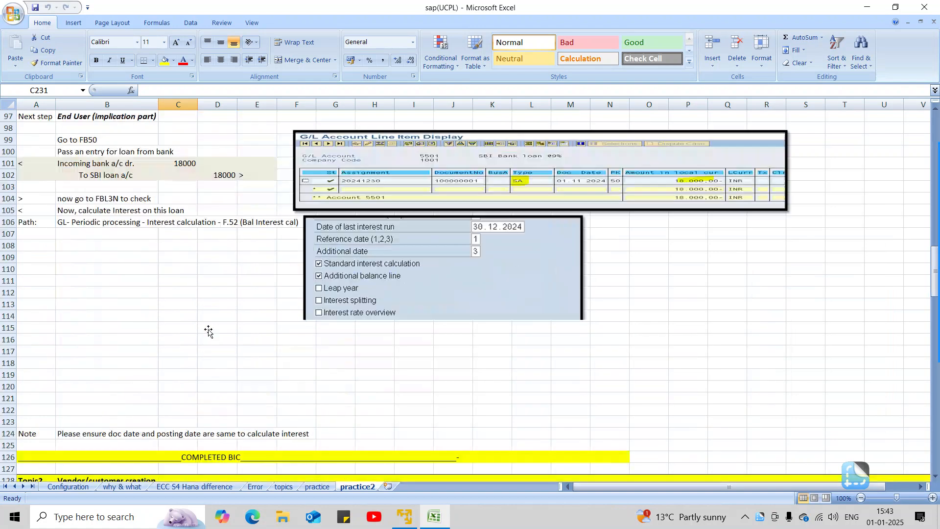
scroll(209, 331, "down", 11)
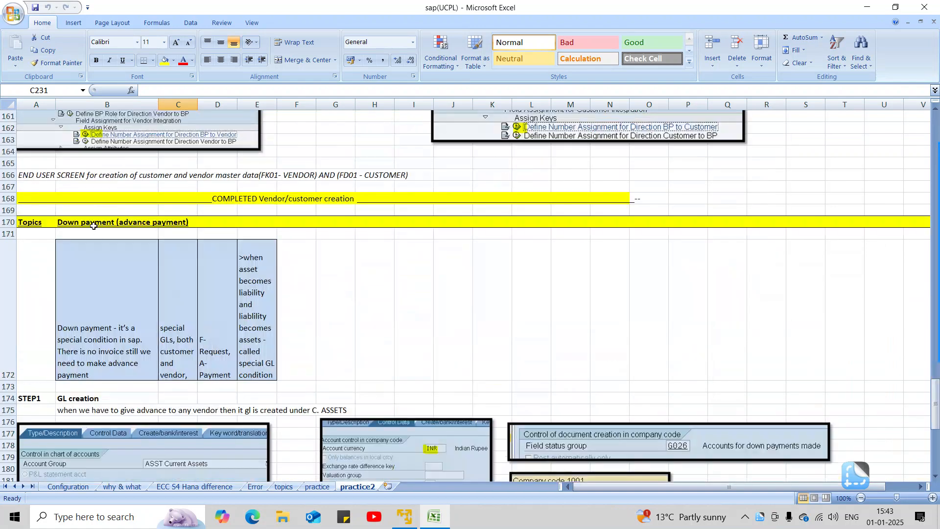
Step: Examine the down payment (advance payment) notes in the practice2 sheet, including the special GL explanation and the GL creation section
left_click(94, 222)
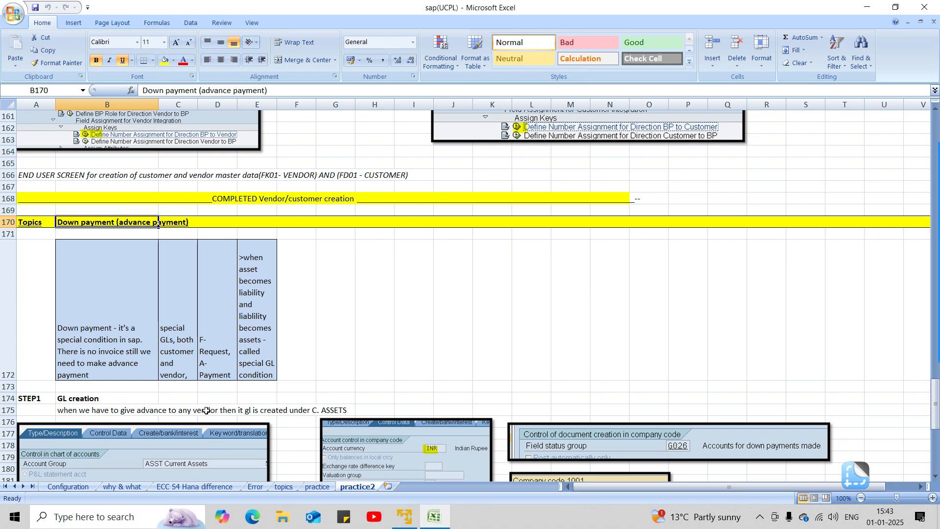
scroll(206, 410, "down", 9)
scroll(187, 391, "up", 9)
scroll(175, 412, "down", 5)
scroll(175, 411, "up", 5)
scroll(377, 388, "down", 5)
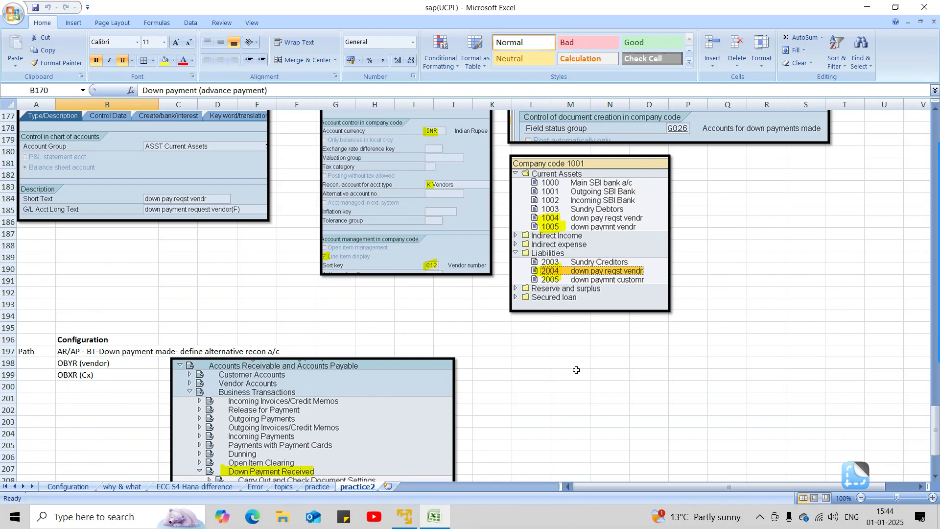
mouse_move(938, 137)
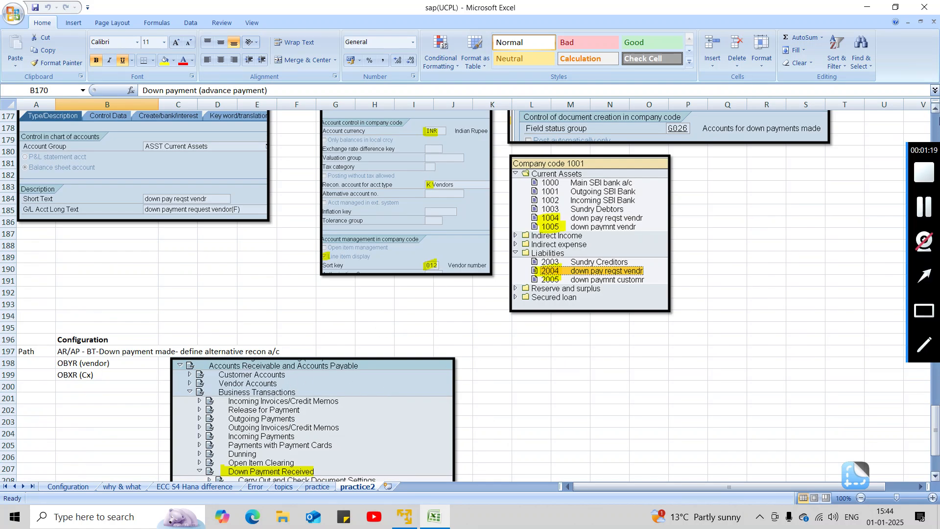
left_click(934, 113)
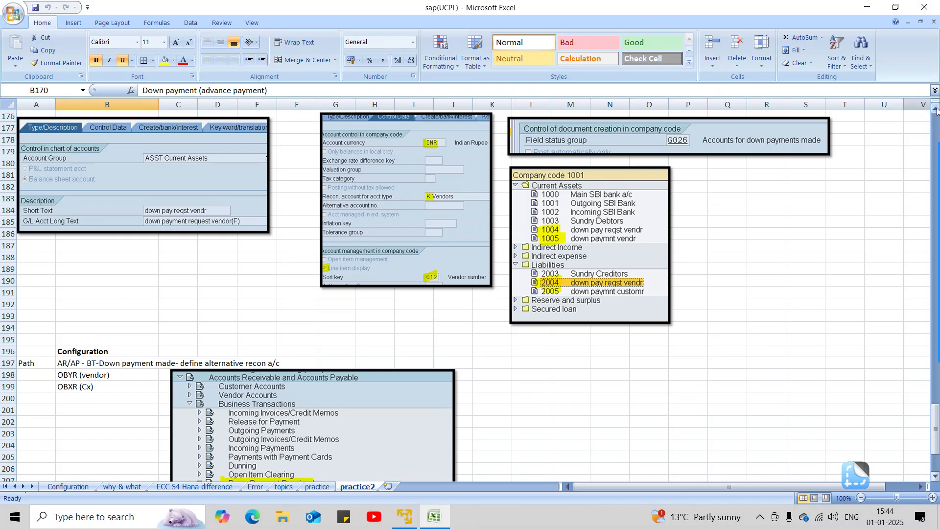
left_click(934, 113)
left_click(935, 114)
left_click(936, 112)
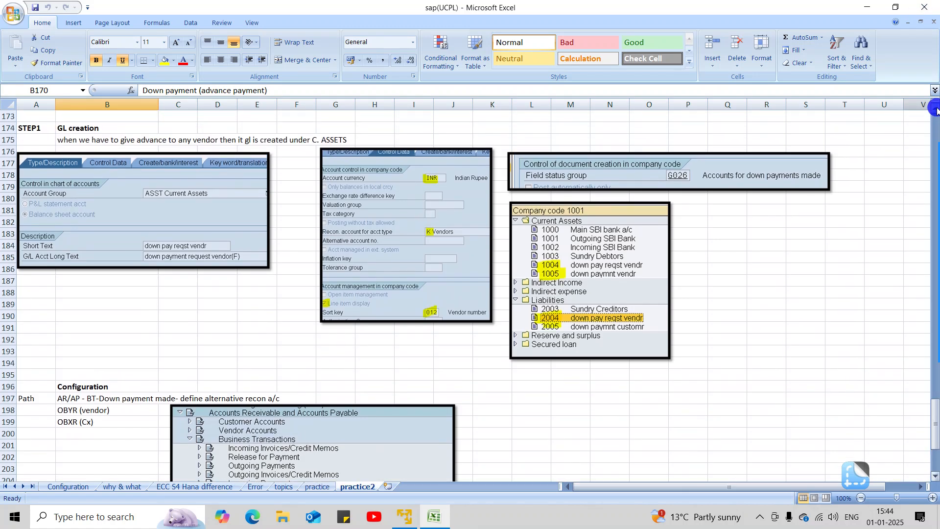
scroll(785, 176, "up", 1)
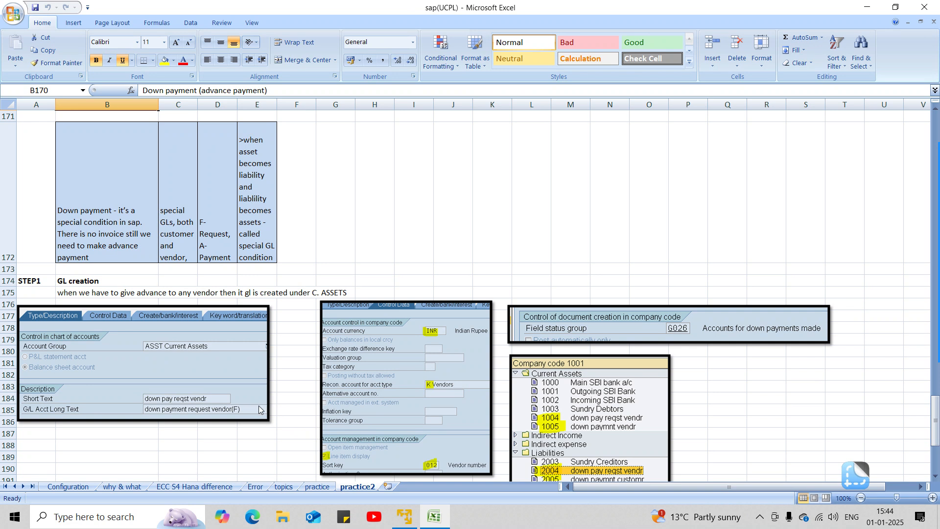
Step: Switch to the SAP session in VMware and open transaction FS00 for central G/L account editing
key("alt+Tab")
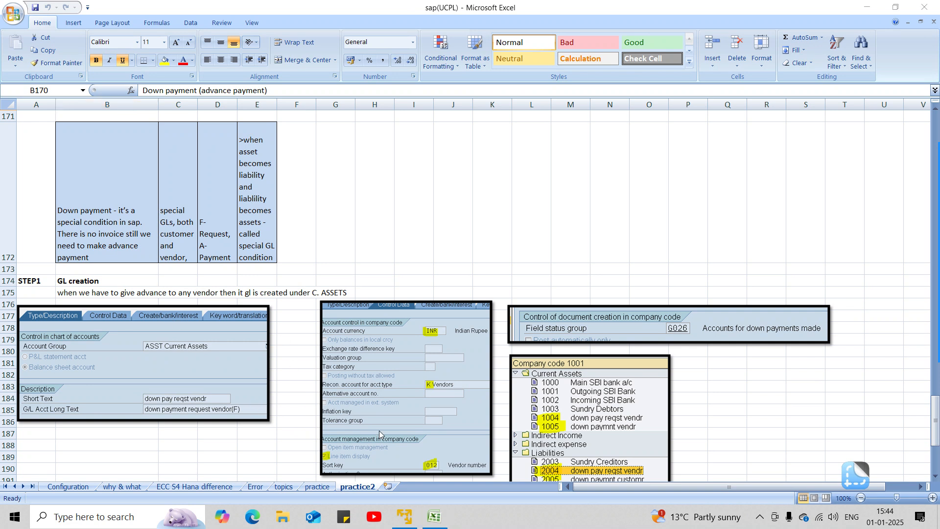
left_click(438, 520)
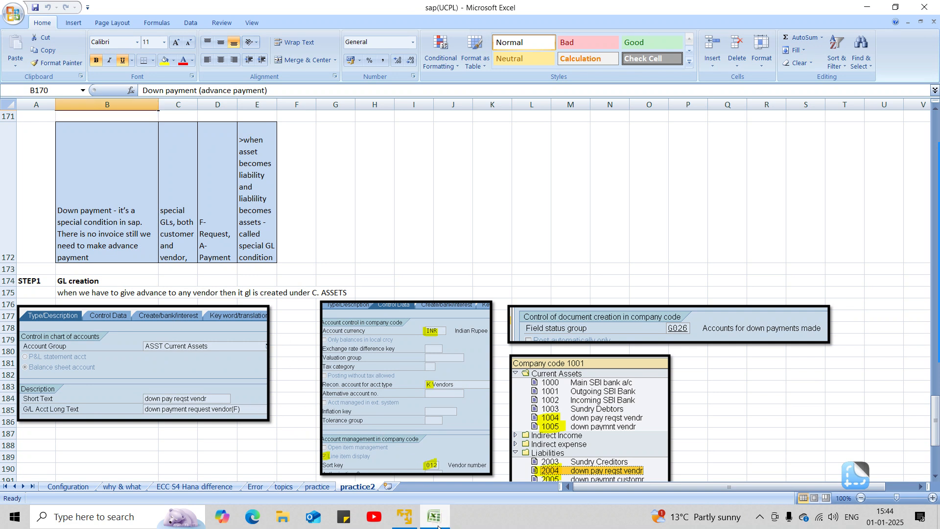
left_click(436, 521)
left_click(436, 521)
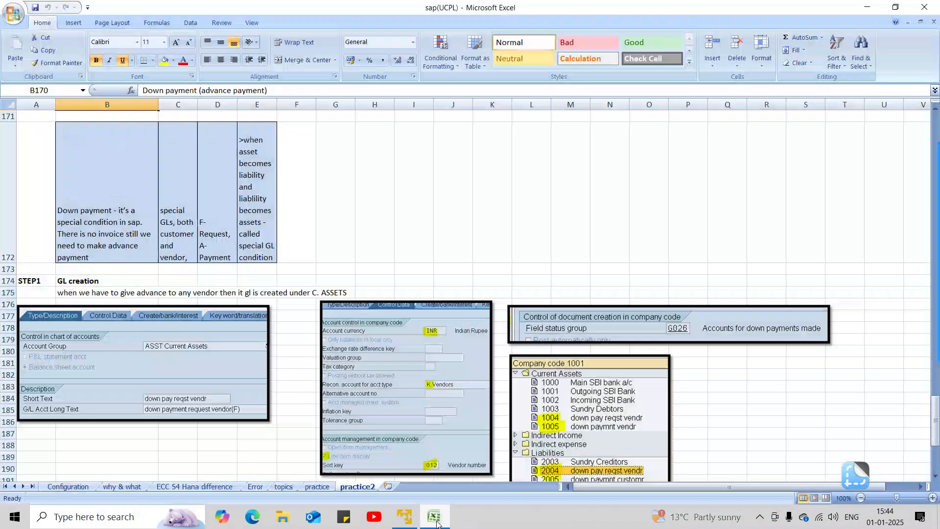
left_click(407, 520)
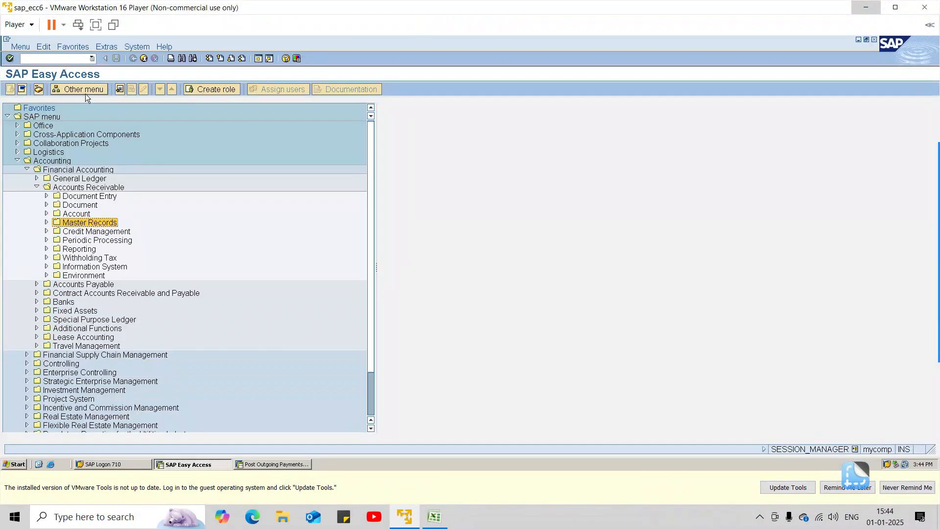
left_click(46, 58)
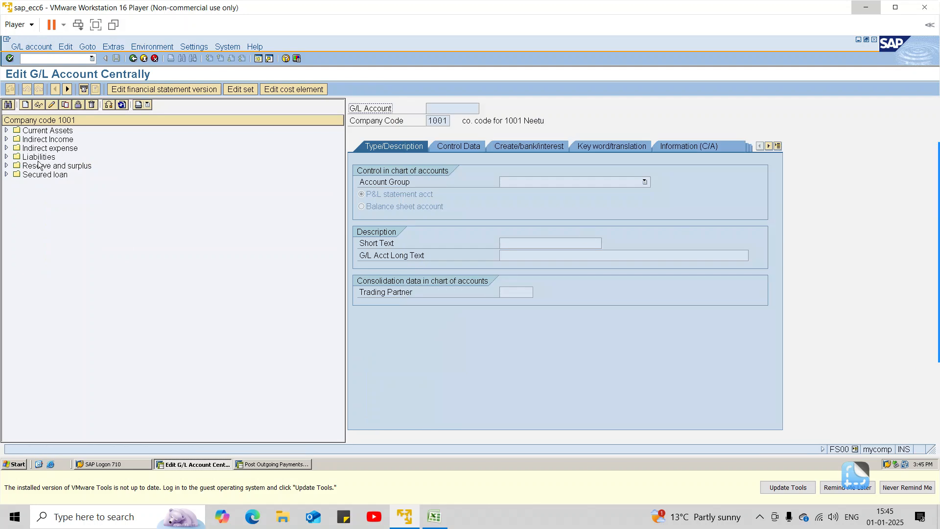
Step: Display vendor down payment request account 1004 under Current Assets and examine its description, control data and field status group
left_click(6, 130)
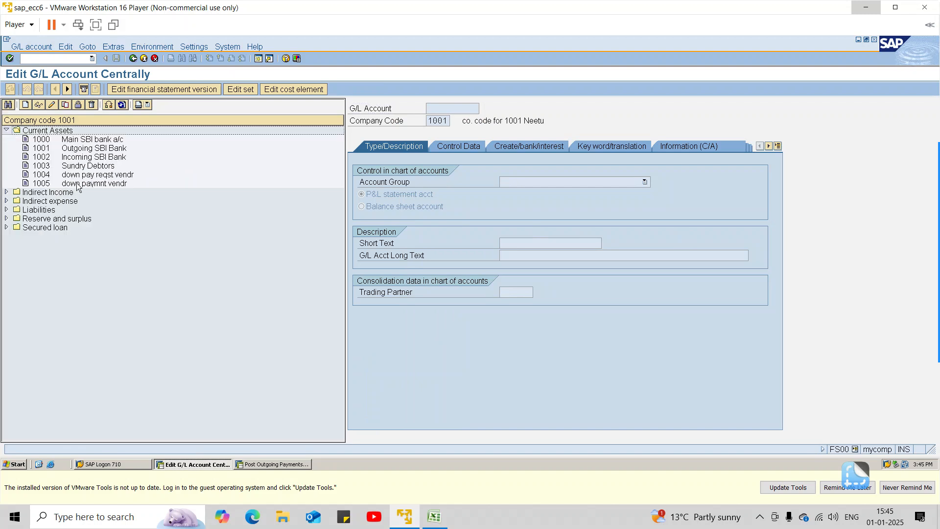
double_click(90, 175)
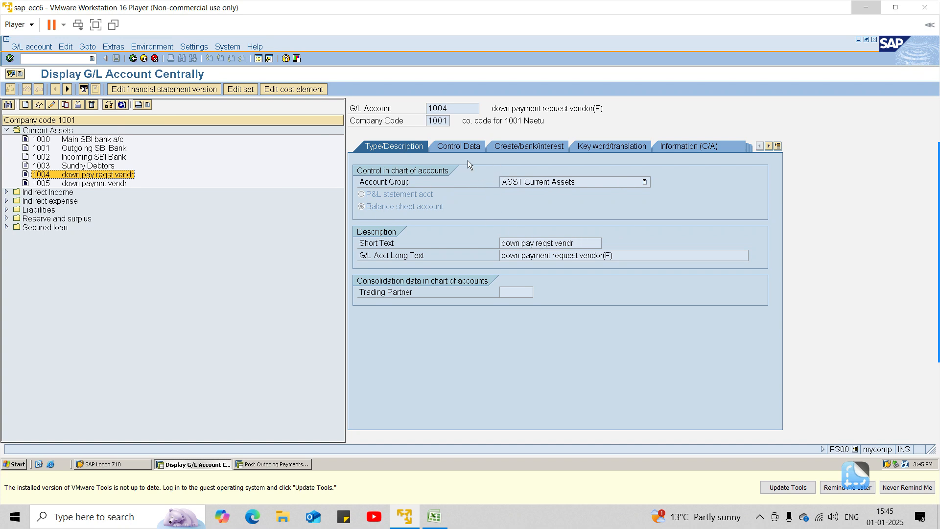
left_click(457, 146)
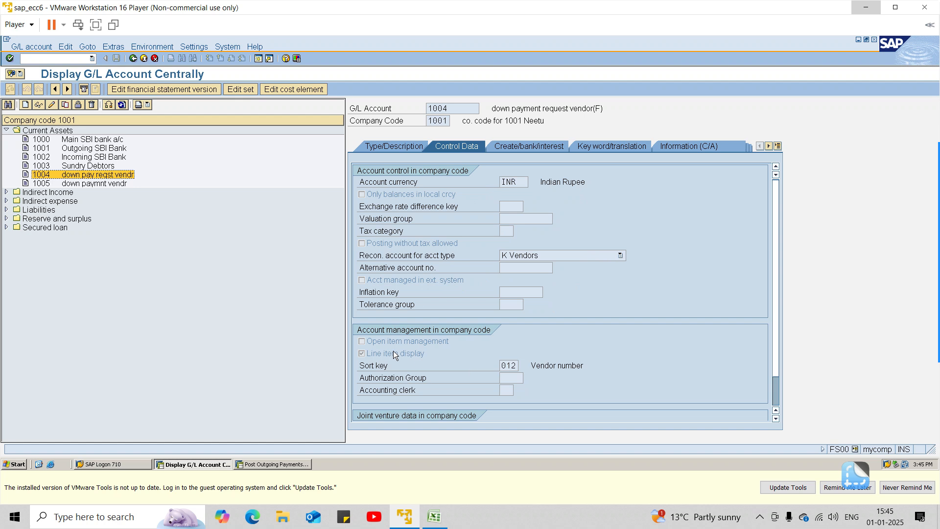
left_click(551, 149)
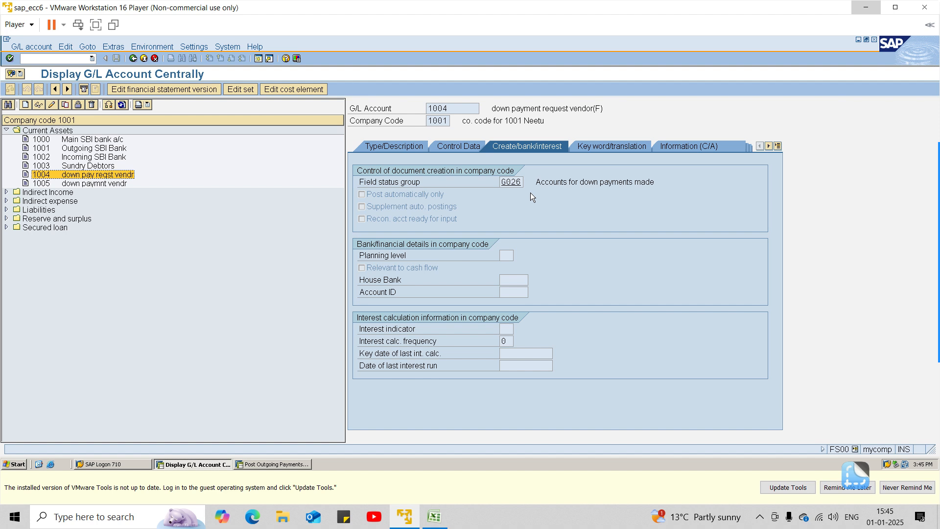
mouse_move(939, 207)
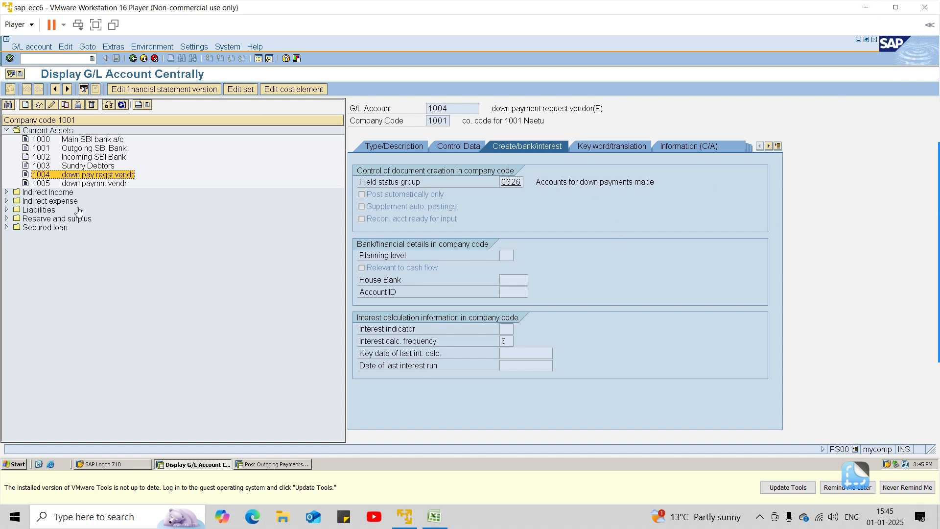
Step: Display vendor down payment account 1005 and examine its description, control data and document creation settings
left_click(78, 184)
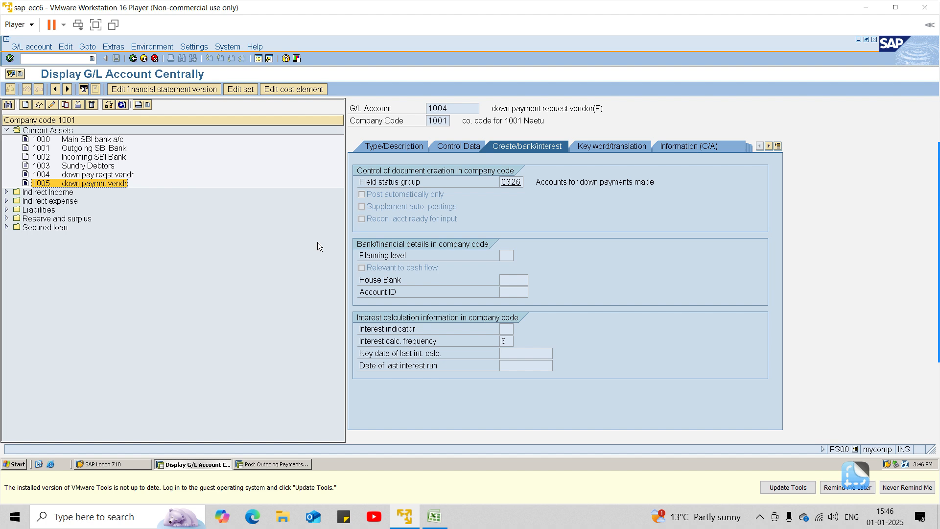
left_click(448, 148)
left_click(413, 146)
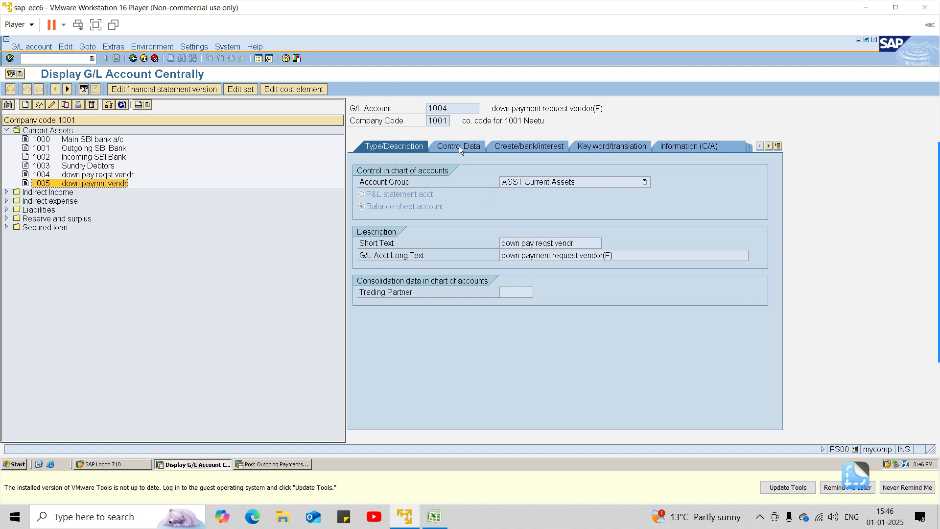
left_click(69, 175)
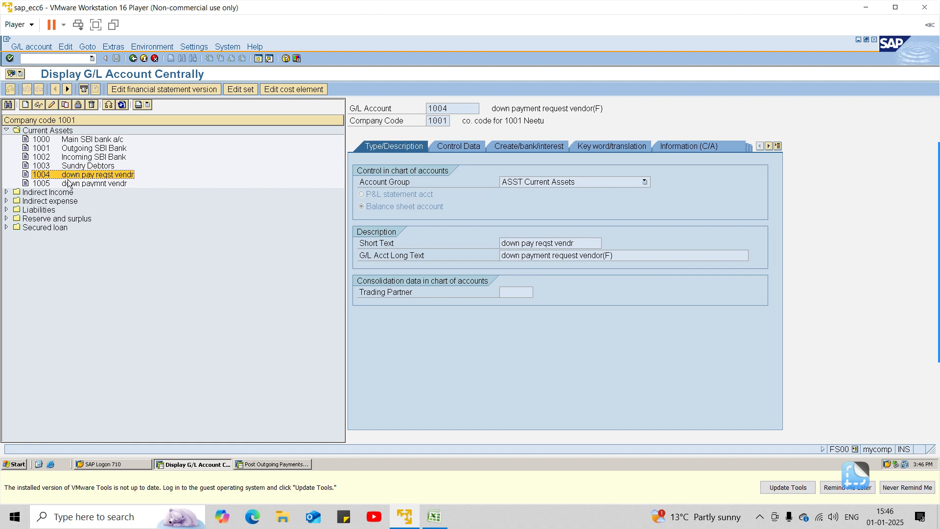
left_click(69, 184)
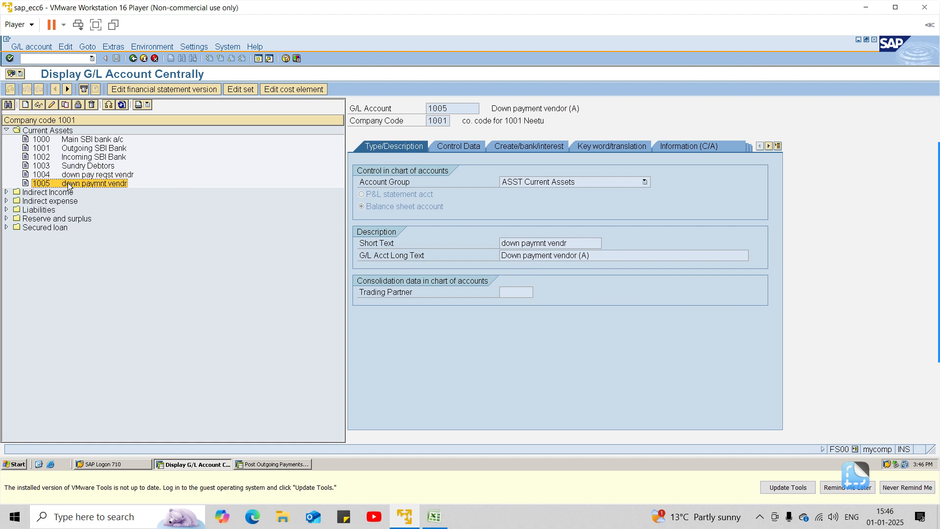
left_click(472, 146)
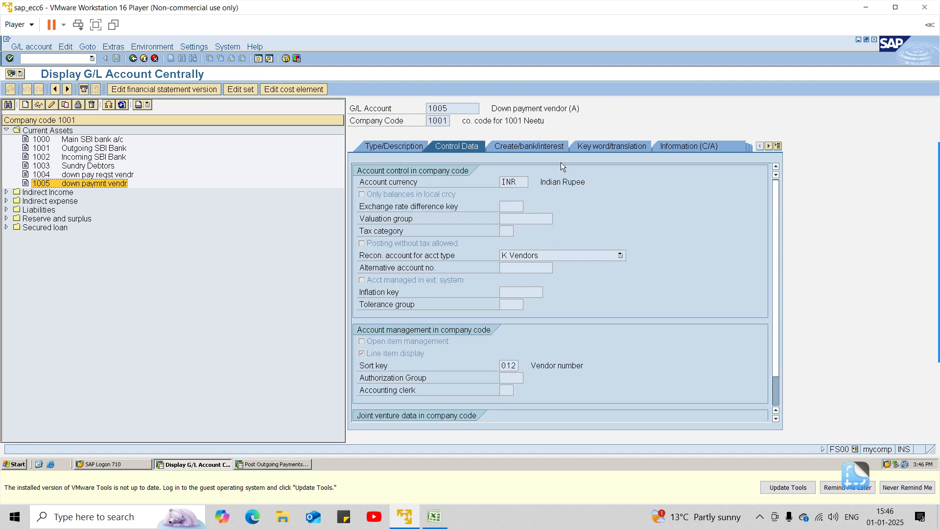
left_click(559, 143)
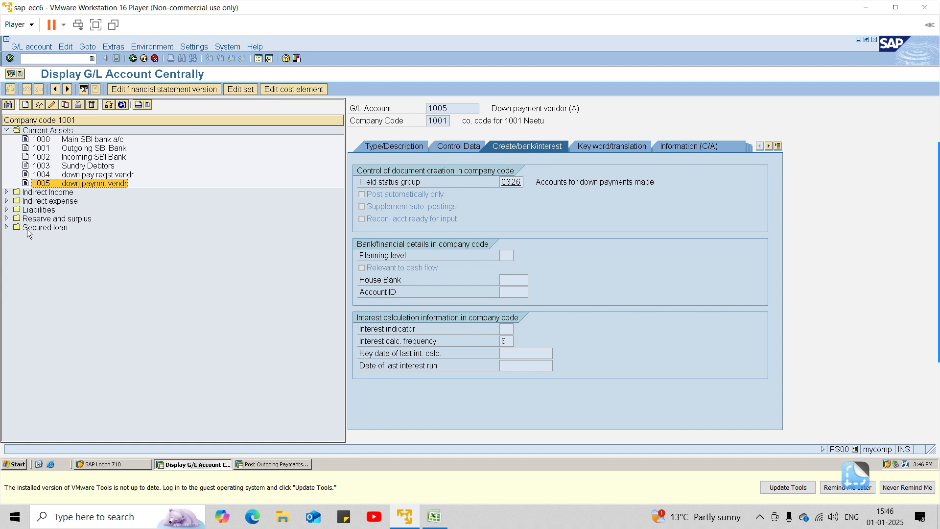
Step: Display customer down payment request account 2004 under Liabilities and examine its field status group, control data and account group
left_click(7, 209)
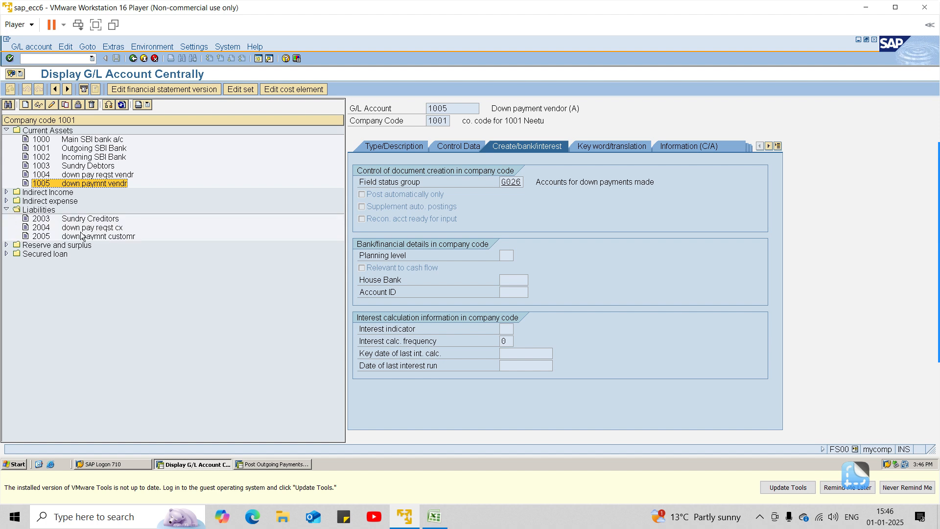
double_click(122, 227)
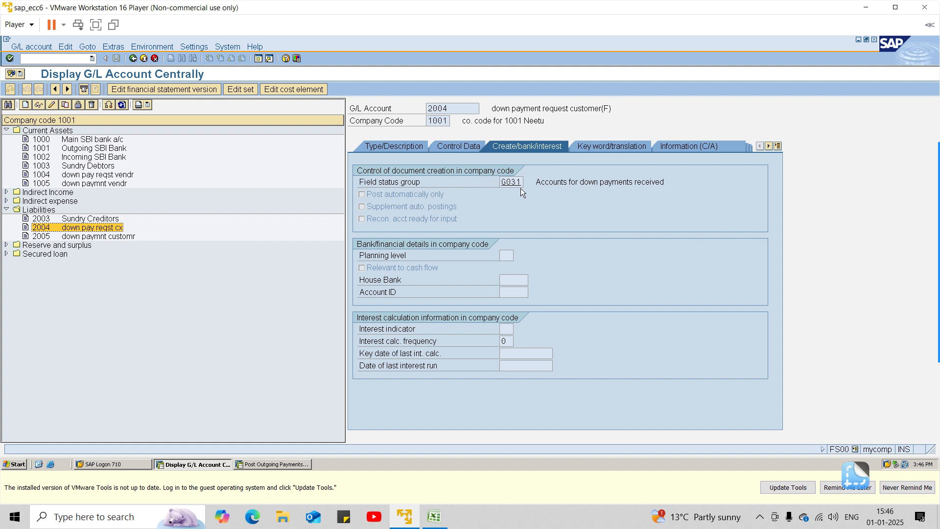
left_click(463, 146)
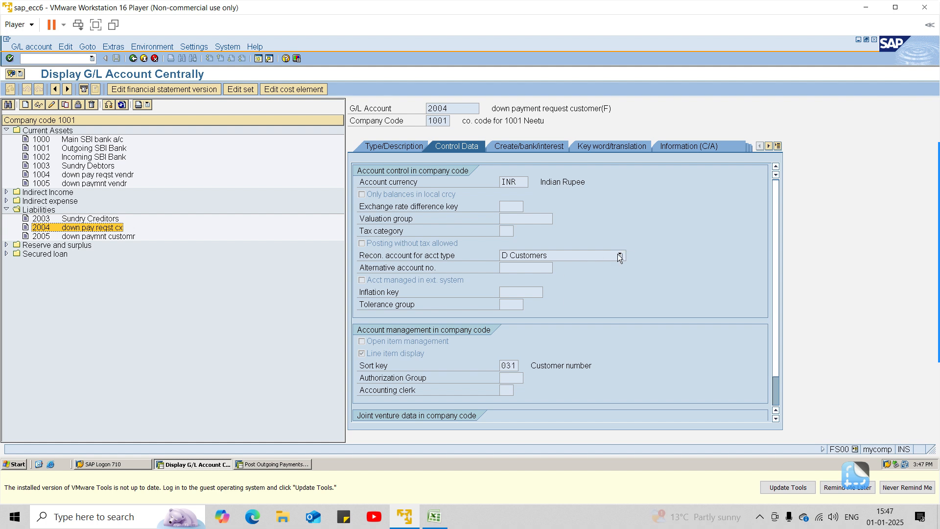
left_click(397, 147)
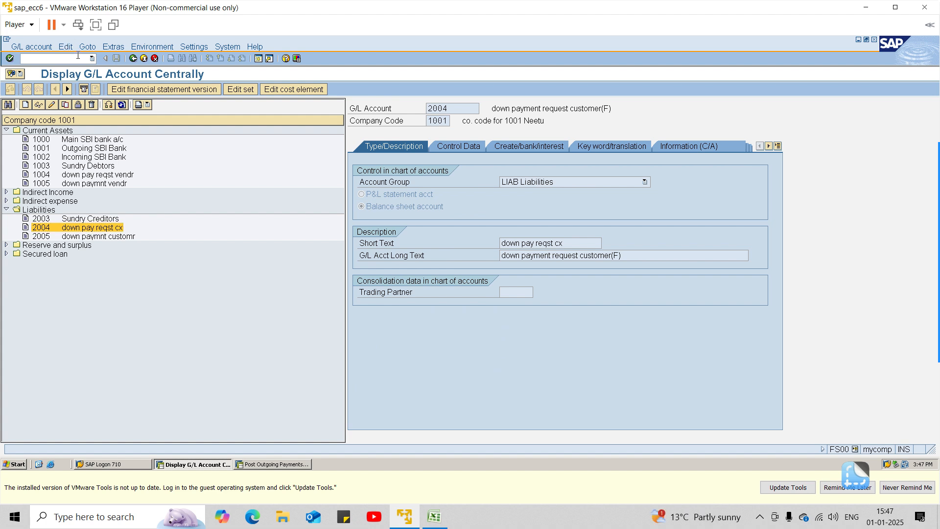
Step: Switch back to the Excel notes and read the configuration path for the alternative reconciliation account
key("alt+Tab")
key("alt+Tab")
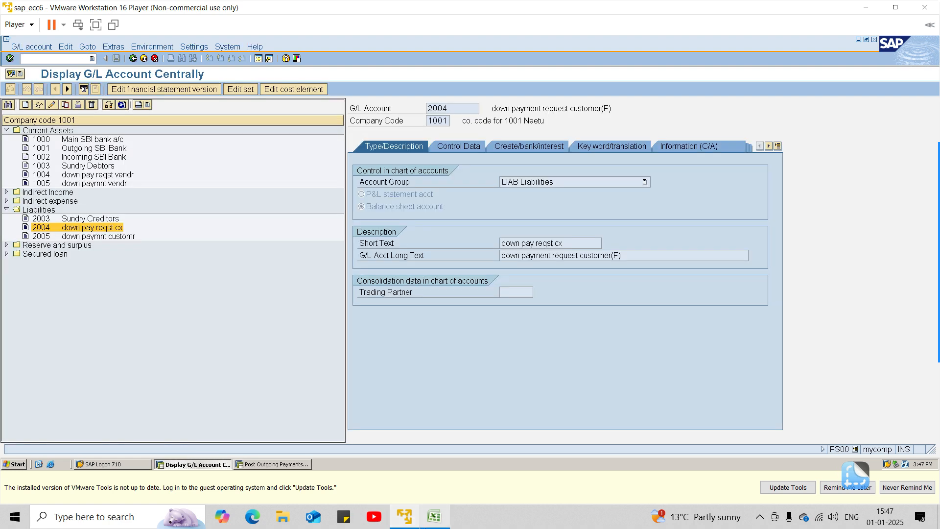
left_click(434, 516)
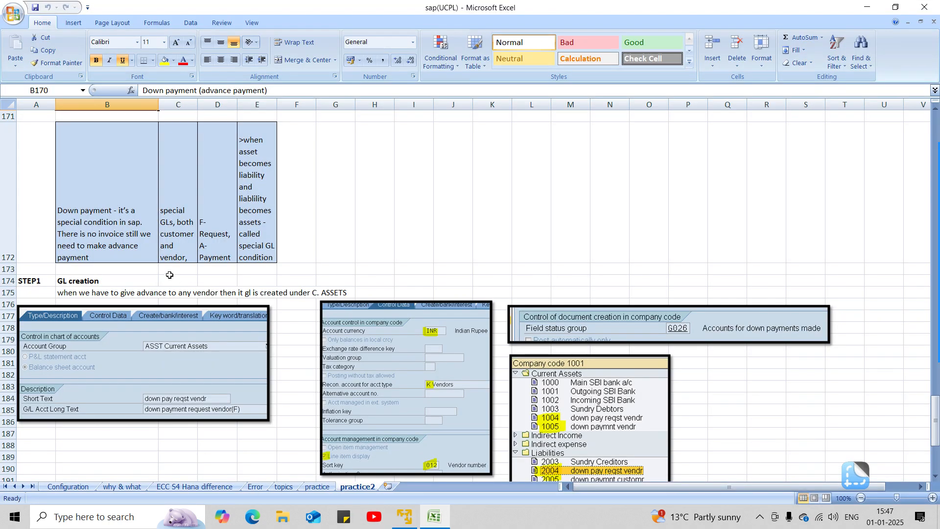
scroll(170, 275, "down", 5)
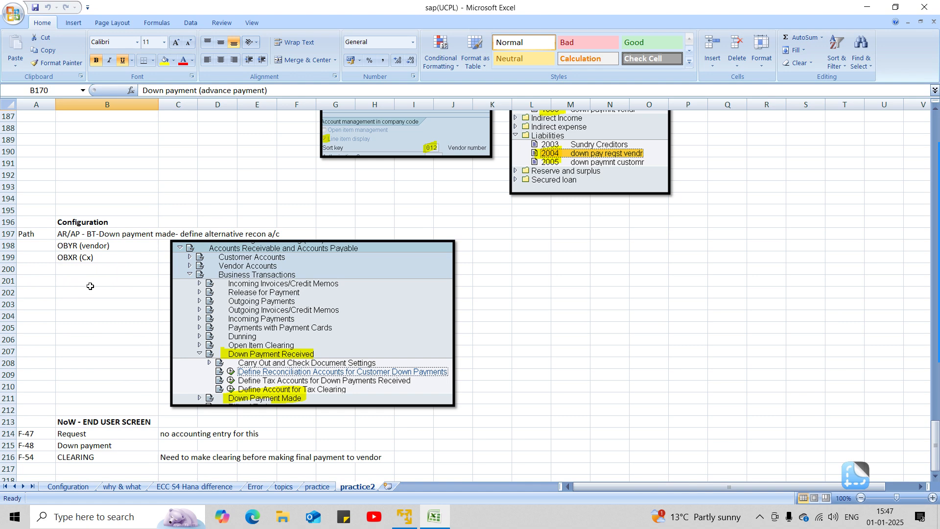
Step: Return to the SAP session, run transaction SPRO and display the SAP Reference IMG
key("alt+Tab")
left_click(58, 58)
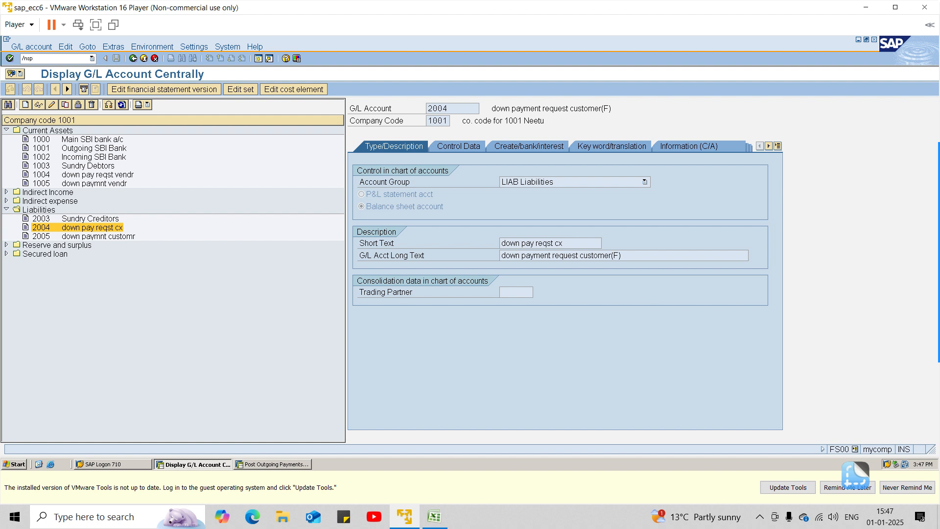
key("Return")
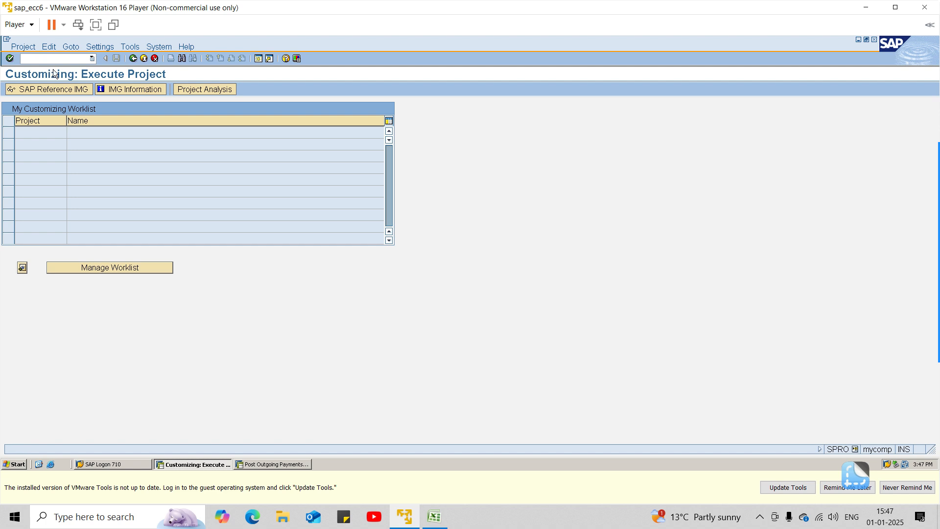
left_click(56, 88)
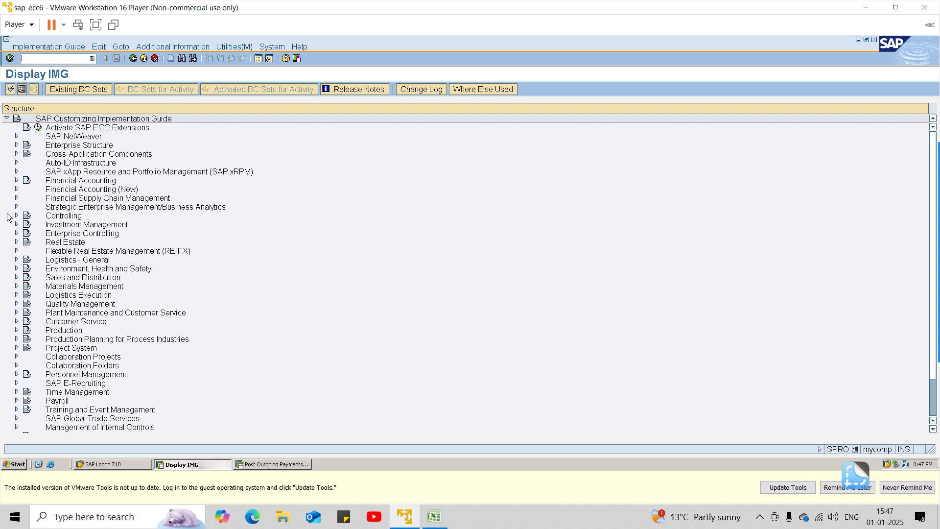
Step: Under Financial Accounting (New), Accounts Receivable and Accounts Payable, Business Transactions, Down Payment Made, open the alternative reconciliation account definition for down payments
left_click(16, 189)
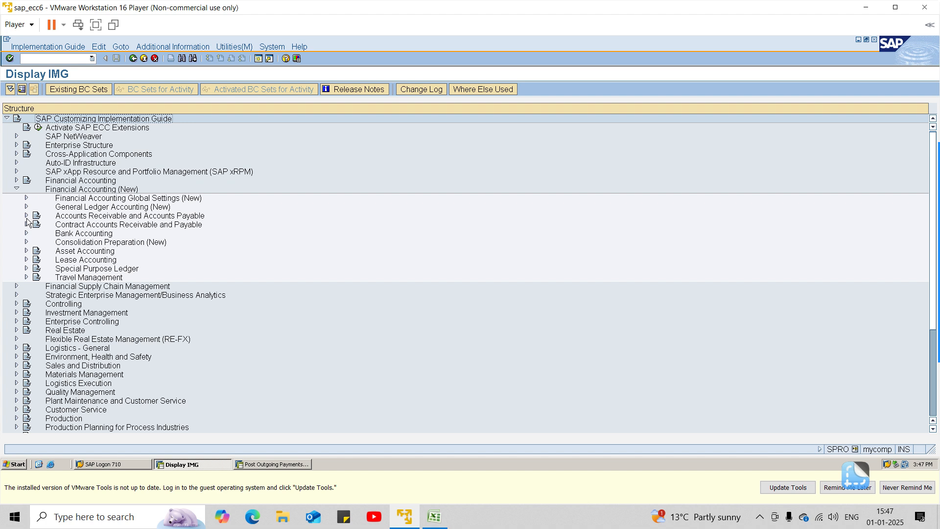
left_click(27, 215)
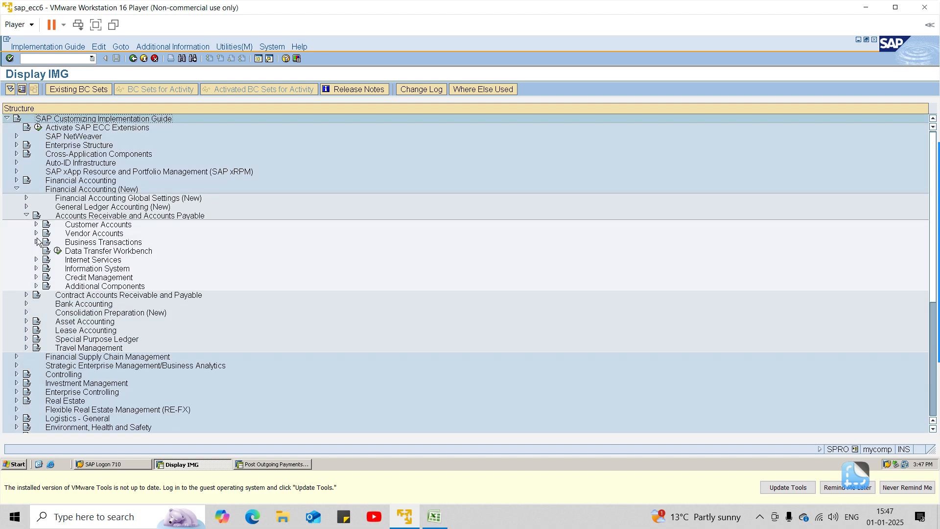
left_click(37, 242)
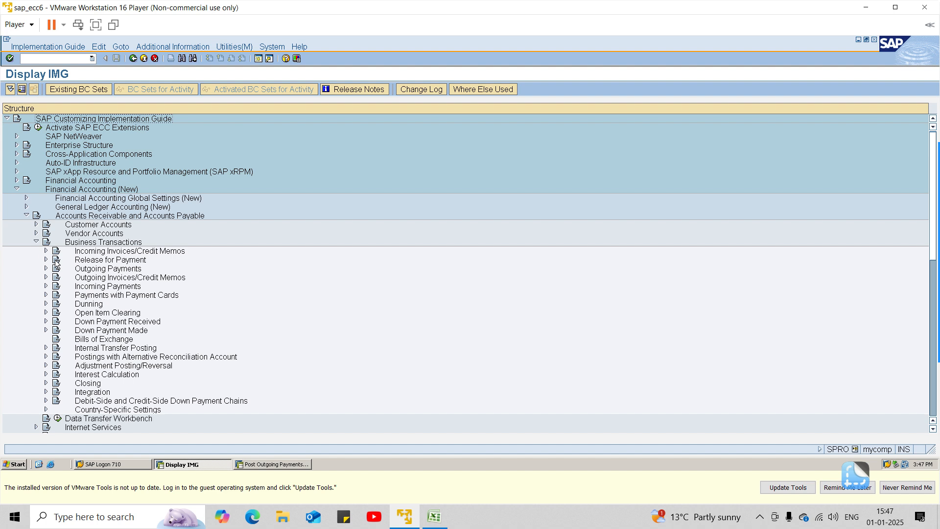
left_click(46, 330)
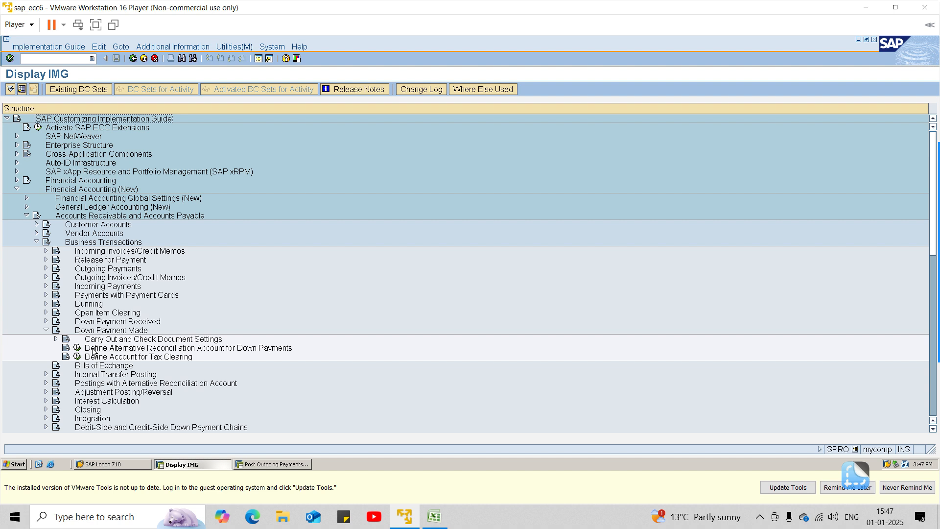
left_click(77, 347)
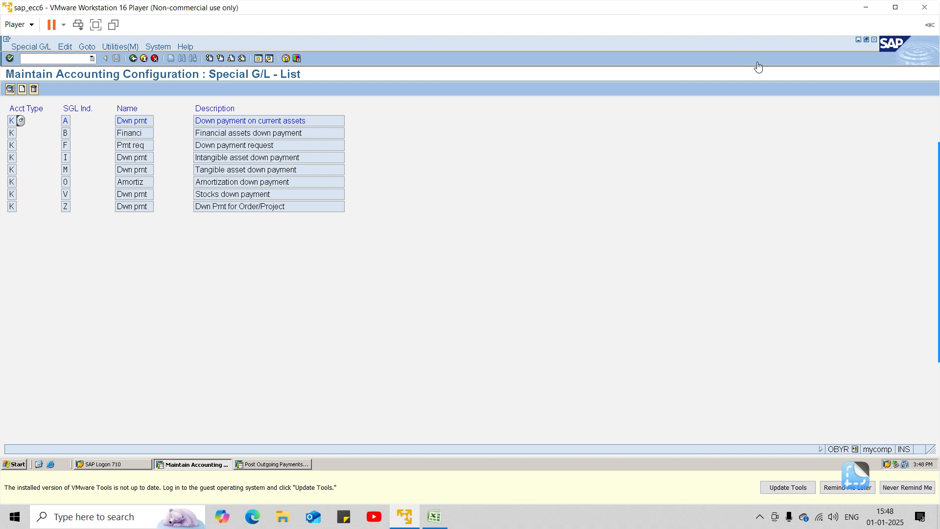
mouse_move(930, 164)
left_click(929, 199)
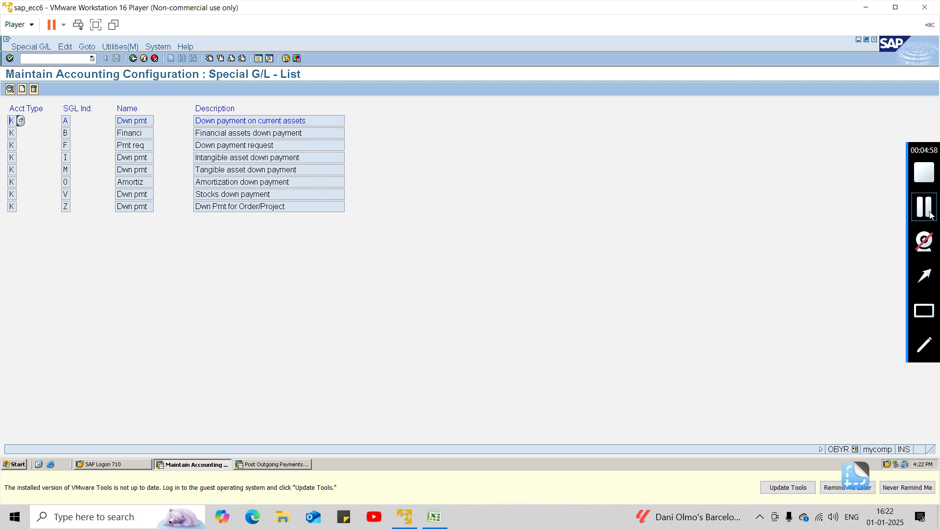
left_click(925, 208)
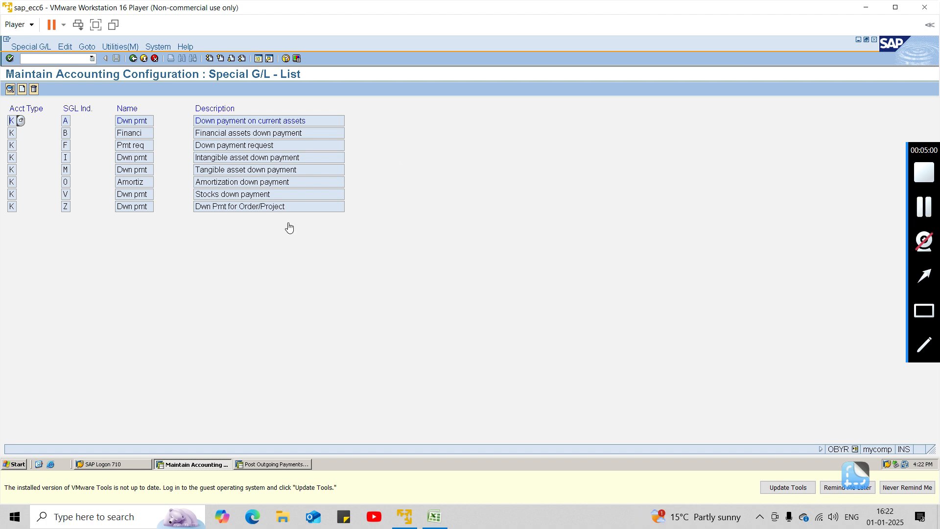
Step: Open vendor special G/L indicator F for chart of accounts 1001, examine its reconciliation and special G/L accounts, and return to the list
left_click(65, 144)
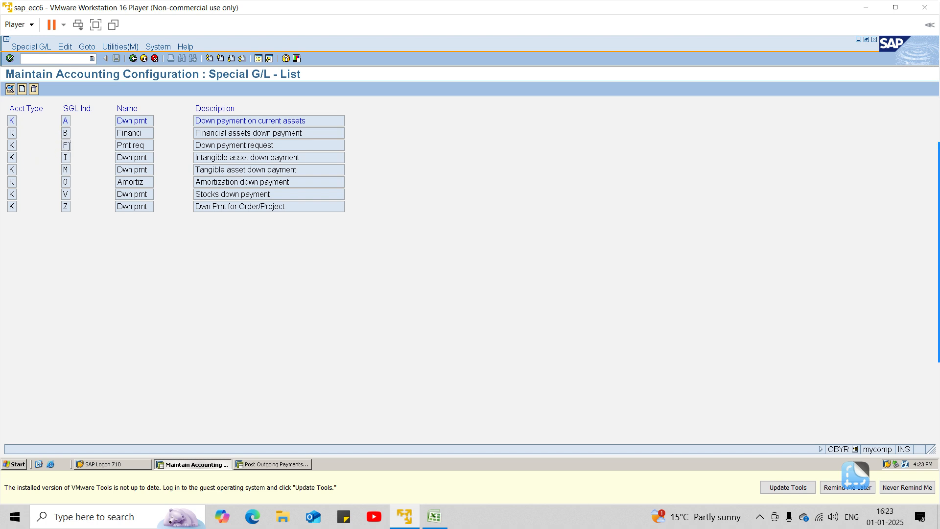
double_click(69, 146)
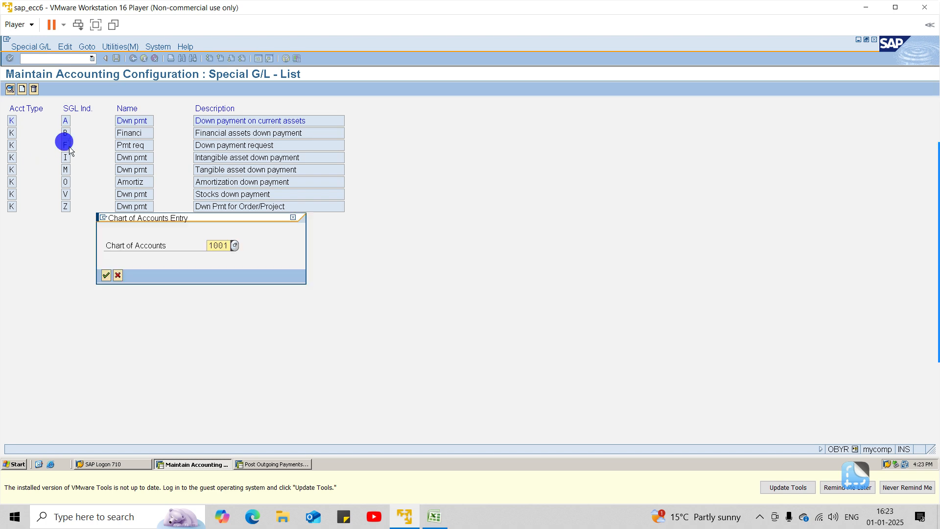
left_click(106, 275)
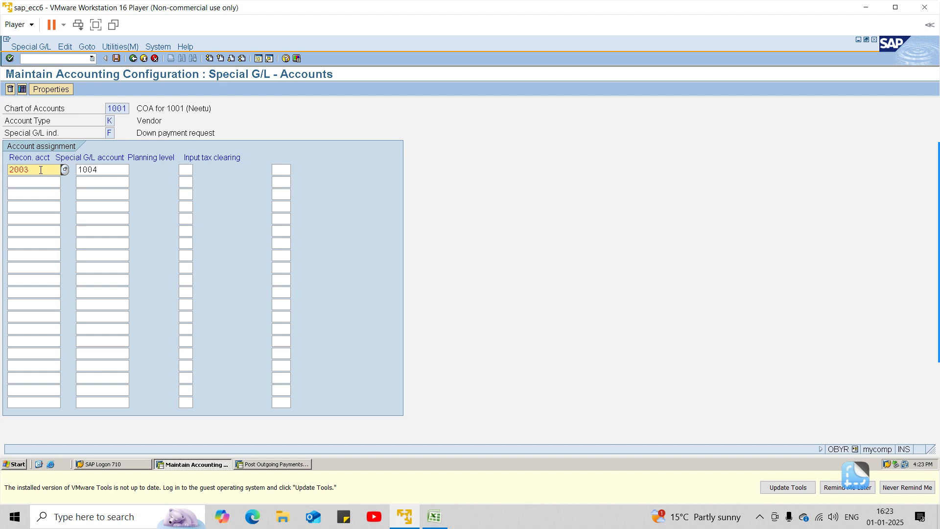
left_click(112, 170)
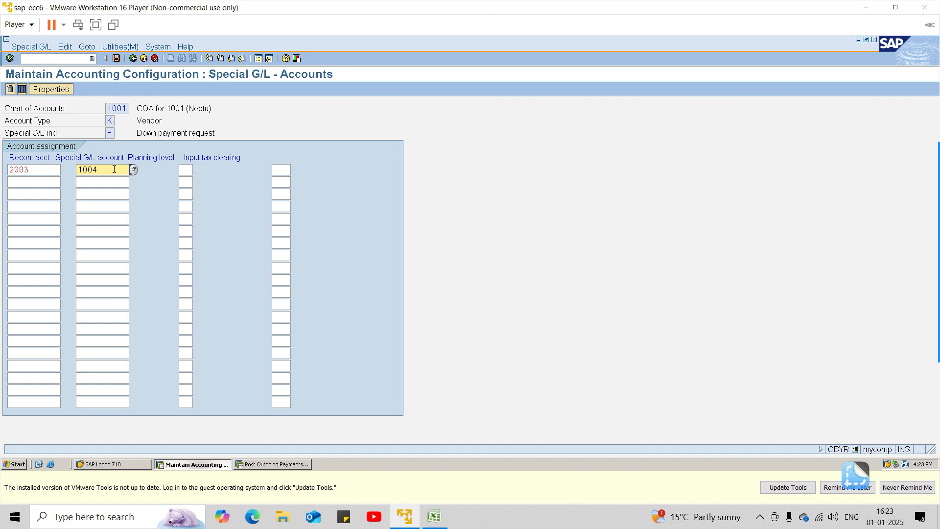
left_click(132, 58)
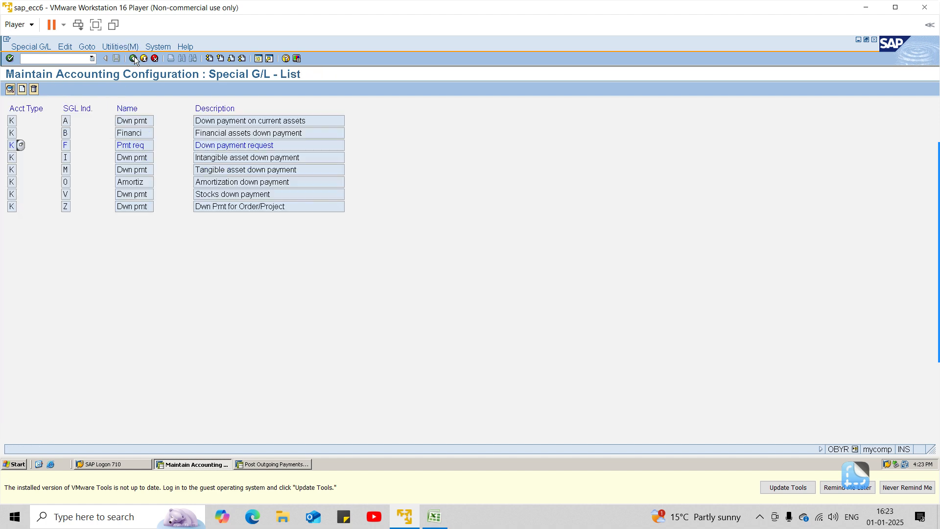
Step: Examine the account assignment of vendor special G/L indicator A, down payment on current assets, and go back to the IMG structure
double_click(66, 122)
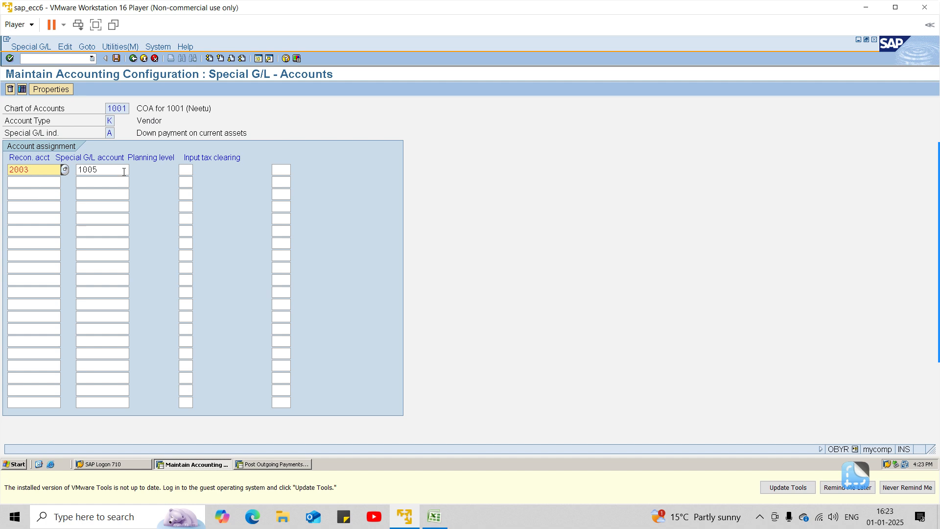
left_click(134, 59)
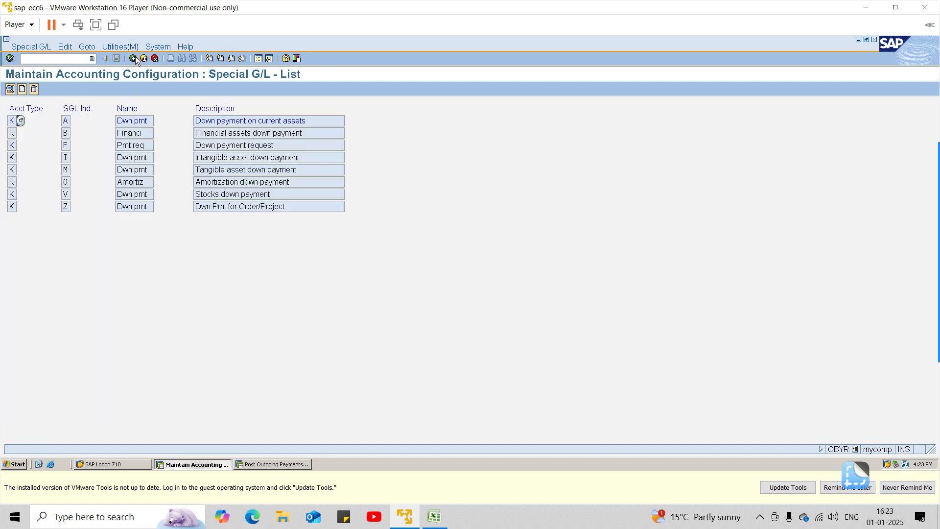
left_click(134, 59)
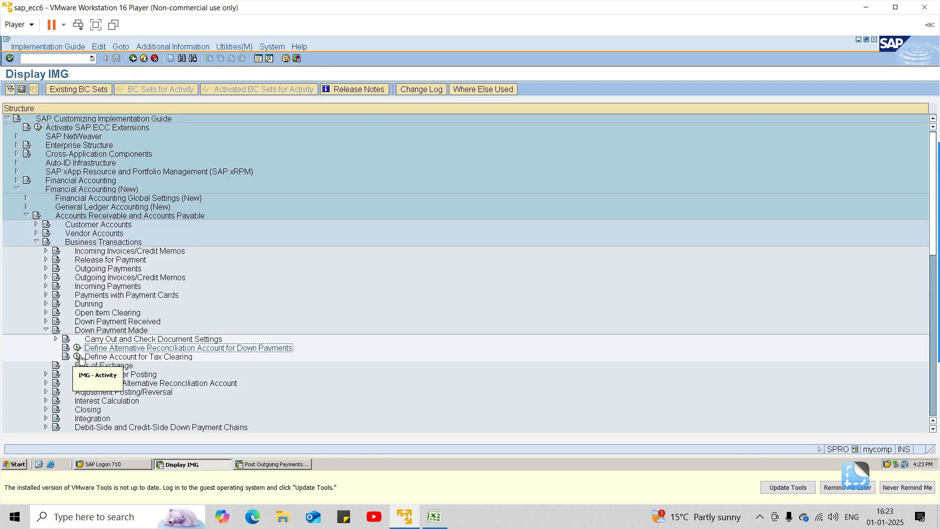
Step: Open the reconciliation accounts definition for customer down payments under Down Payment Received, review its special G/L indicators, and return to the IMG
left_click(47, 322)
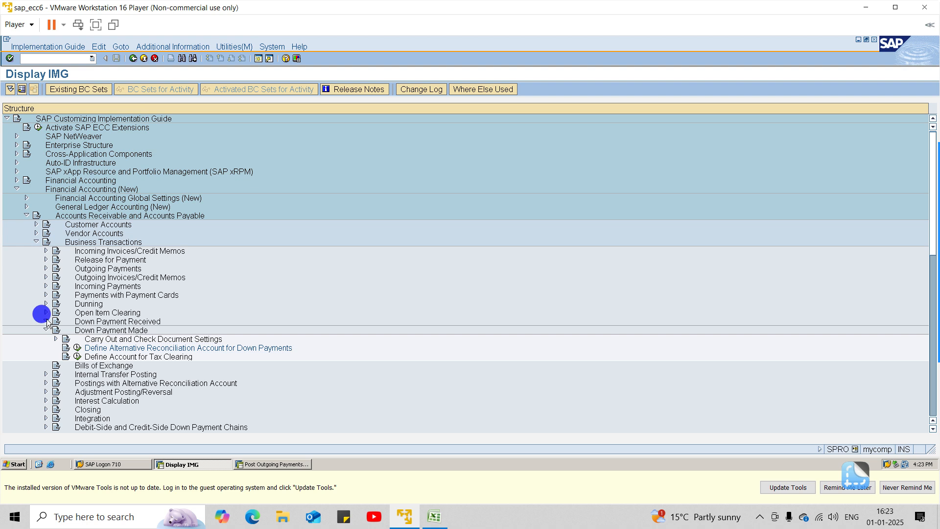
left_click(78, 338)
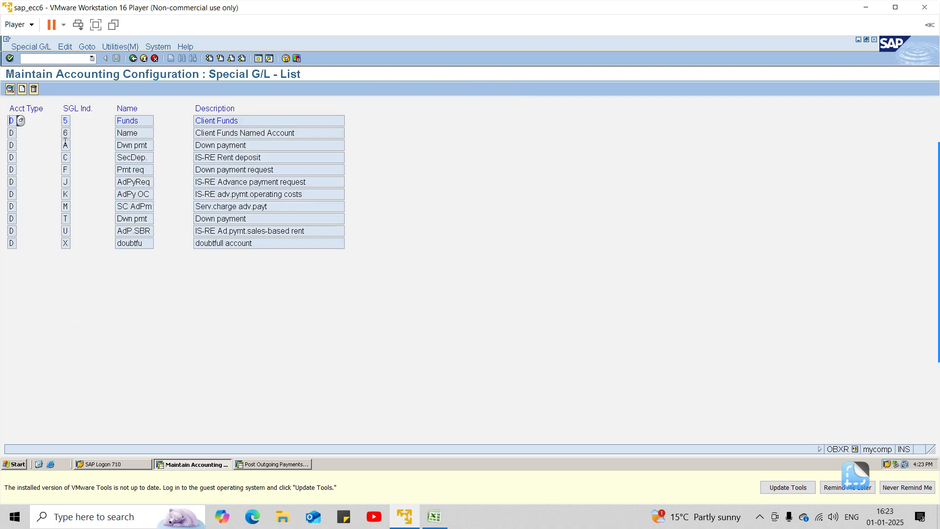
left_click(64, 167)
left_click(132, 58)
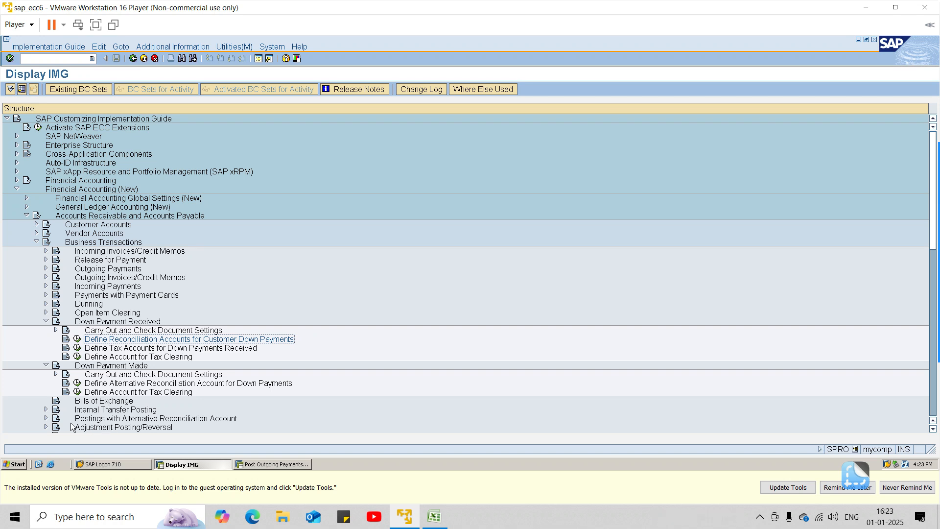
Step: Expand Postings with Alternative Reconciliation Account in the IMG and look over its activities
left_click(47, 419)
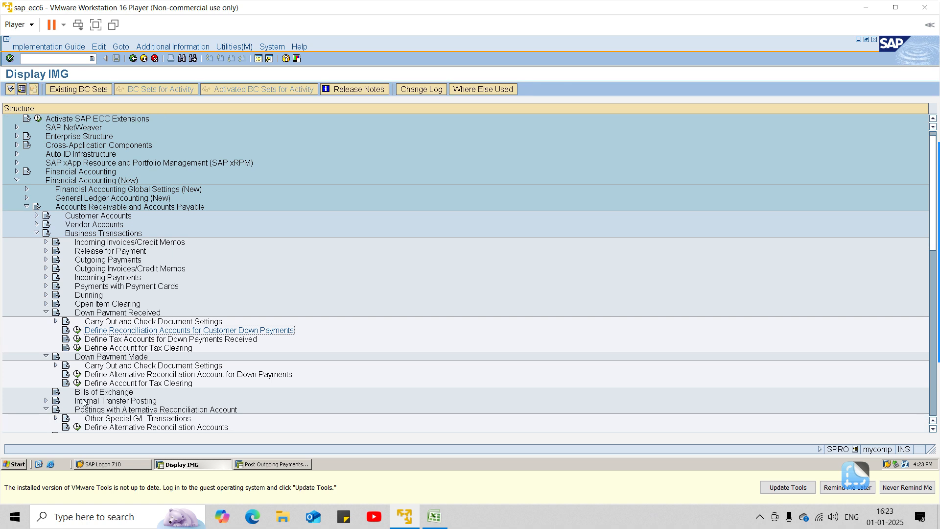
scroll(90, 397, "down", 1)
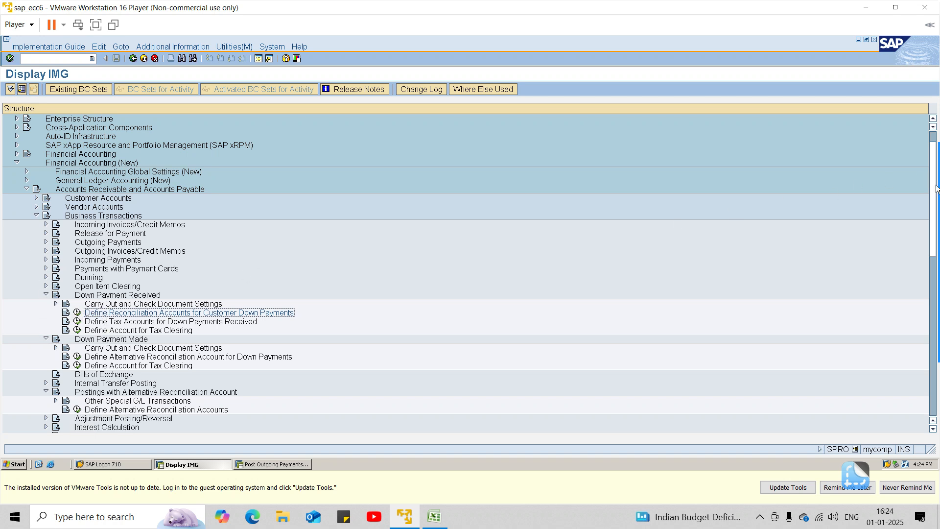
mouse_move(936, 190)
left_click(924, 215)
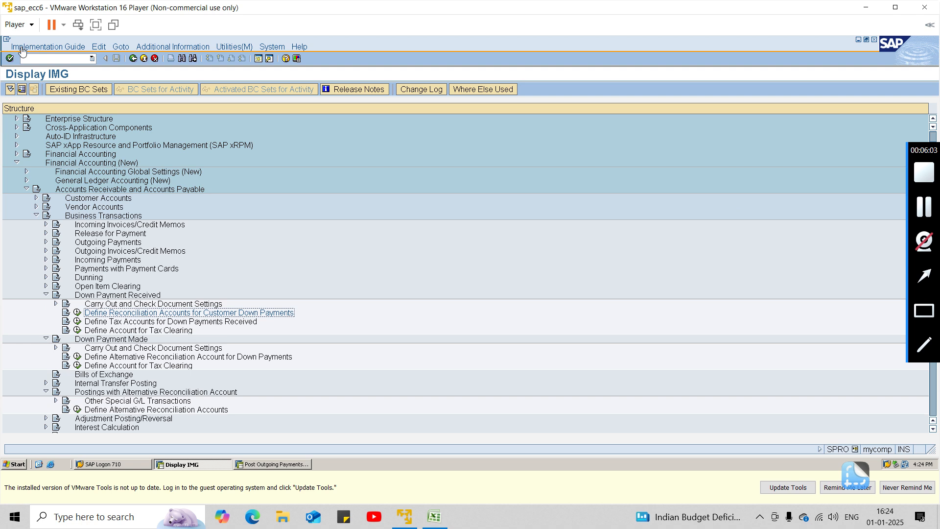
Step: Return to SAP Easy Access and open the F-37 down payment request from Accounts Receivable, Document Entry, Down Payment
left_click(65, 58)
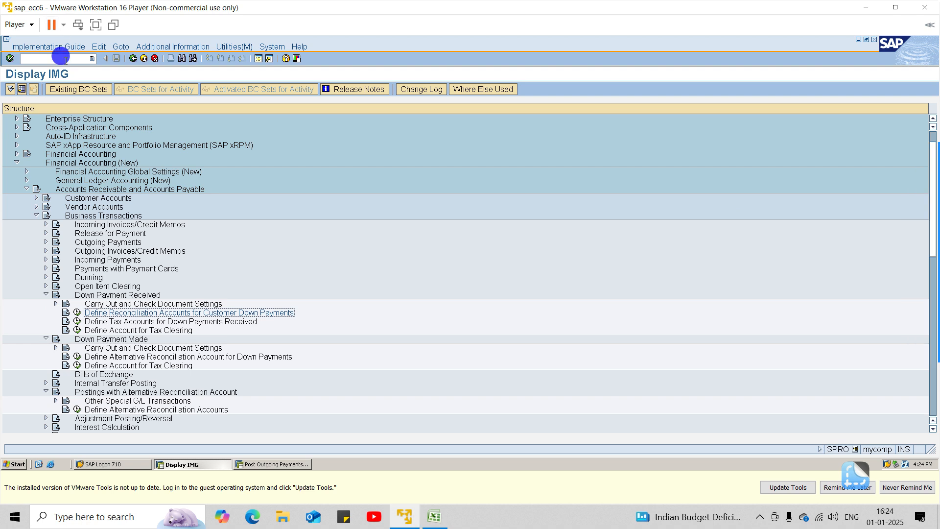
left_click(66, 60)
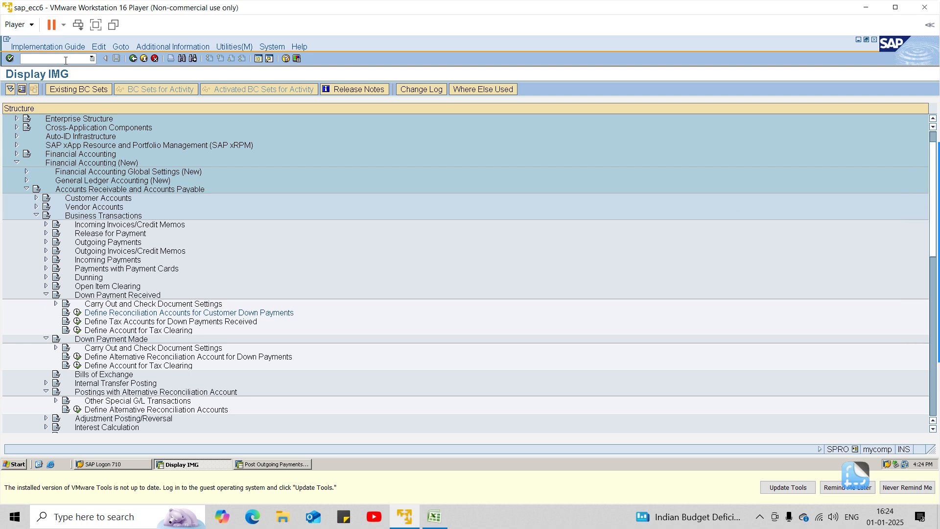
key("Return")
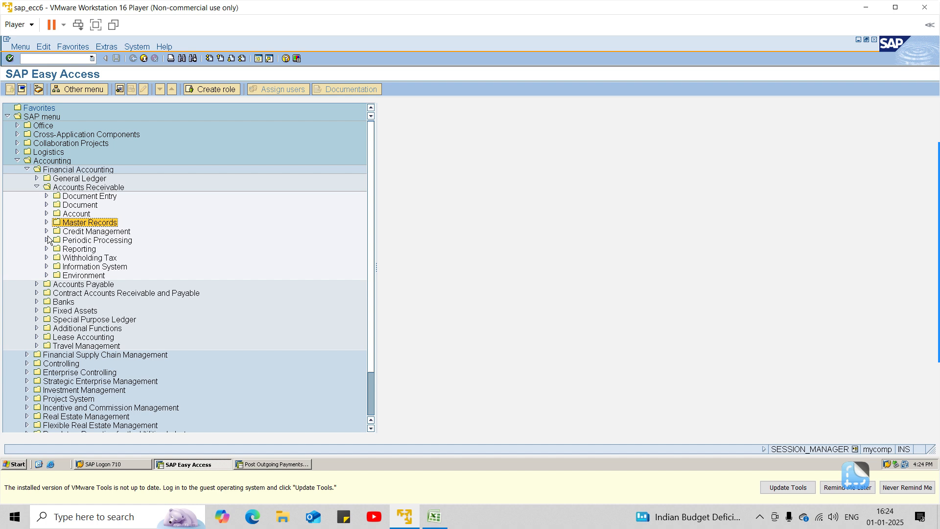
left_click(46, 196)
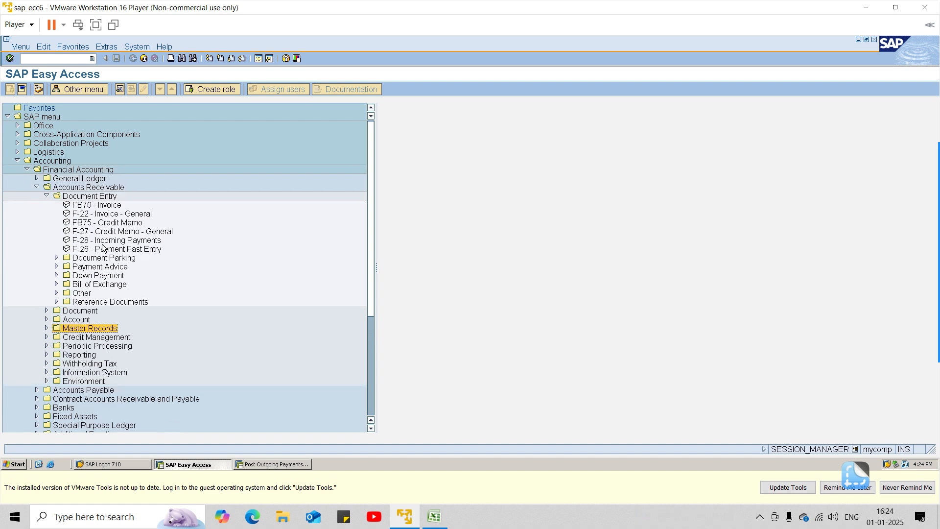
left_click(55, 276)
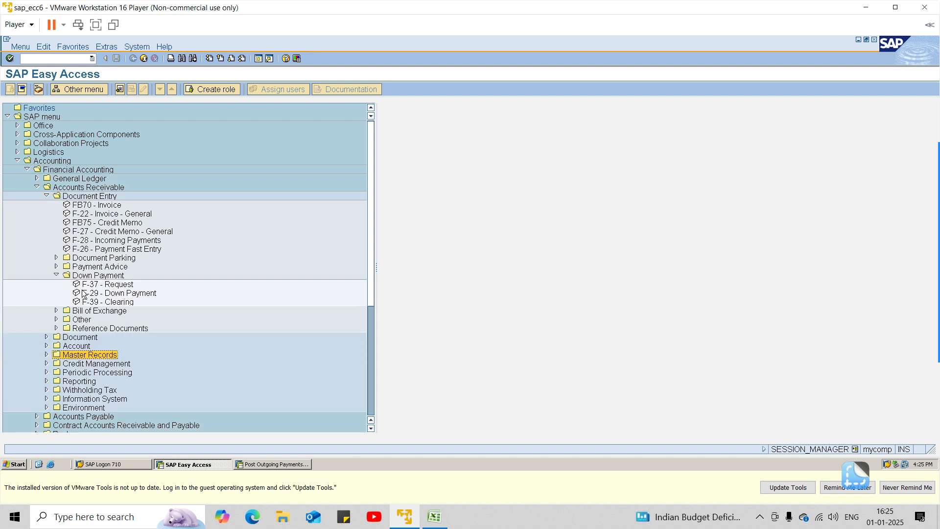
double_click(98, 284)
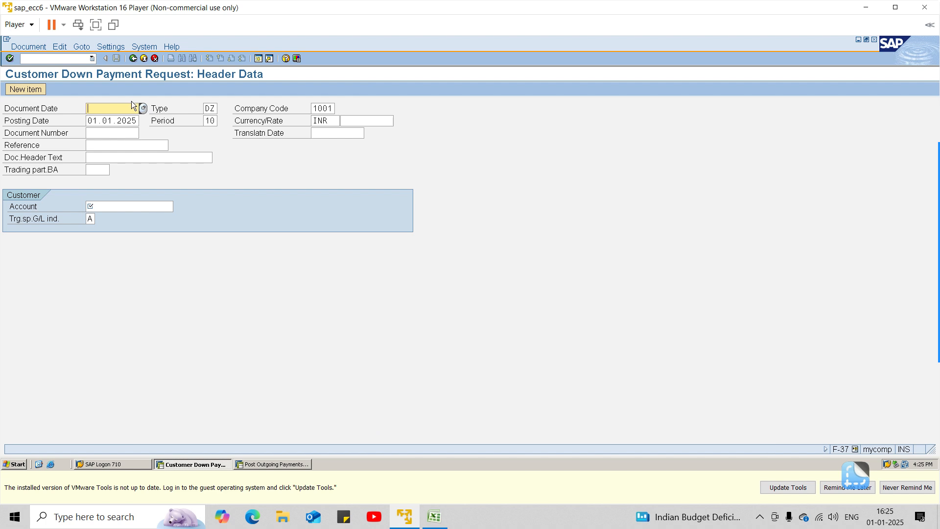
Step: Set the document date of the customer down payment request to 25.12.2024
key("Tab")
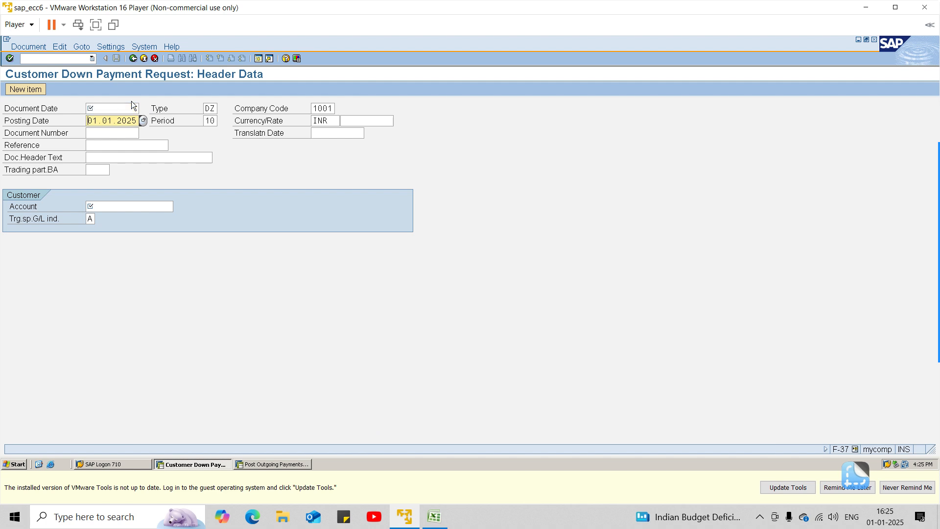
left_click(117, 109)
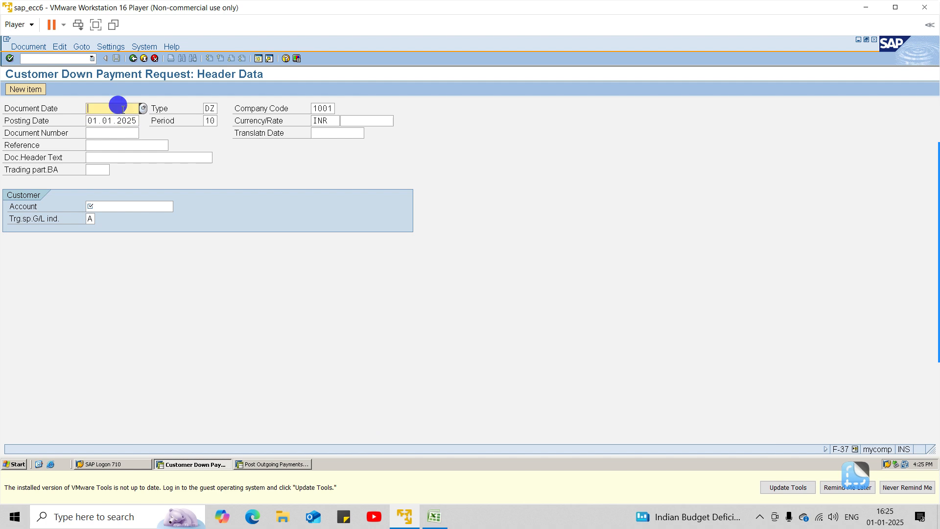
type("25.12.2024")
Step: Enter "advance request" as the document header text of the down payment request
left_click(118, 157)
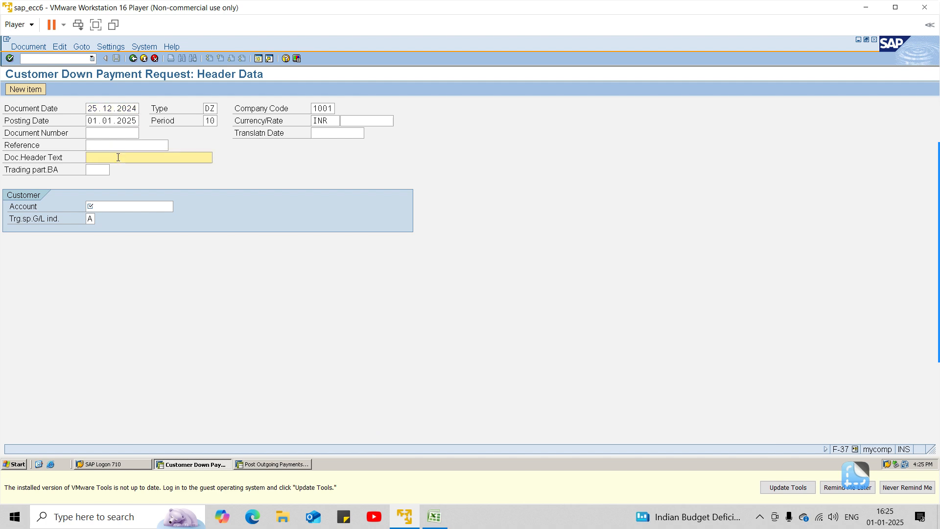
type("reu")
key("BackSpace")
key("BackSpace")
type("advance requrst")
key("BackSpace")
key("BackSpace")
type("est")
key("Tab")
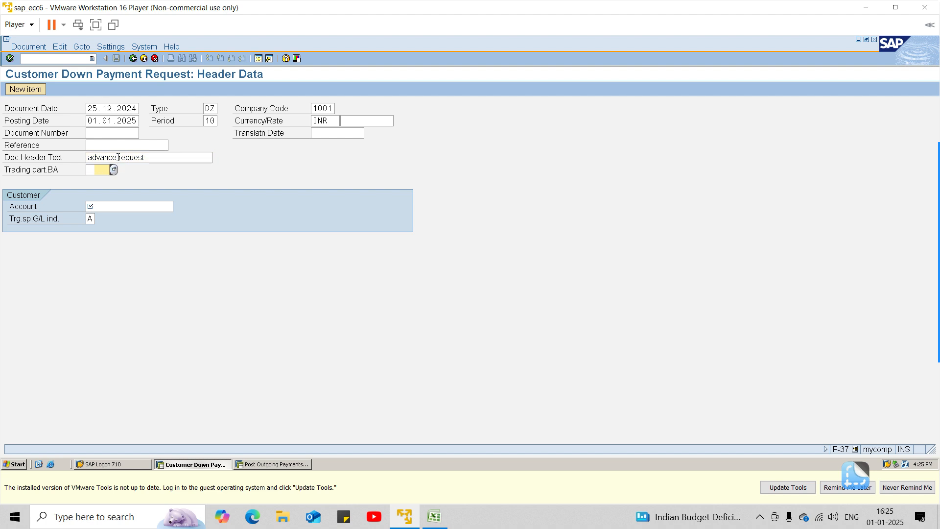
Step: Look up the customer account for Sharma Traders in company code 1001, assign it to the request and proceed to the customer item
left_click(132, 212)
left_click(177, 207)
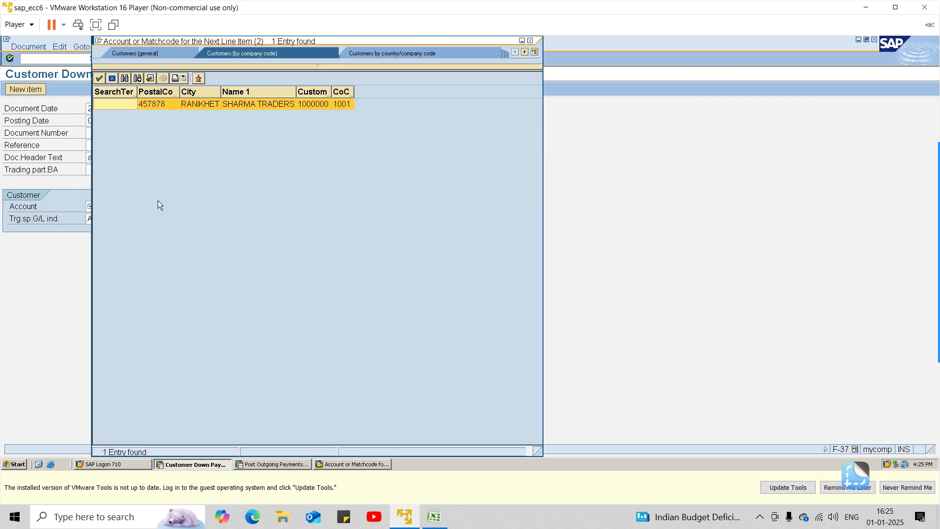
double_click(166, 102)
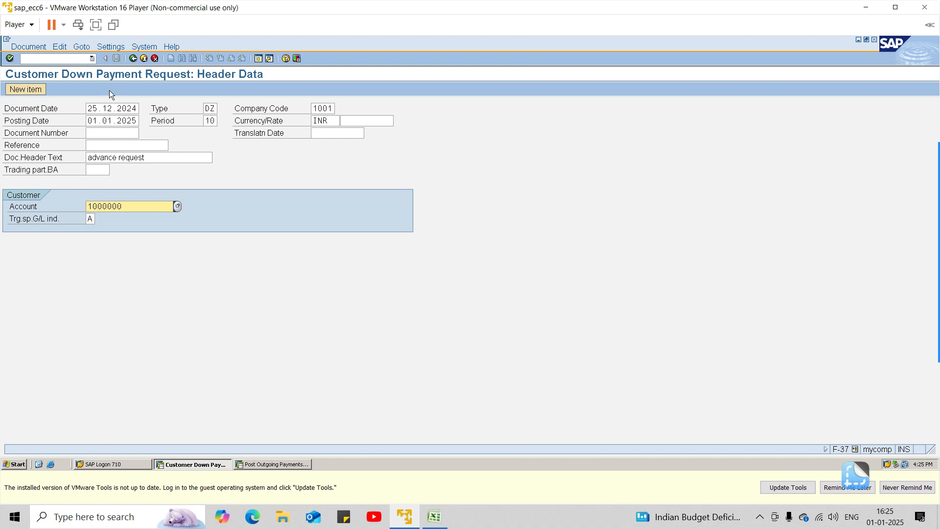
key("Return")
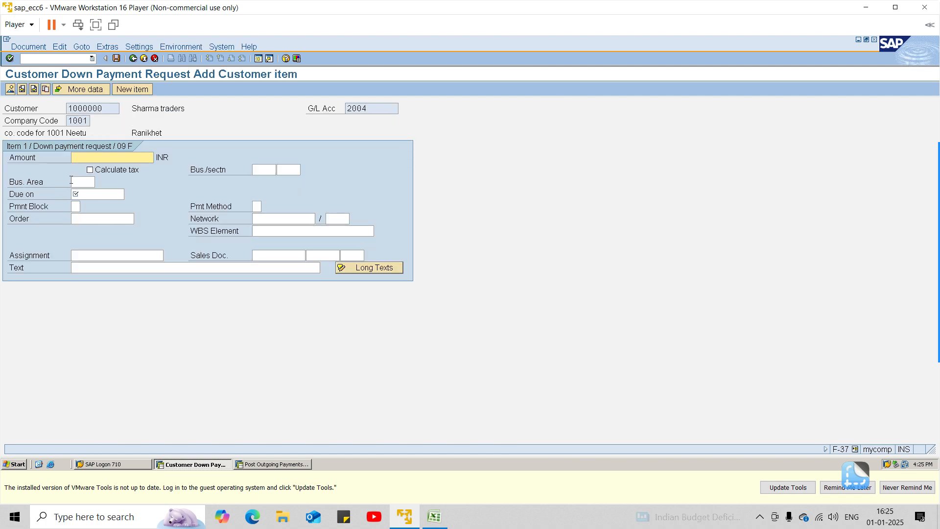
Step: Set the customer item's amount to 5000 INR and its due date to 1.1.2025
type("15")
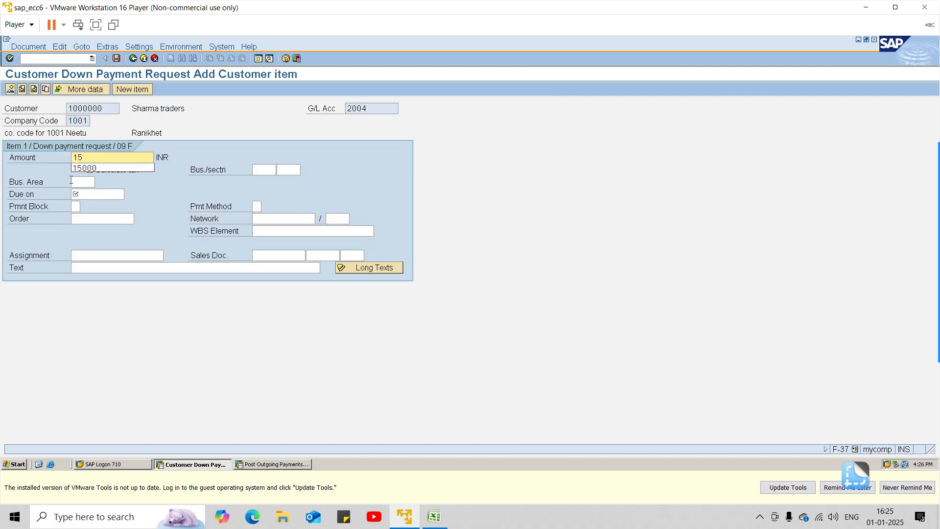
key("BackSpace")
key("BackSpace")
type("50")
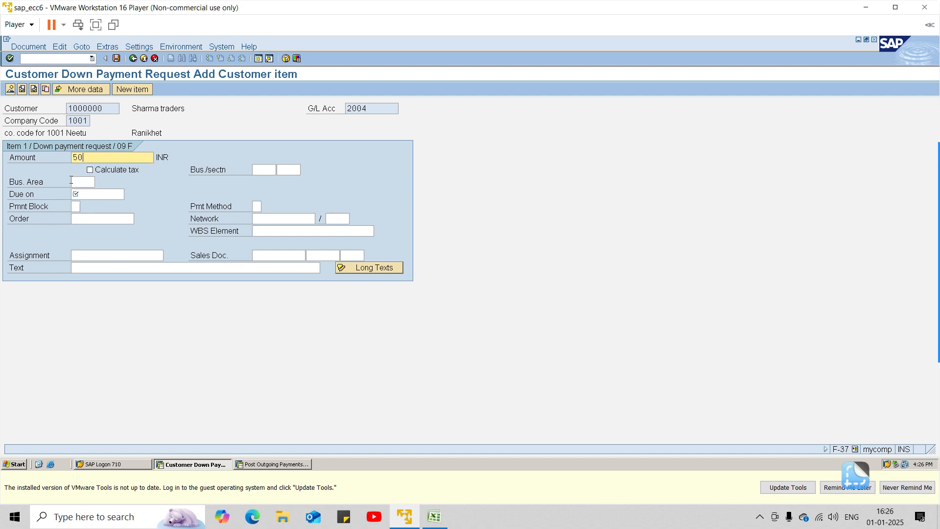
type("00")
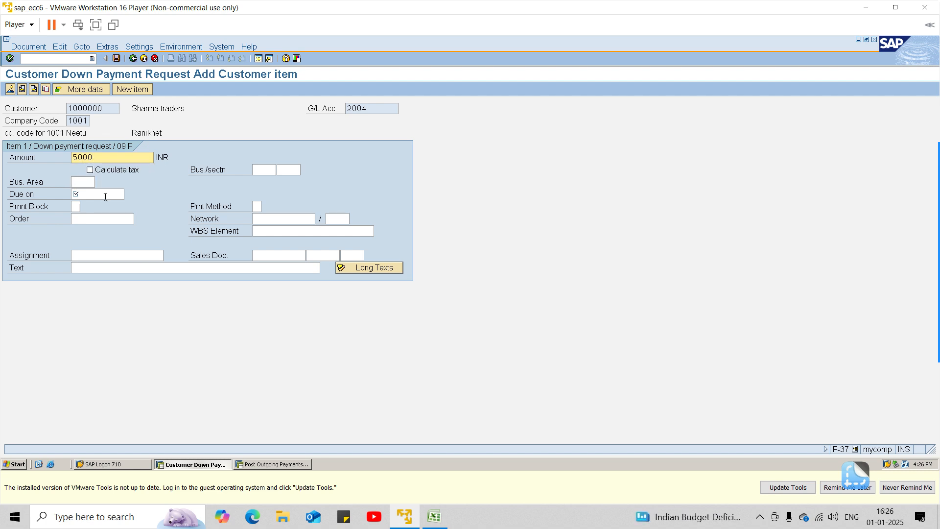
left_click(105, 195)
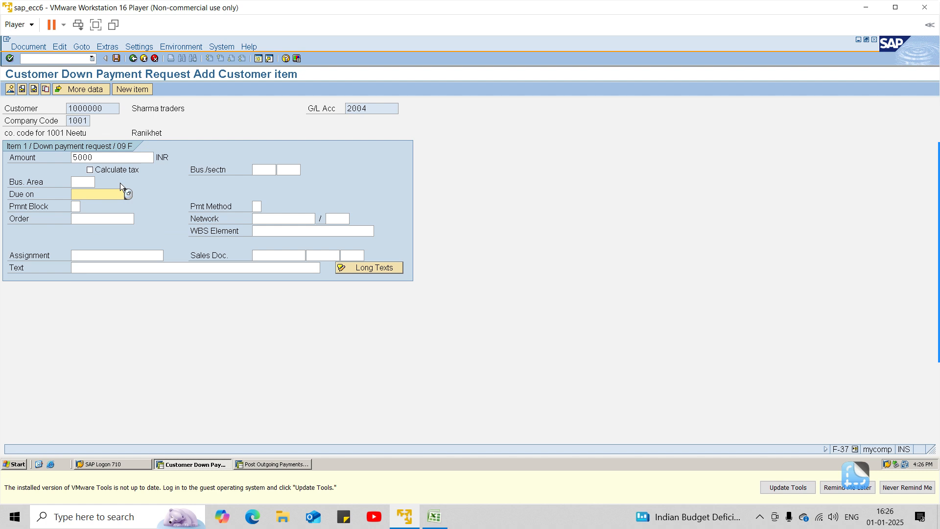
type("1.1.2025")
key("Tab")
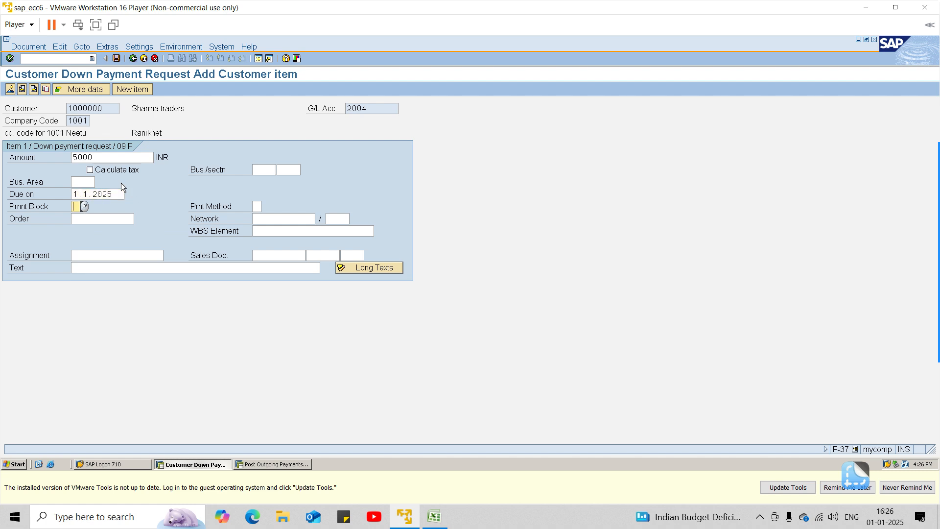
Step: Enter "advance payment request" as the item text and post the customer down payment request
left_click(104, 265)
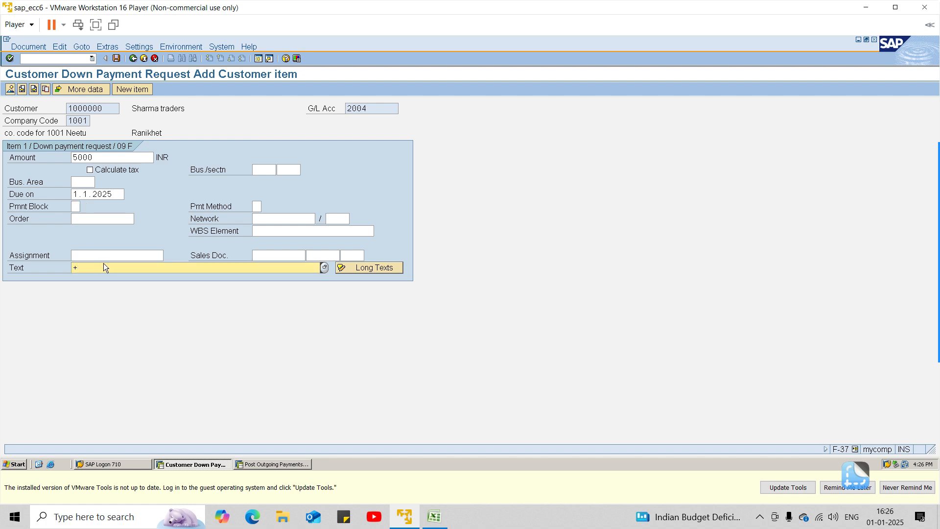
key("Return")
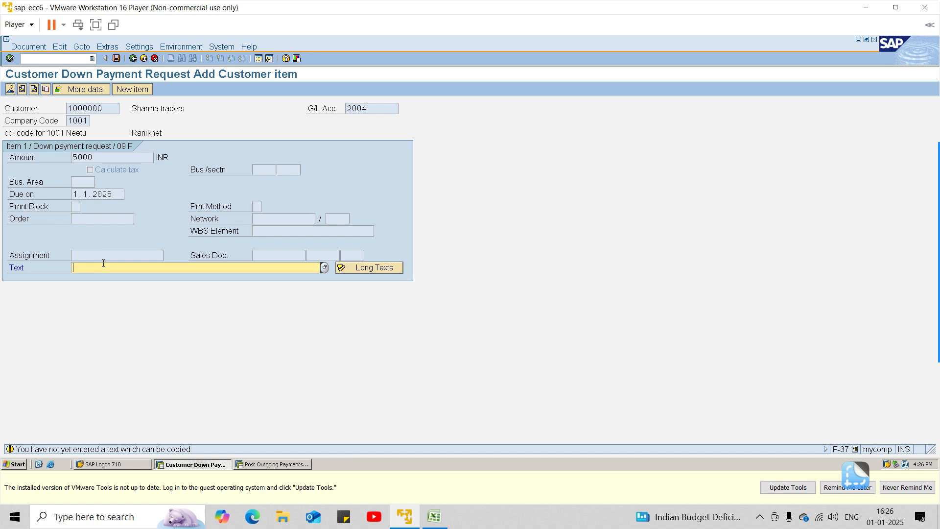
type("adv")
key("Down")
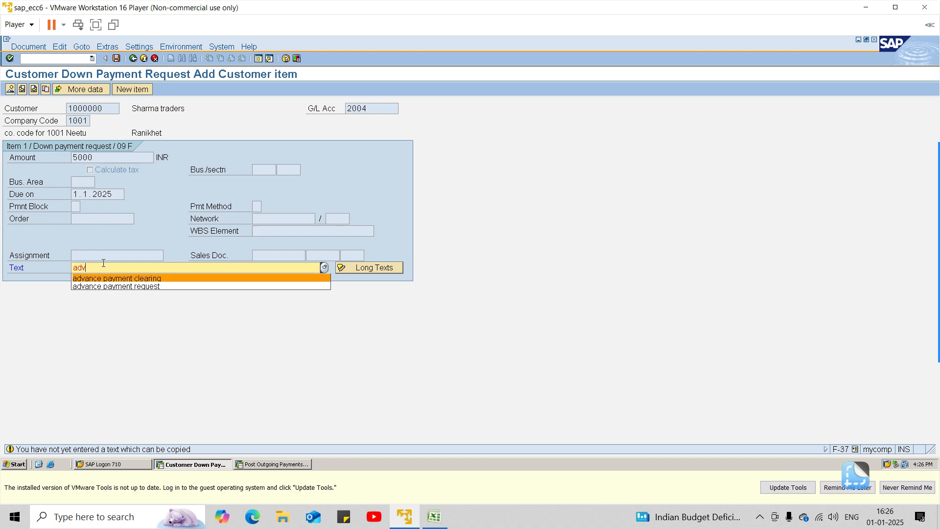
key("Down")
key("Return")
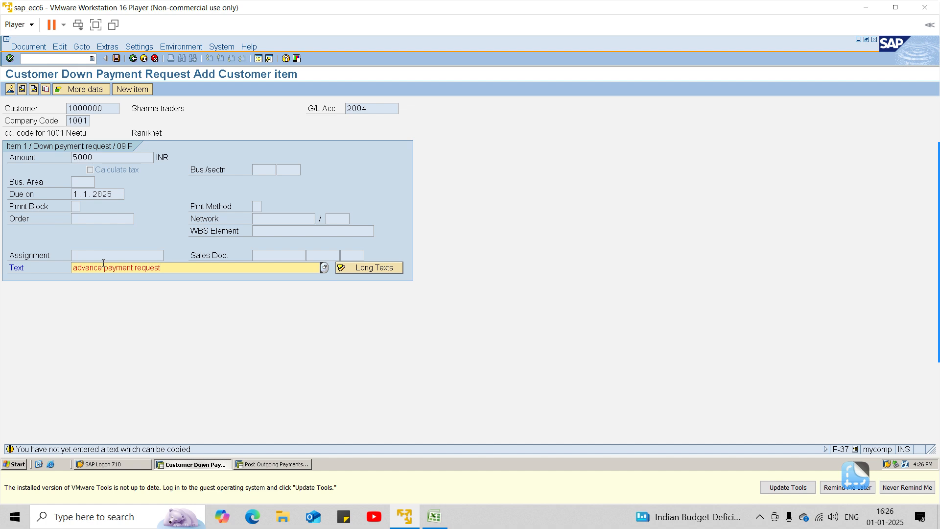
key("Return")
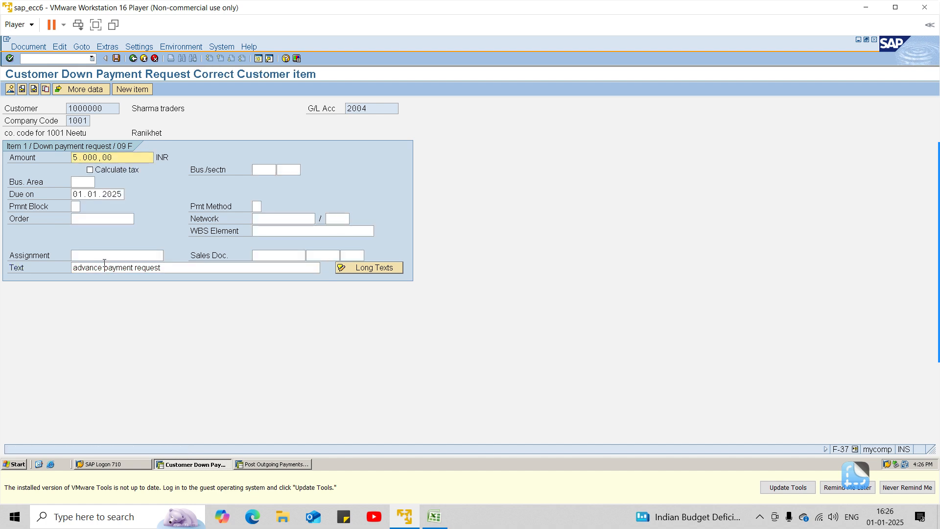
left_click(115, 58)
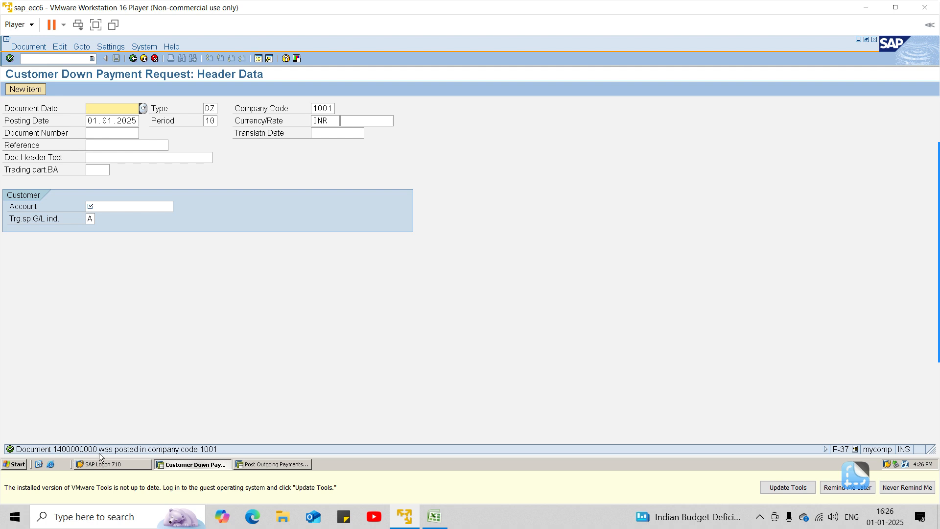
Step: Open the FBL3N line item display and choose the G/L account "down payment request customer(F)" in company code 1001
left_click(56, 59)
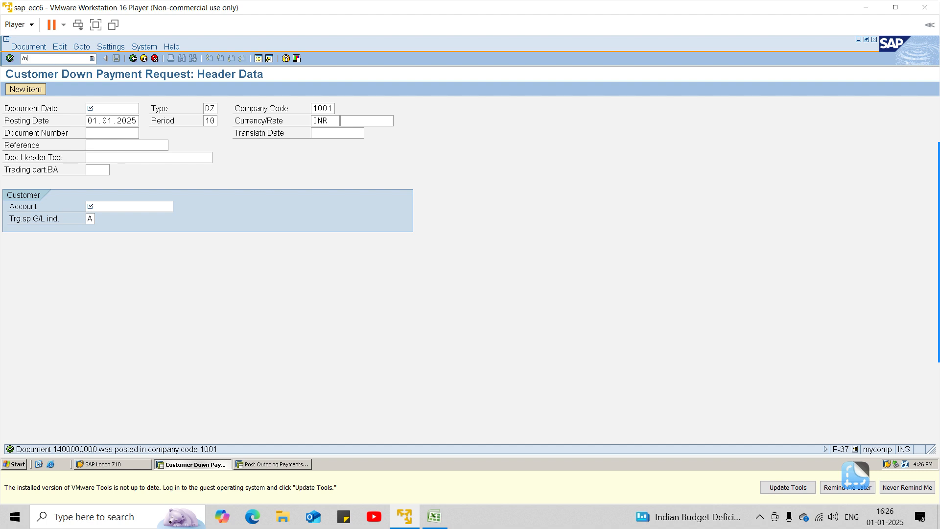
type("3n")
key("Return")
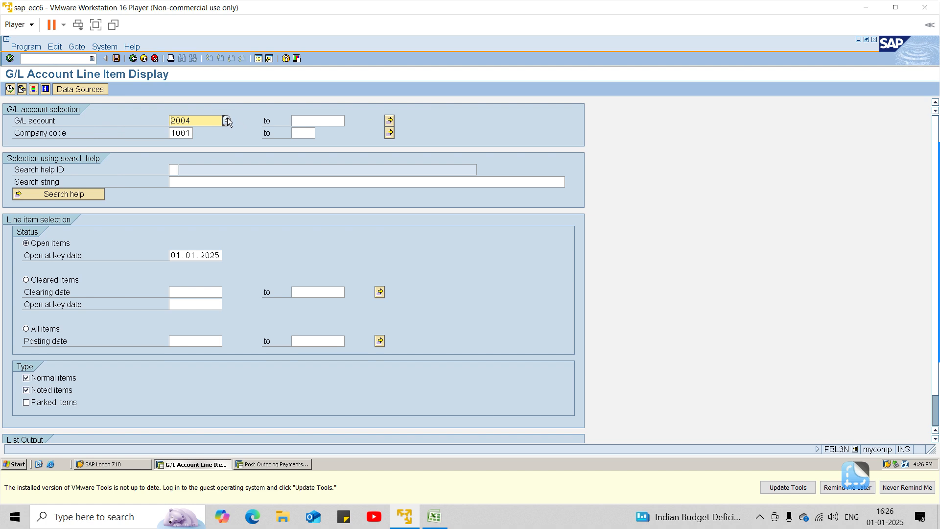
left_click(227, 121)
left_click(184, 309)
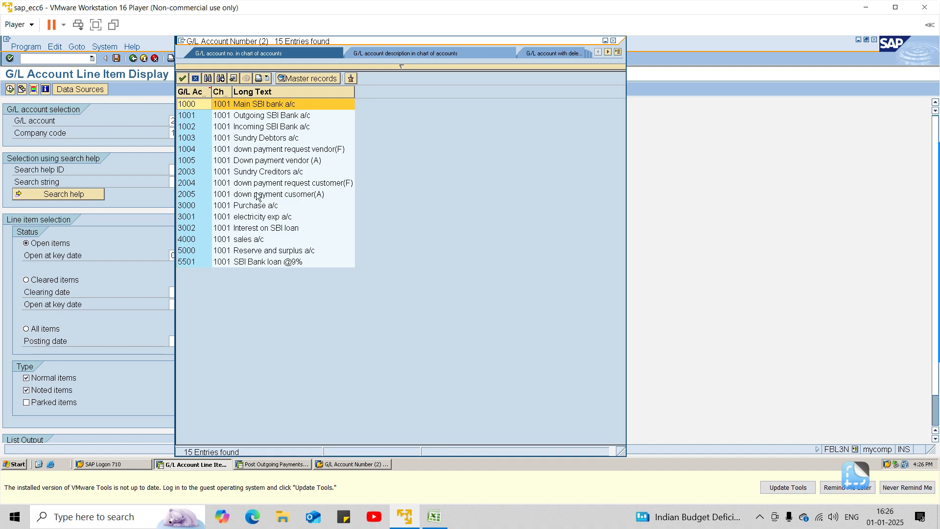
left_click(284, 185)
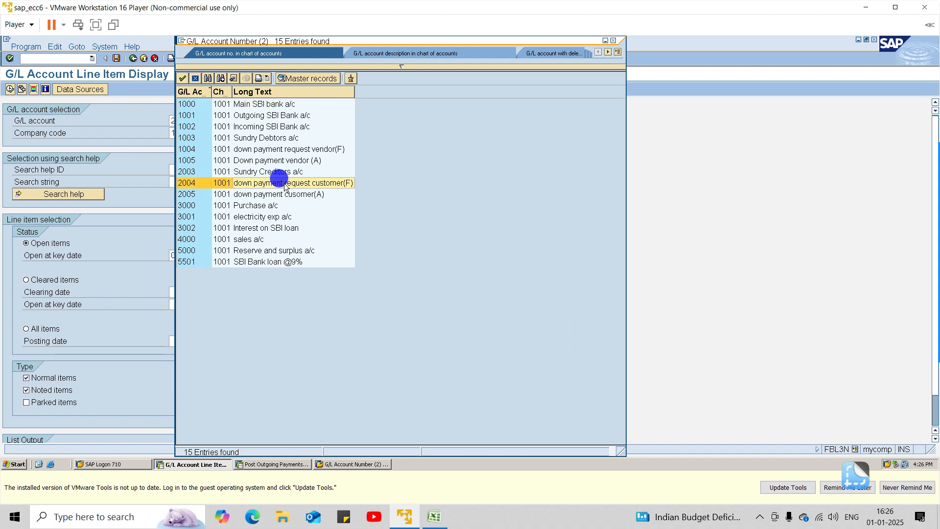
double_click(285, 185)
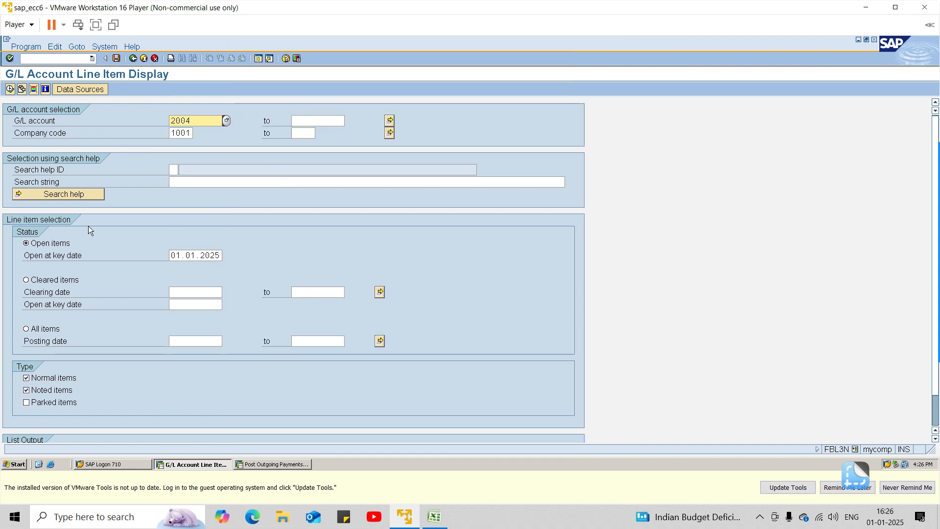
Step: Run the line item display for all items of the G/L account with noted items excluded
left_click(56, 330)
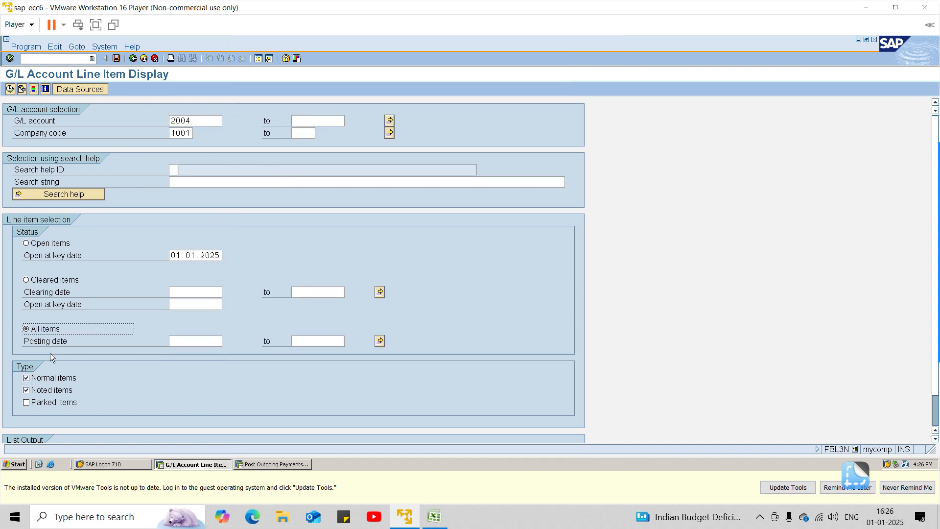
left_click(43, 391)
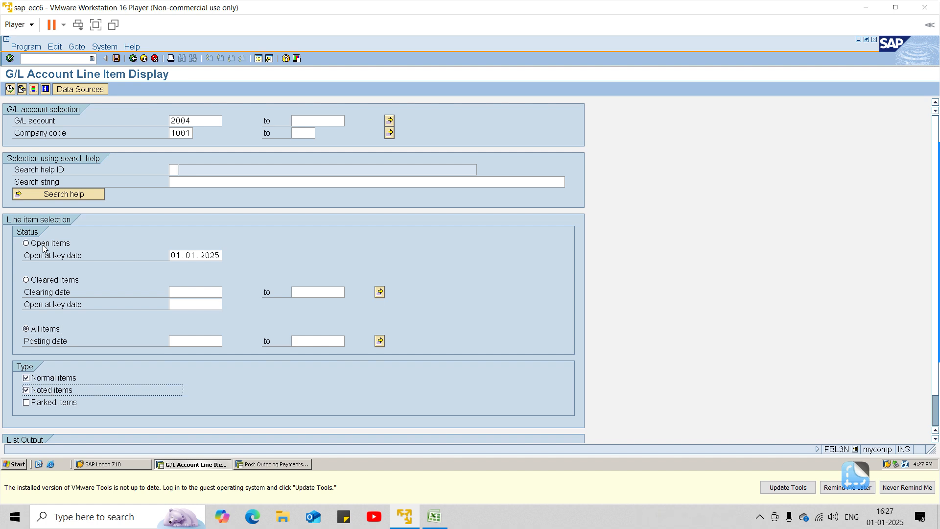
left_click(37, 392)
left_click(10, 89)
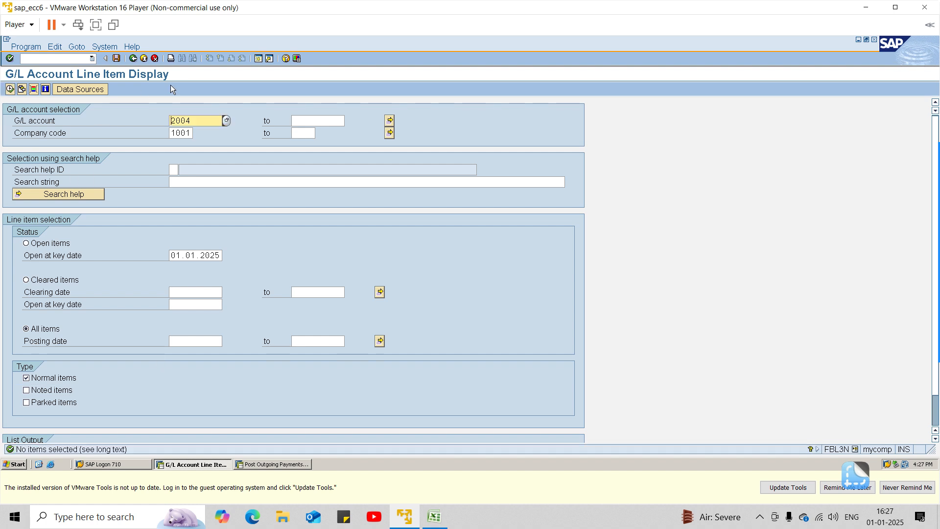
Step: Include noted items in the selection, display the G/L account's line items and return to the selection
left_click(57, 389)
left_click(10, 89)
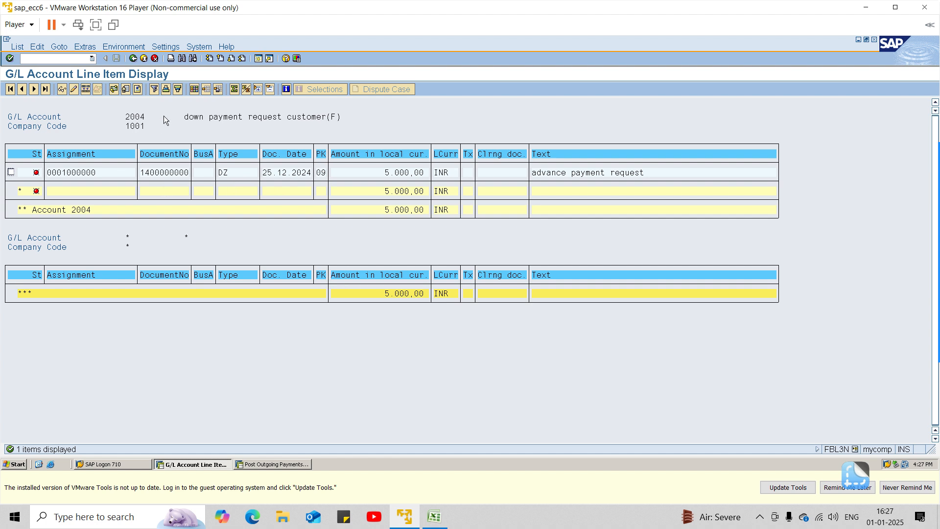
left_click(133, 59)
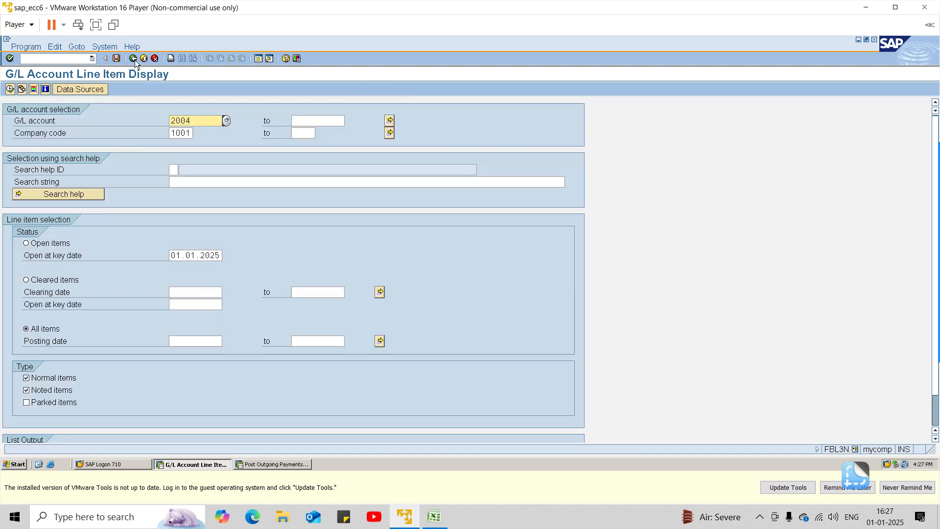
Step: Open the F-29 customer down payment posting from SAP Easy Access and set its document date to 25.12.2024
left_click(133, 59)
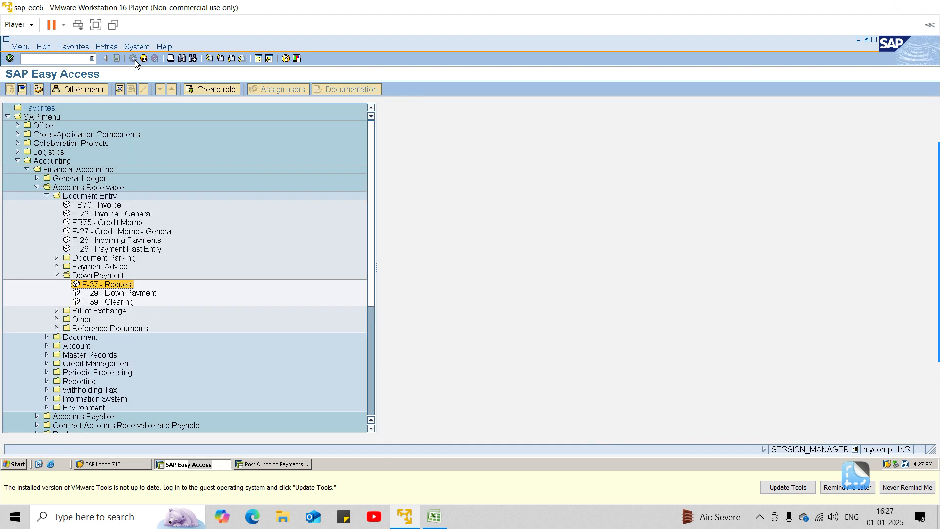
double_click(118, 293)
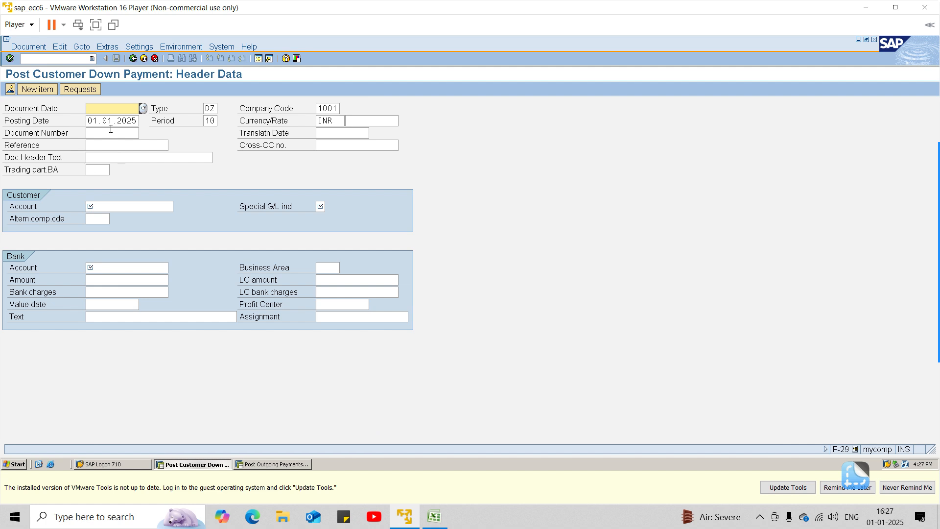
type("25.12.2024")
Step: Look up the Sharma Traders customer account in company code 1001 and assign it to the down payment
key("Tab")
key("Tab")
key("Tab")
key("Tab")
key("Tab")
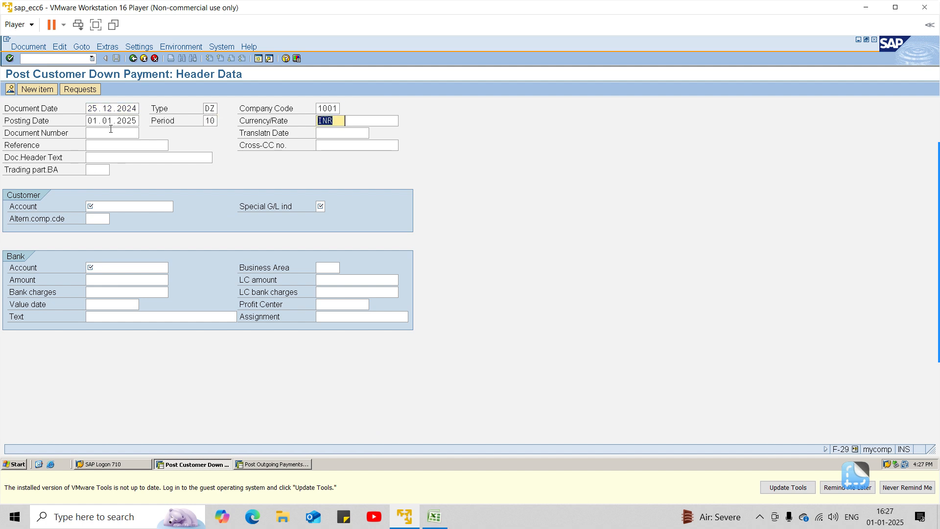
key("Tab")
key("Tab")
key("Tab")
key("Tab")
key("Tab")
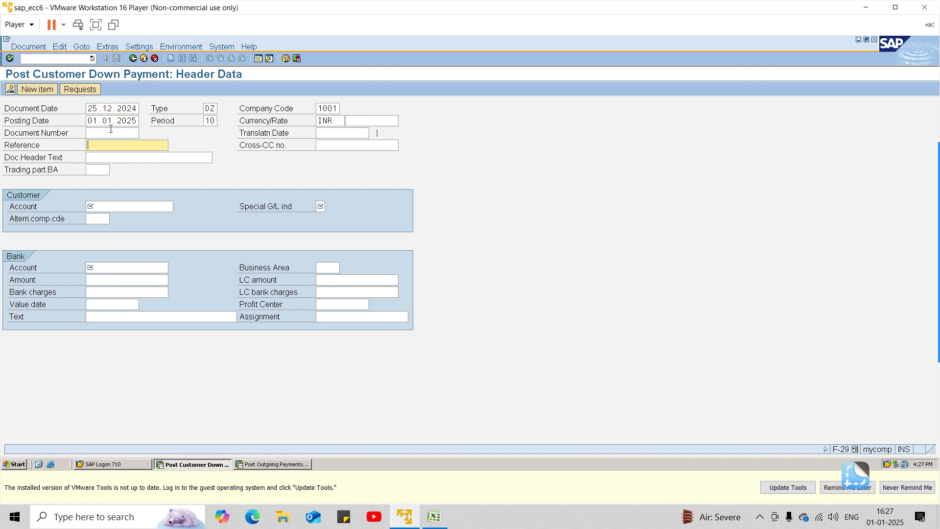
key("Tab")
key("Tab")
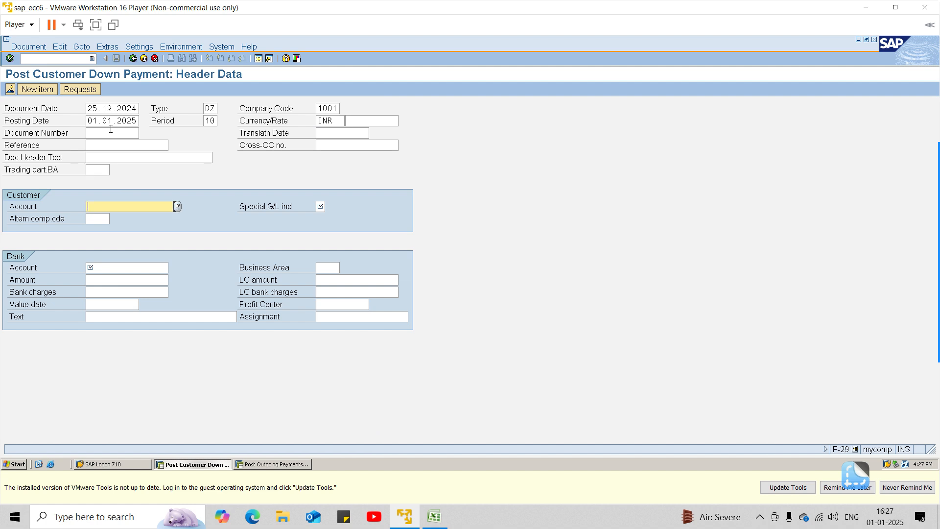
key("F4")
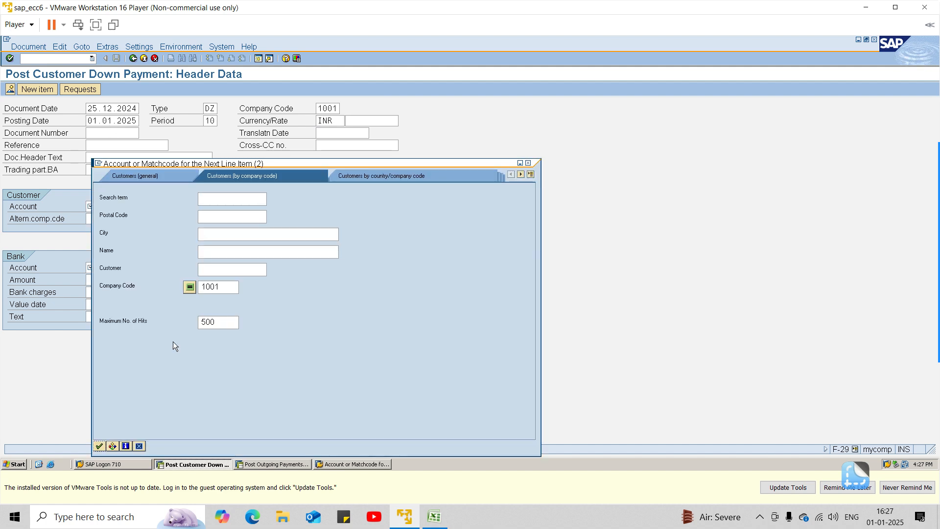
left_click(99, 446)
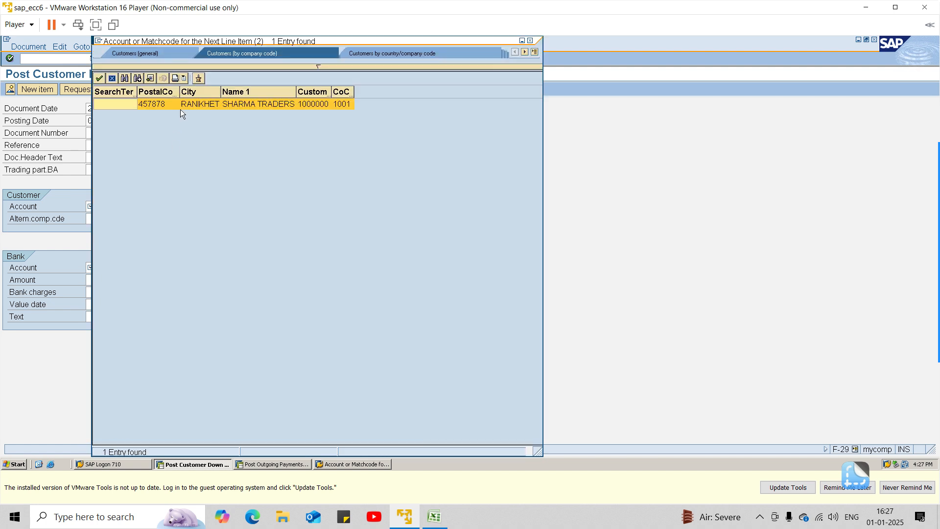
double_click(180, 104)
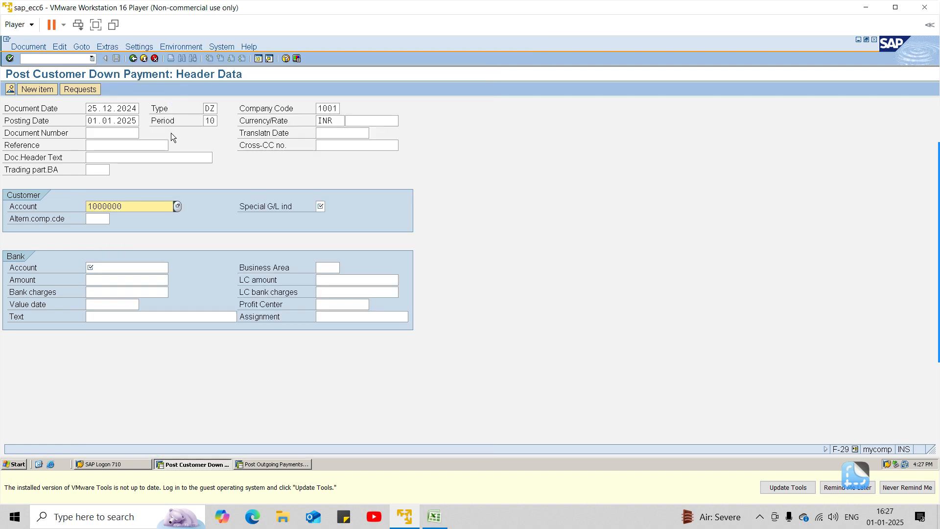
Step: Look up the G/L accounts in chart of accounts 1001 and assign Incoming SBI Bank a/c as the bank account
left_click(151, 267)
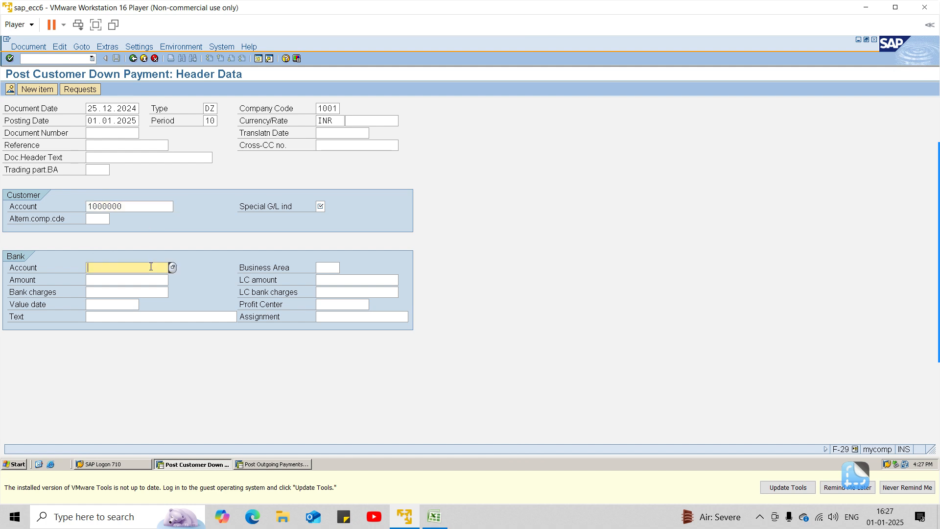
left_click(172, 267)
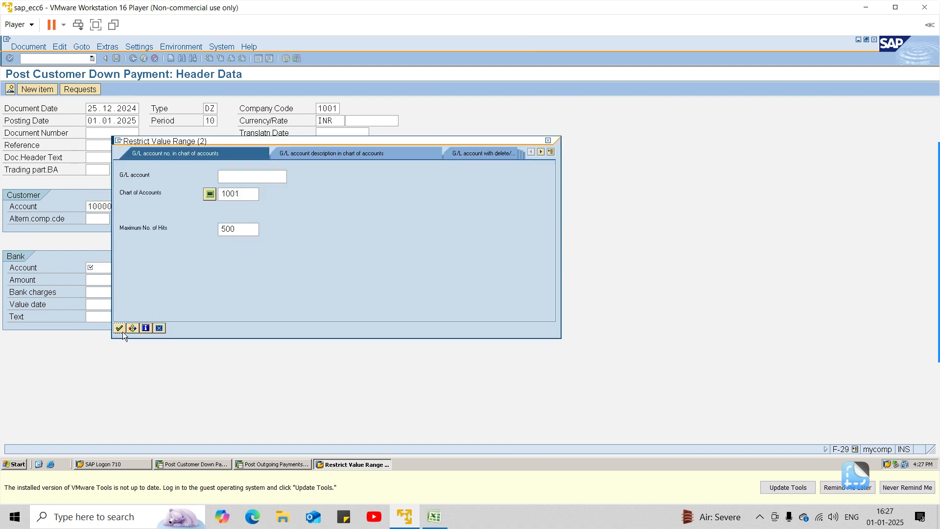
left_click(119, 328)
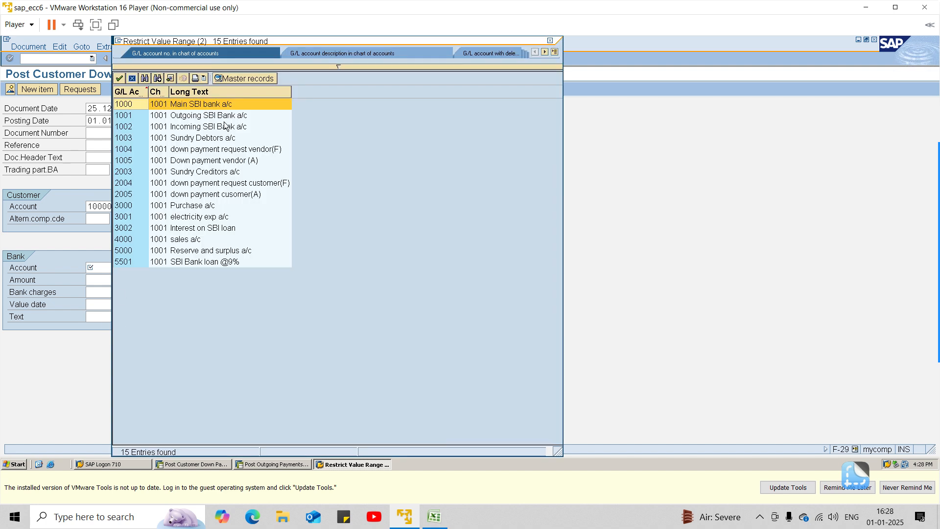
double_click(219, 126)
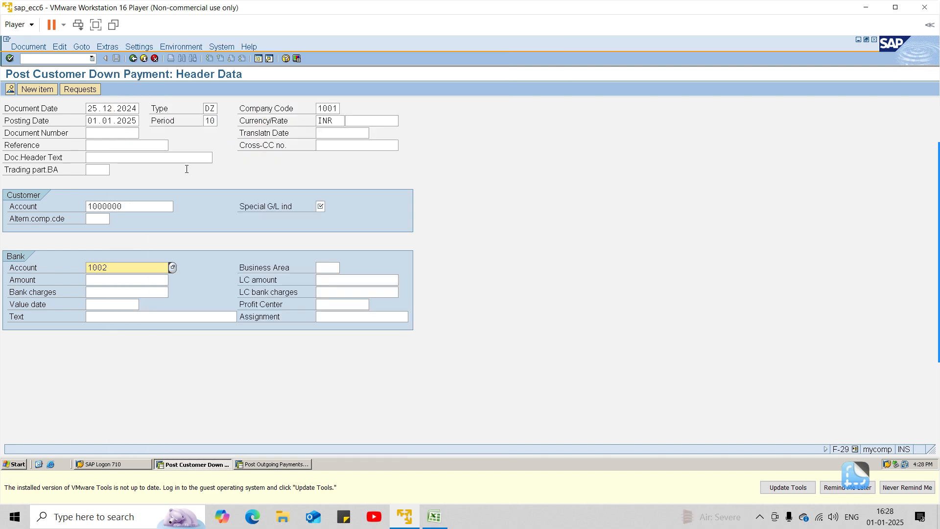
Step: Enter the bank amount 5000, value date 24.12.2024 and the text "advance payment recd" for the down payment
left_click(126, 281)
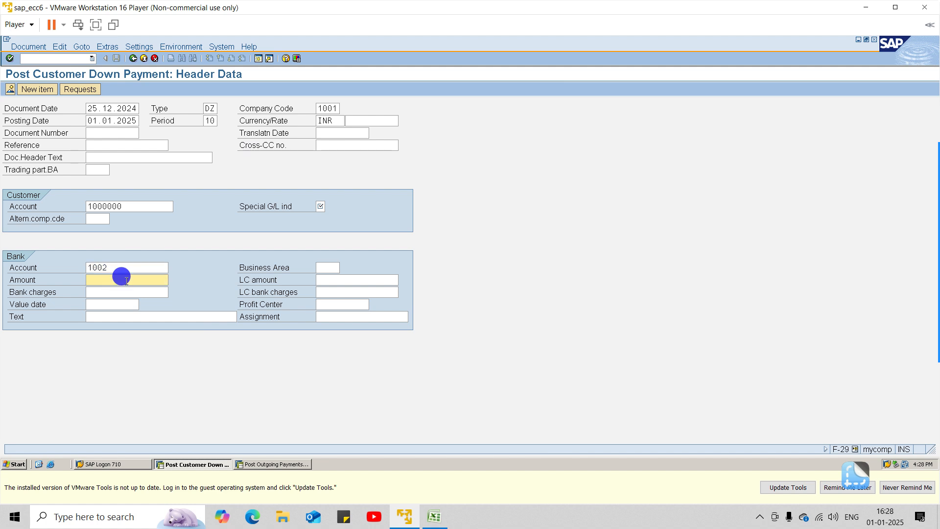
type("5000")
left_click(119, 304)
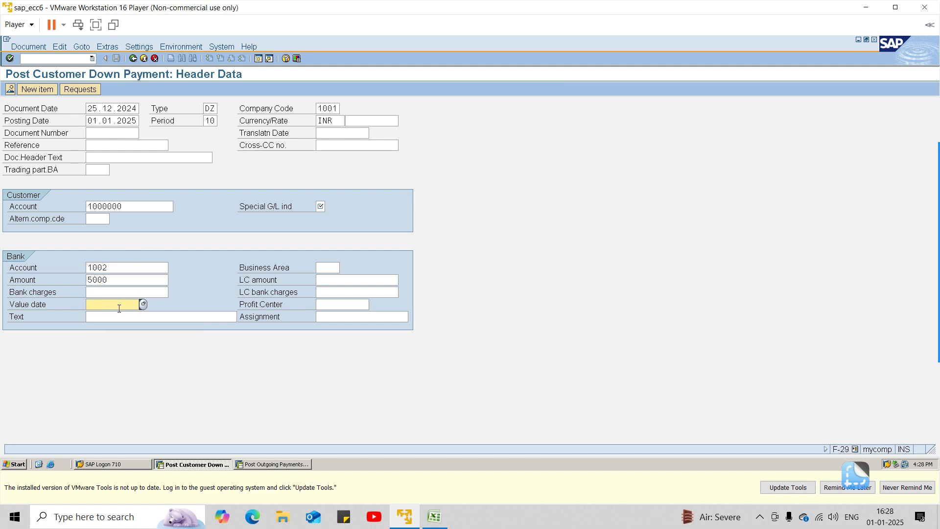
type("24.12.2024")
left_click(119, 314)
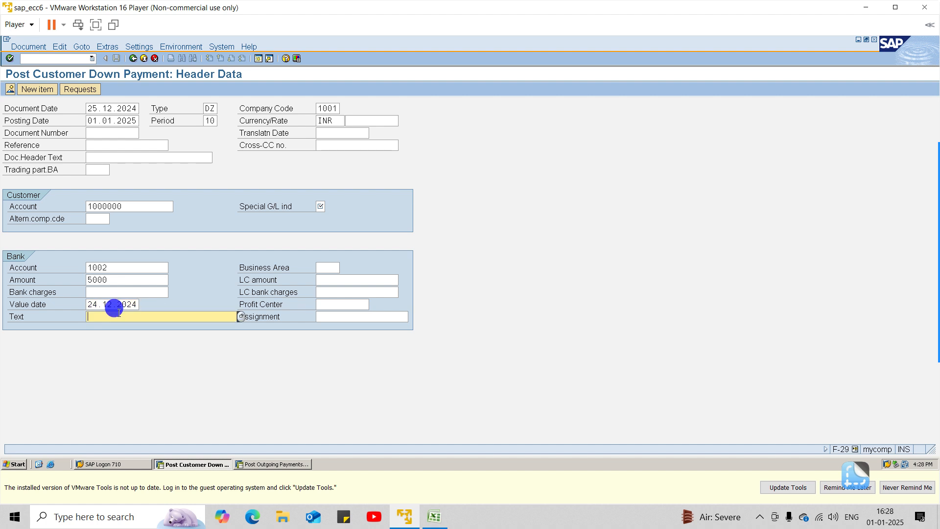
type("adva")
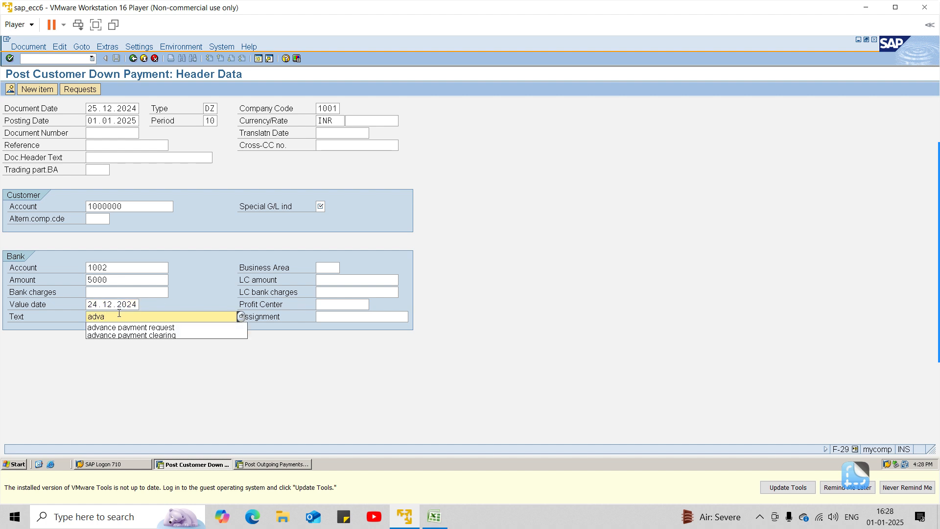
type("nce payment recd")
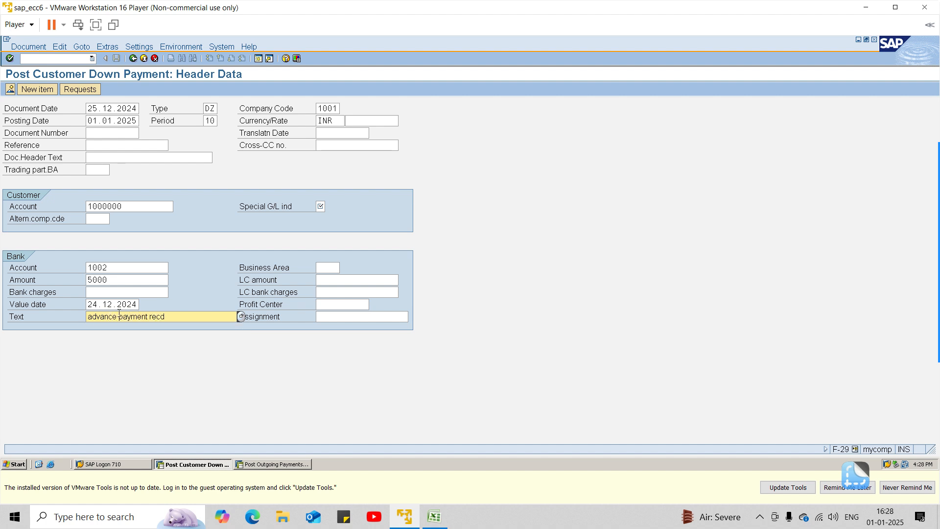
Step: Set the customer's special G/L indicator to A and continue to the customer item
key("Return")
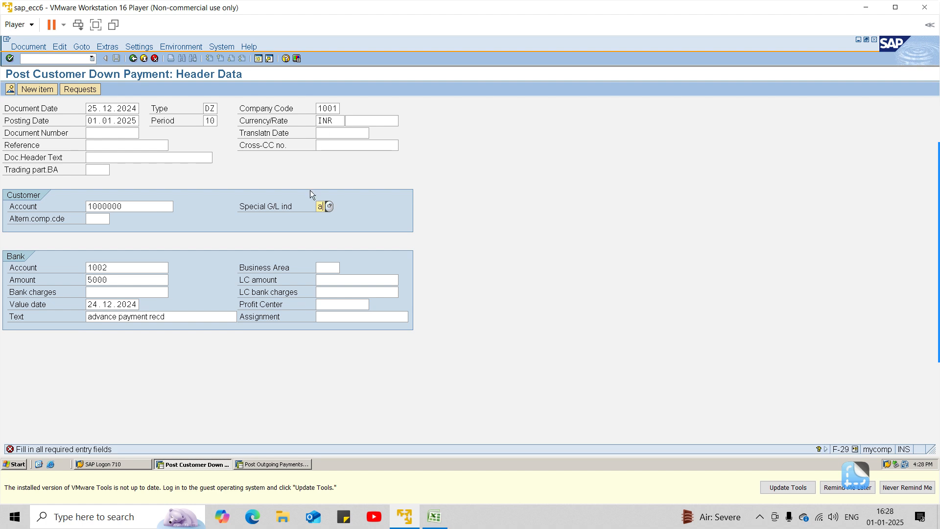
type("a")
key("Return")
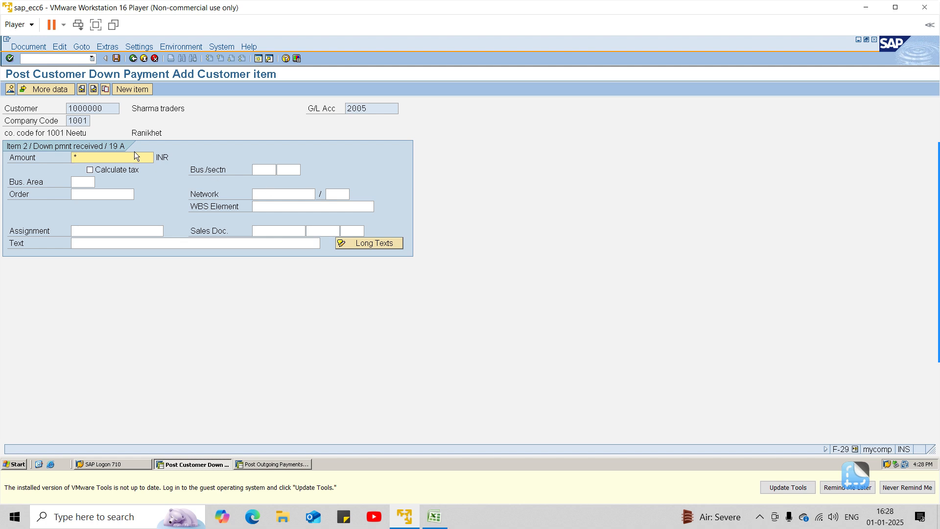
Step: Copy the bank line's text into the customer item with + and post the customer down payment
key("Tab")
key("Tab")
key("Tab")
key("Tab")
key("Tab")
key("Tab")
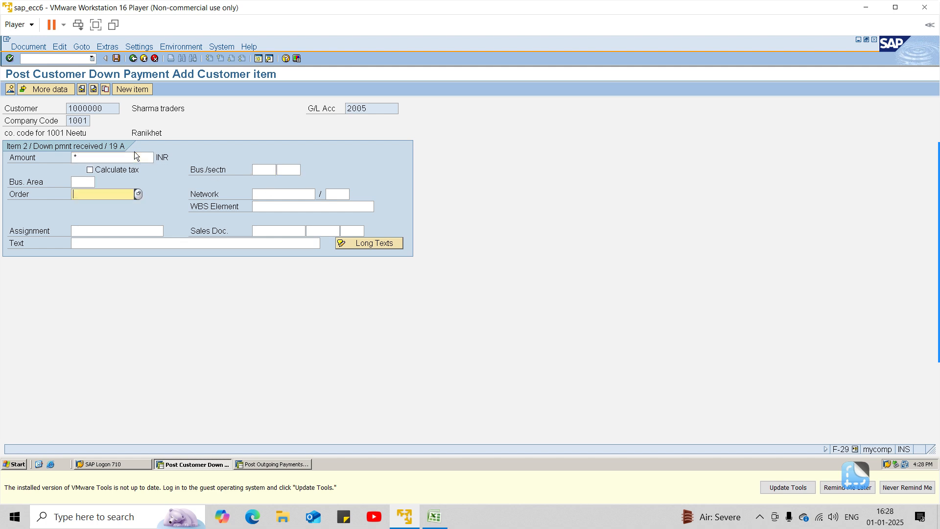
key("Tab")
key("Tab")
key("Tab")
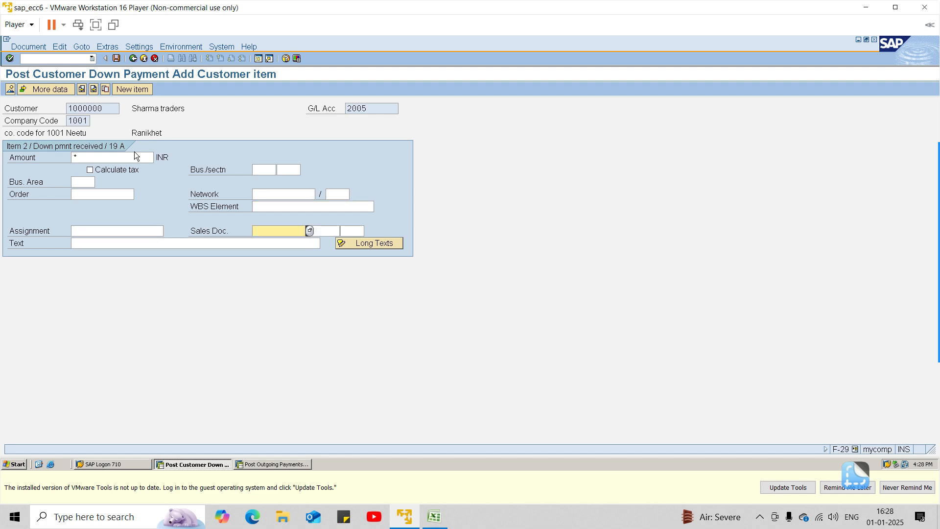
key("Tab")
key("Tab")
key("Tab")
type("+")
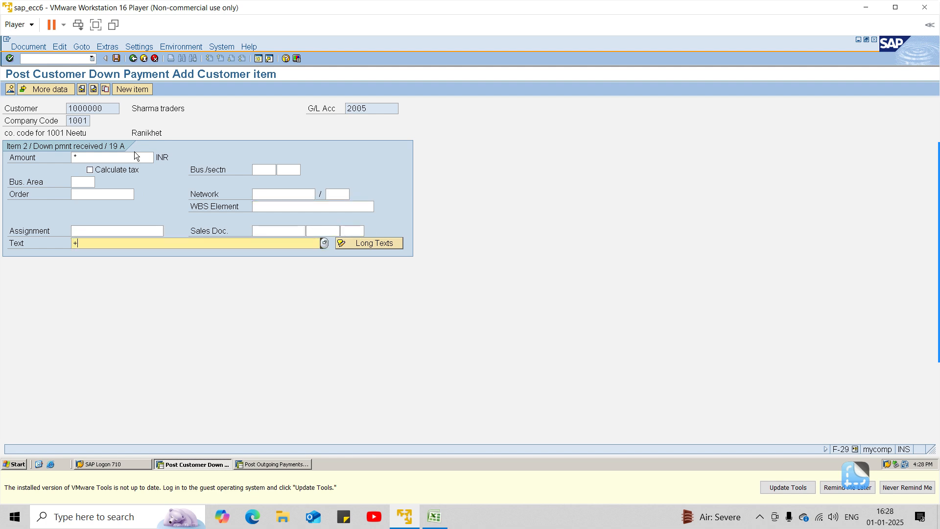
key("Return")
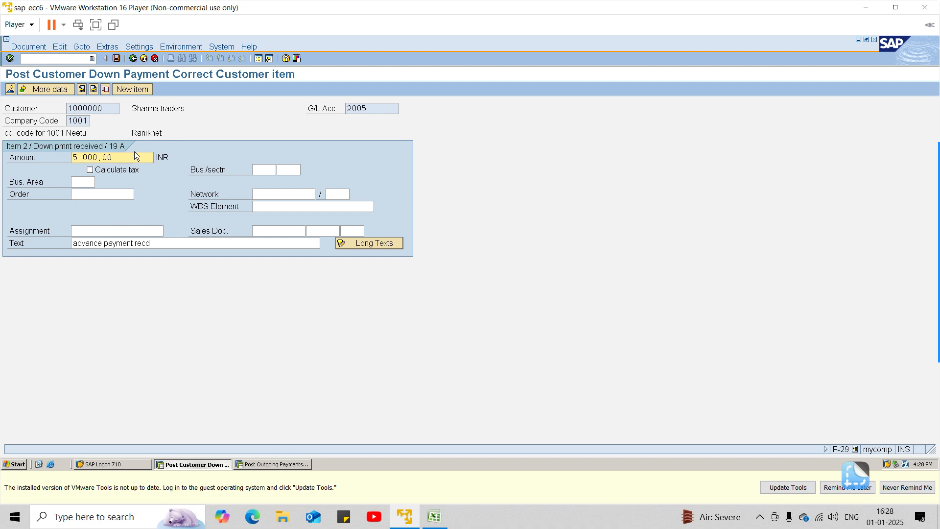
left_click(116, 58)
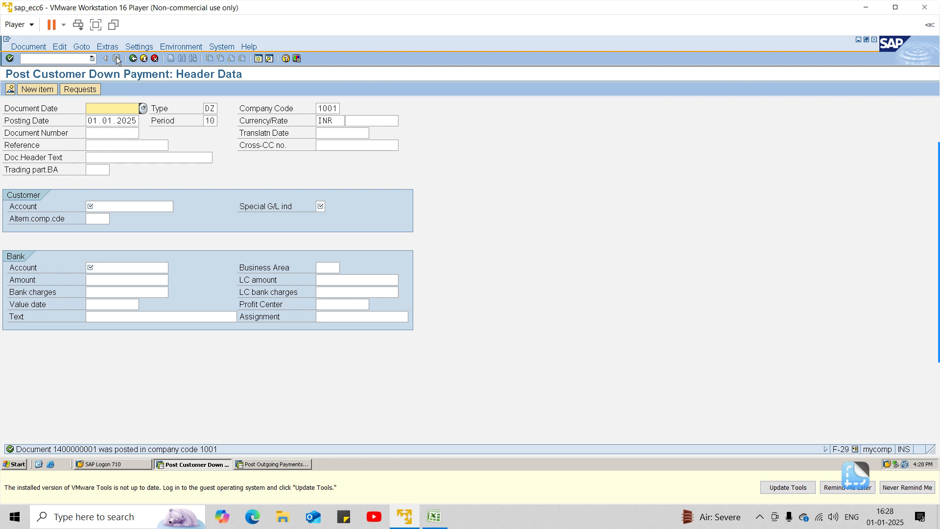
Step: Open FBL3N and display all line items of G/L accounts 2004 to 2005 in company code 1001
left_click(74, 58)
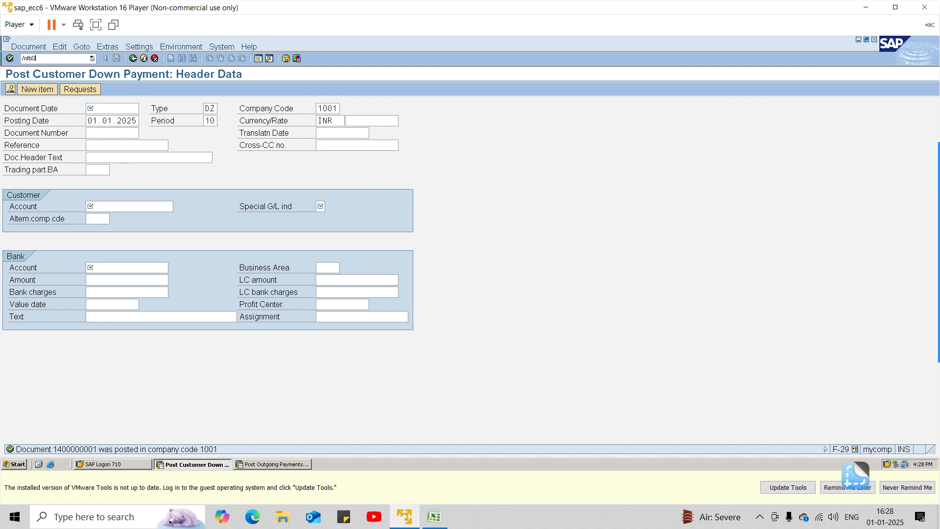
key("Return")
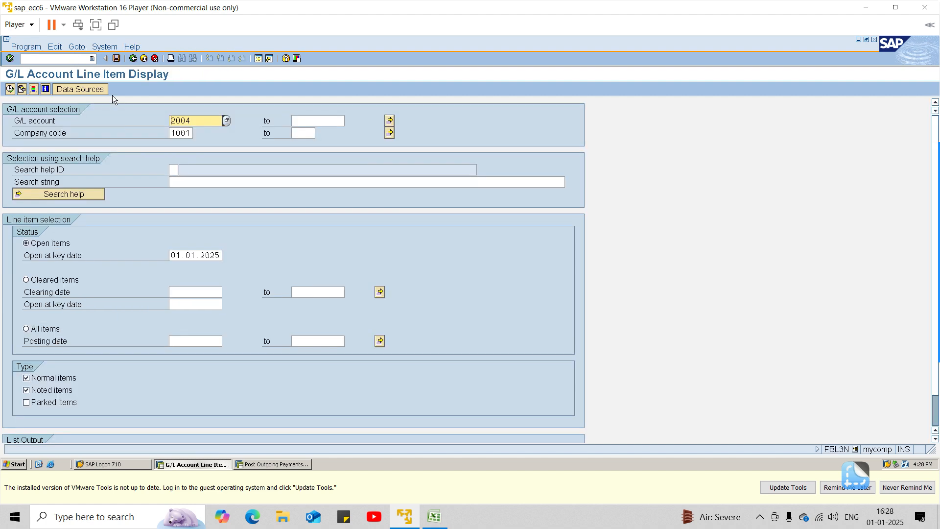
left_click(338, 119)
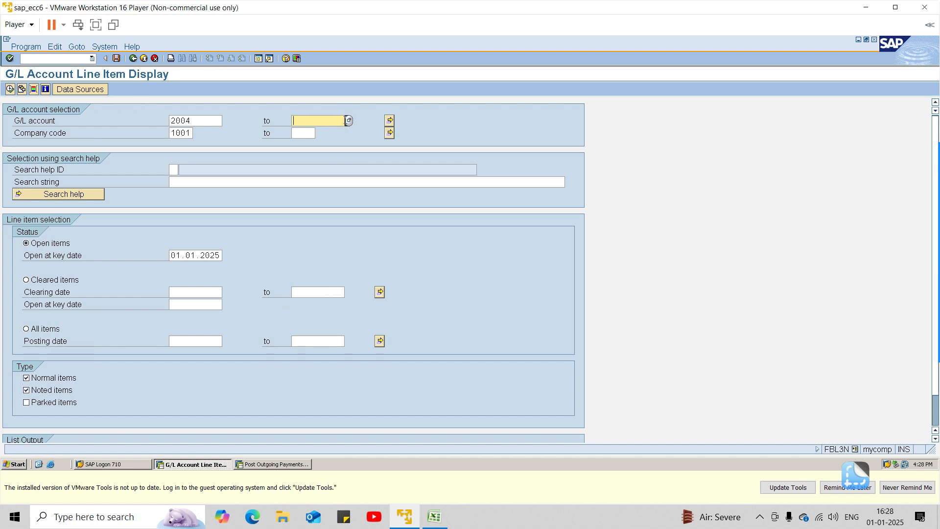
left_click(345, 120)
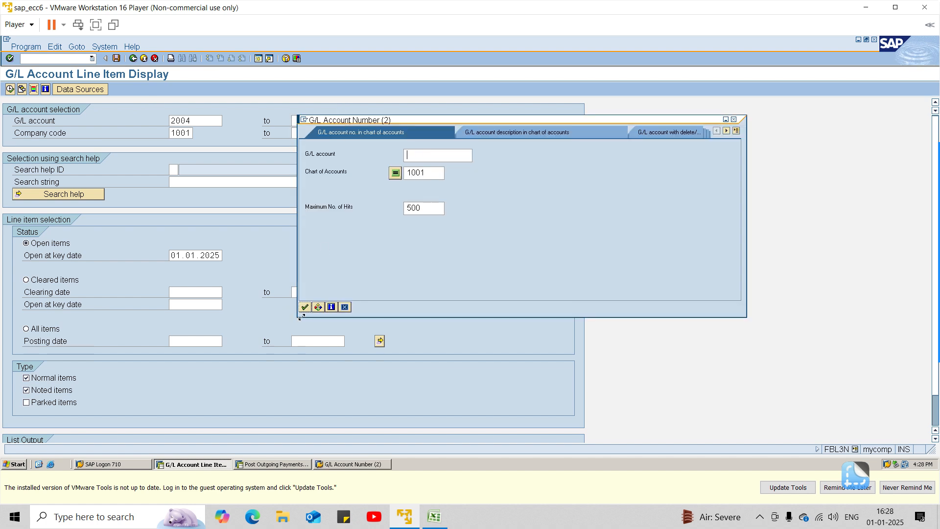
left_click(304, 308)
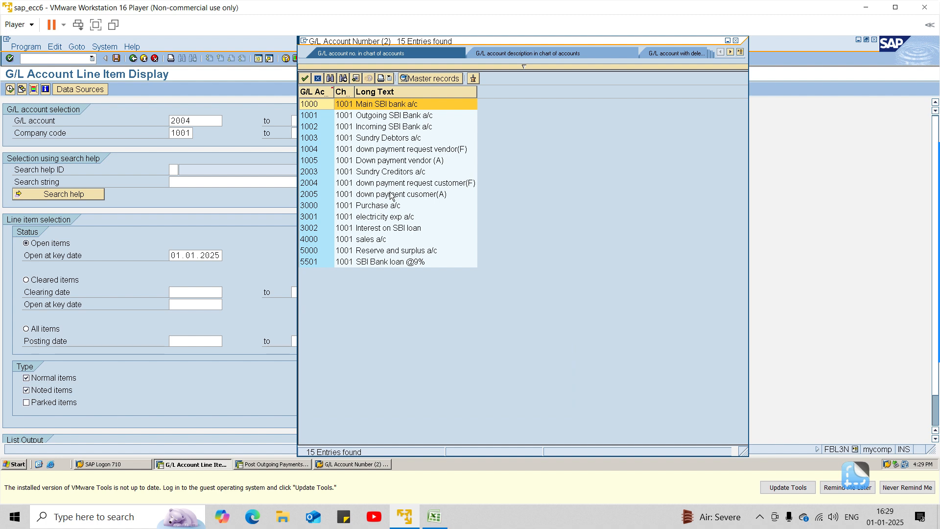
left_click(390, 194)
left_click(390, 194)
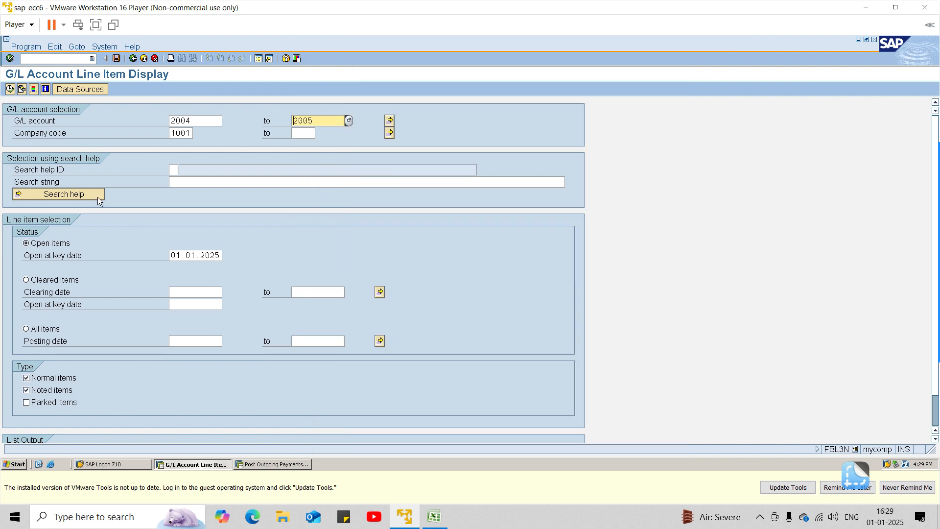
left_click(43, 329)
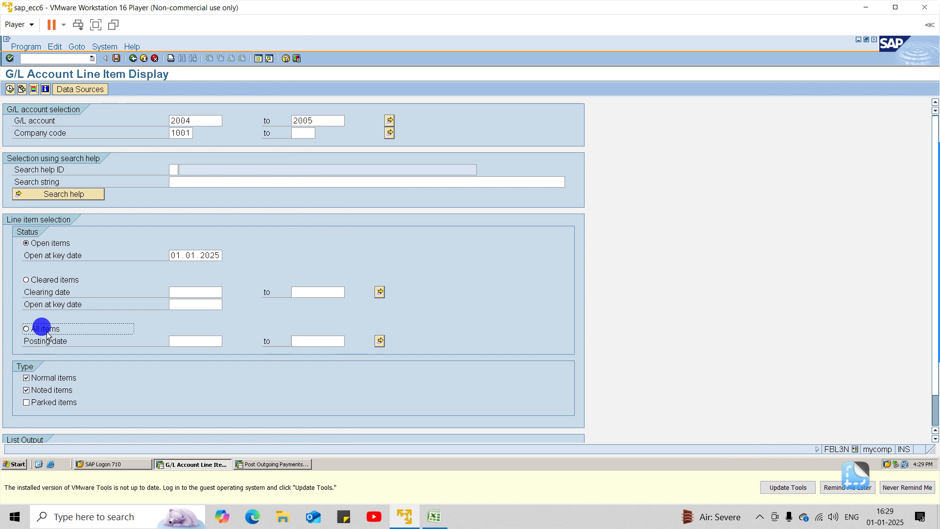
left_click(9, 89)
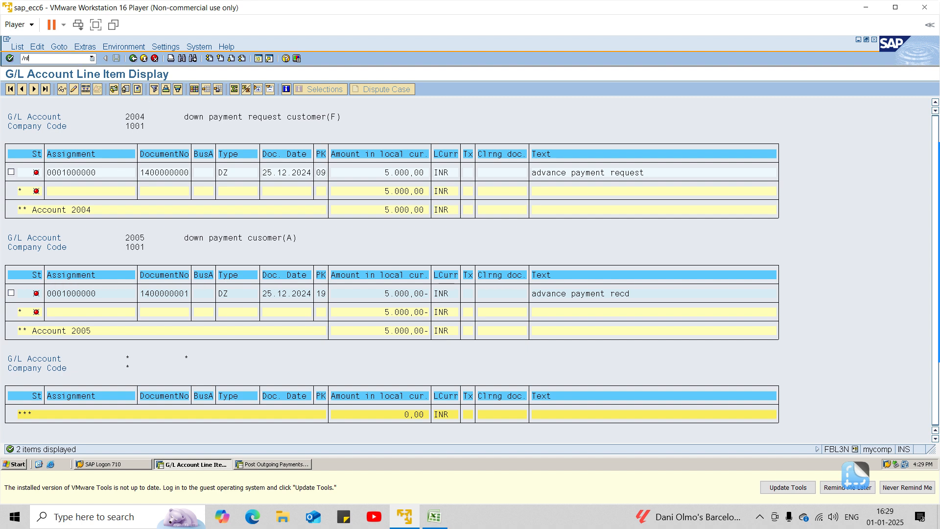
Step: Try to reach the customer line item display by calling FBL1N and FBLN5
key("Return")
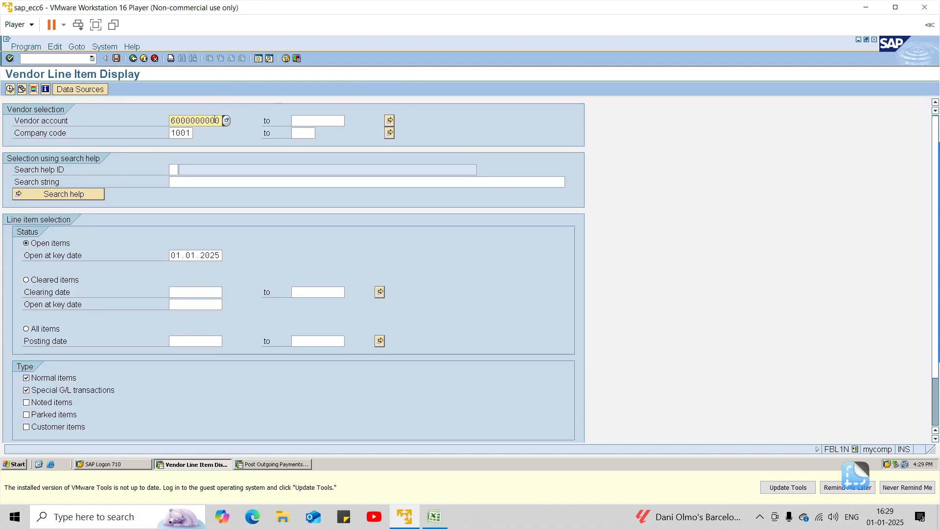
left_click(75, 58)
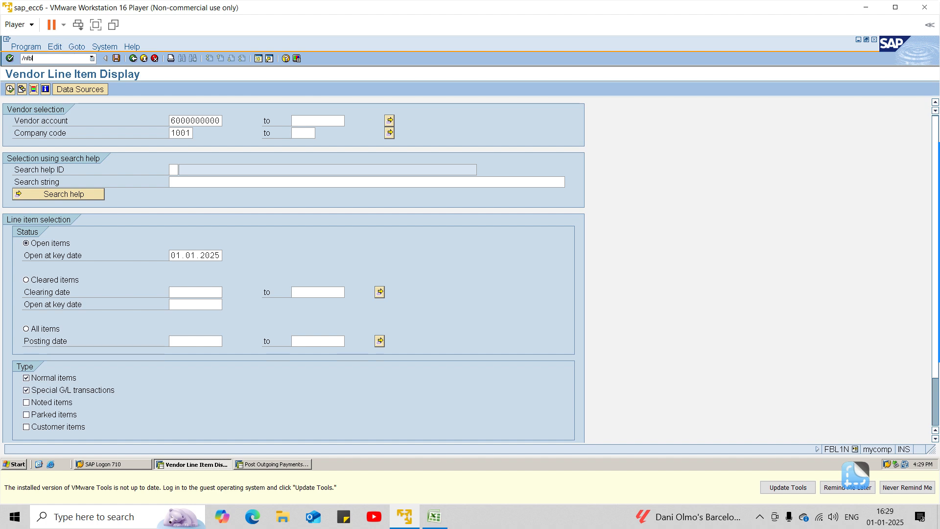
type("/nfbln5")
key("Return")
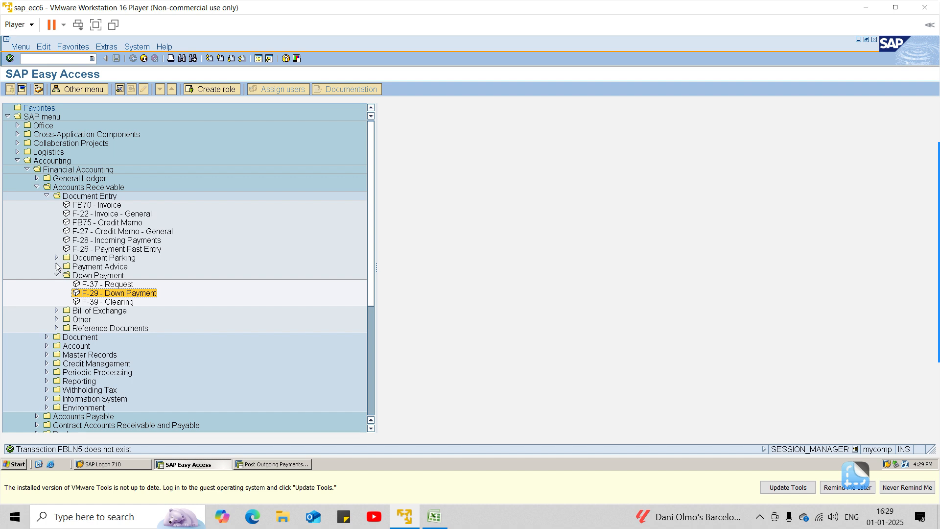
Step: Open the FBL5N customer line item display from the Accounts Receivable account functions in SAP Easy Access
left_click(47, 337)
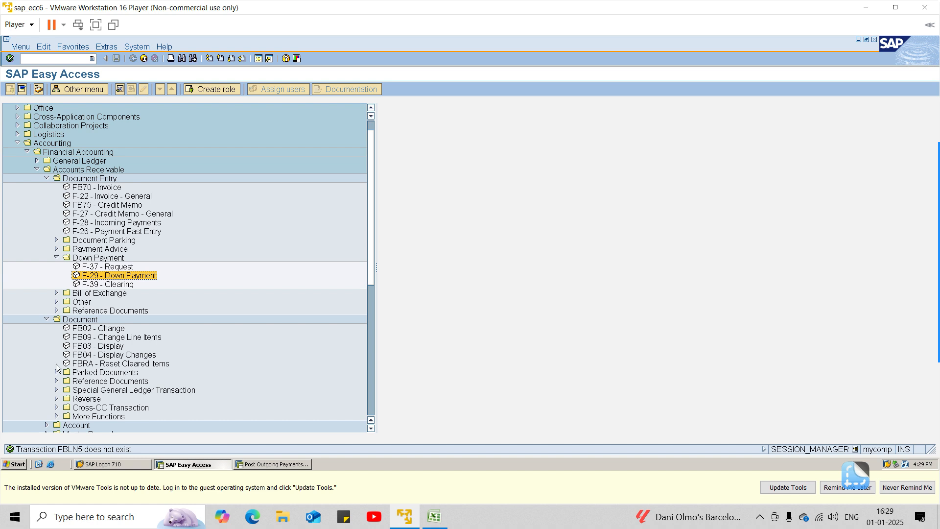
left_click(47, 178)
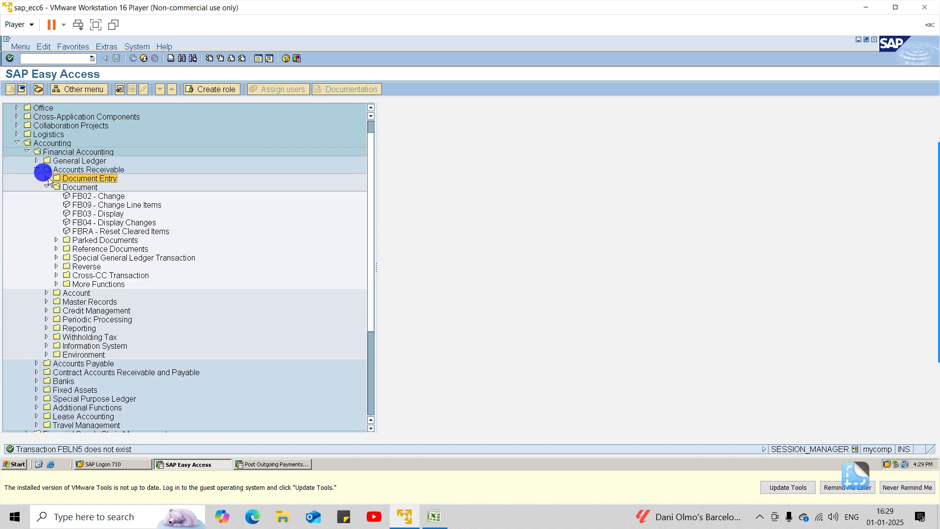
left_click(46, 187)
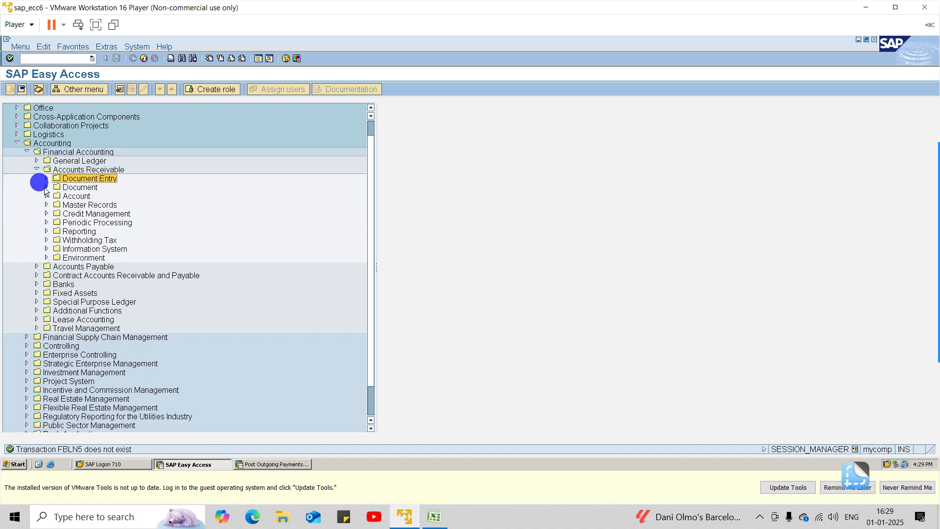
left_click(46, 196)
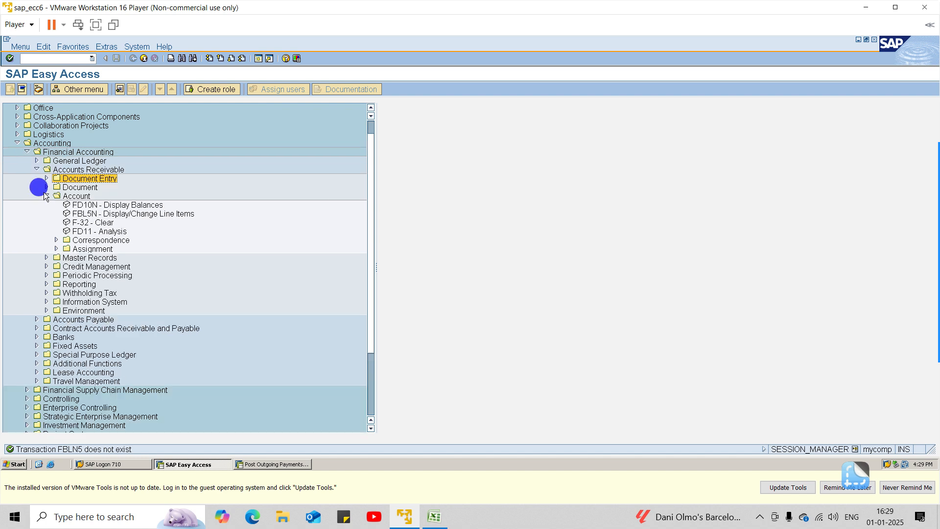
double_click(77, 215)
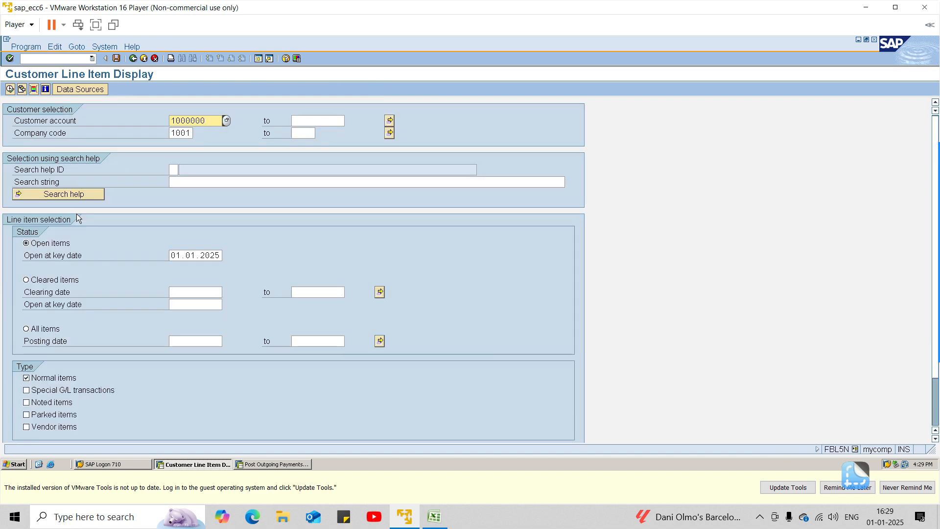
Step: Look up the customers of company code 1001 and choose Sharma Traders for the line item selection
left_click(226, 120)
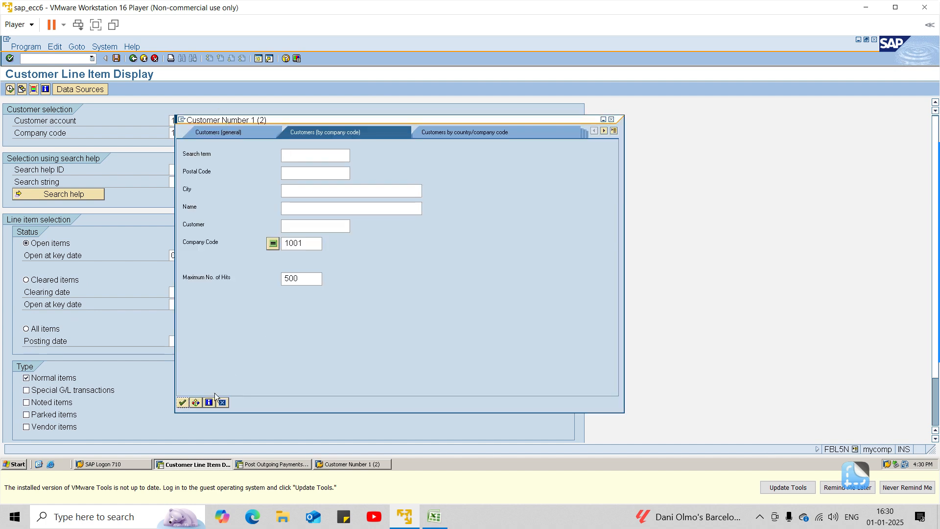
left_click(182, 401)
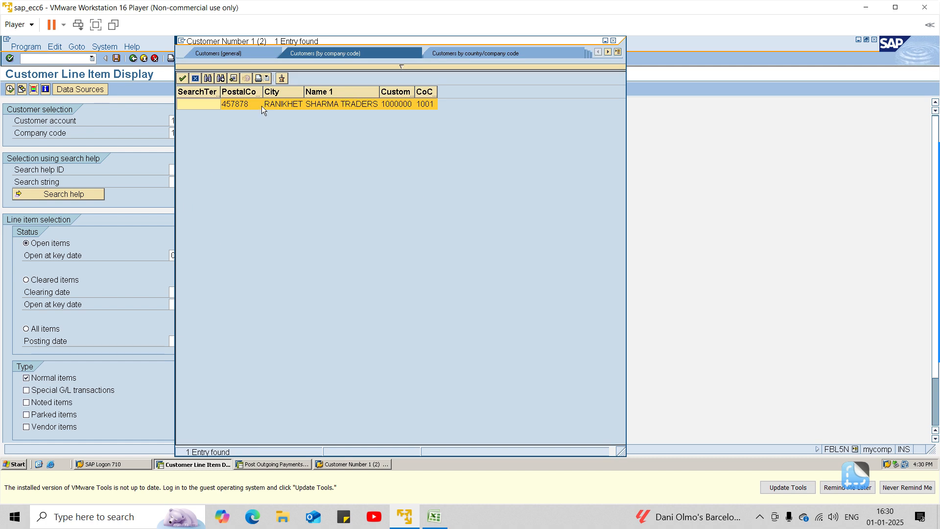
left_click(263, 106)
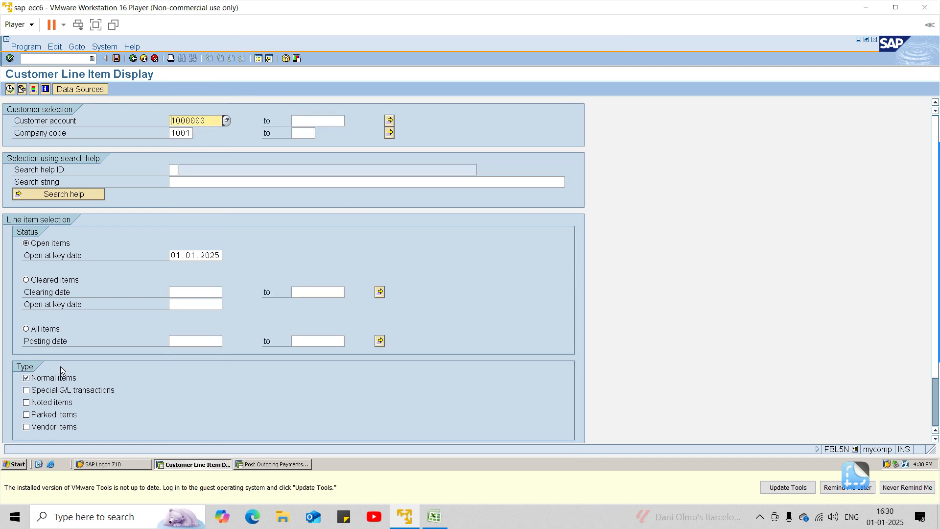
Step: Select all items, include special G/L transactions and display the customer's line items
left_click(52, 328)
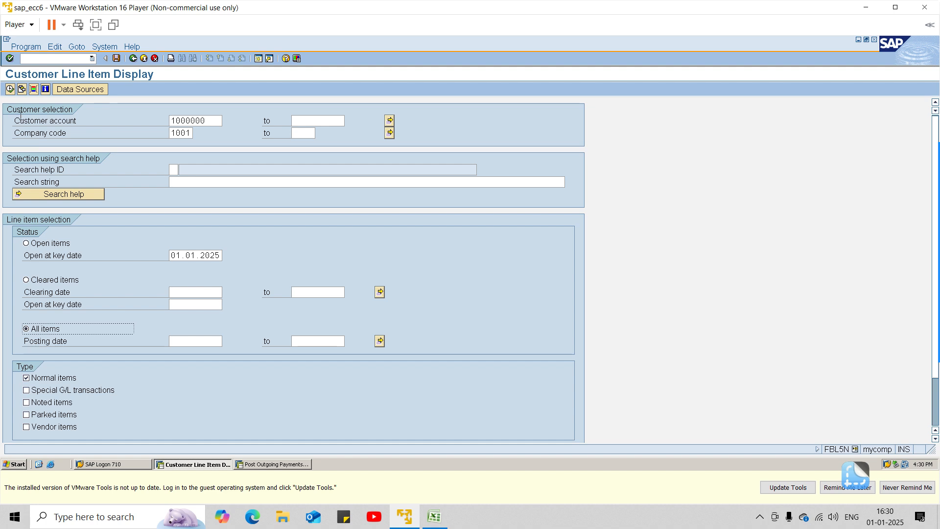
left_click(9, 89)
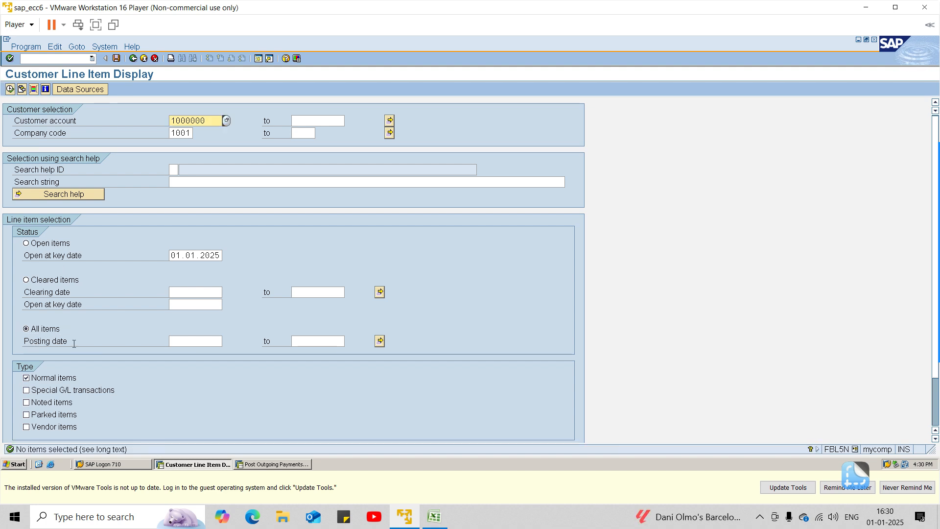
left_click(68, 390)
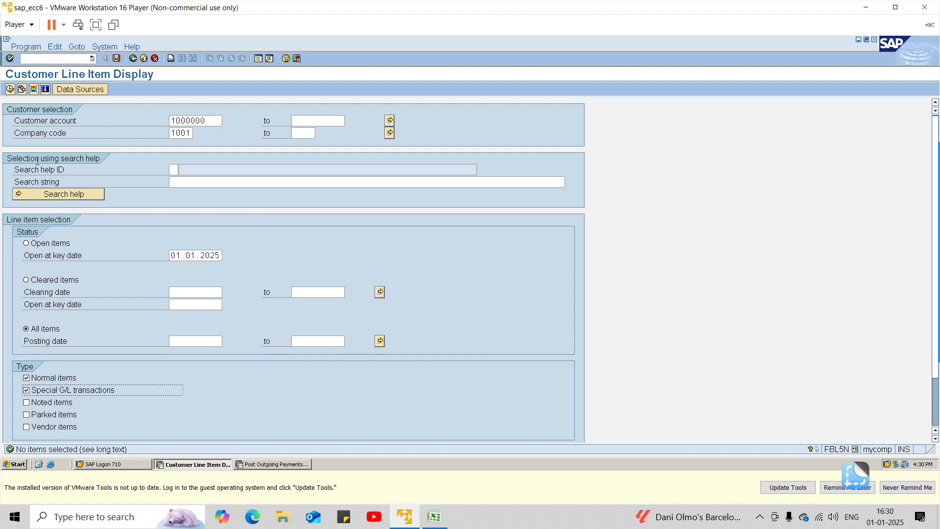
left_click(10, 89)
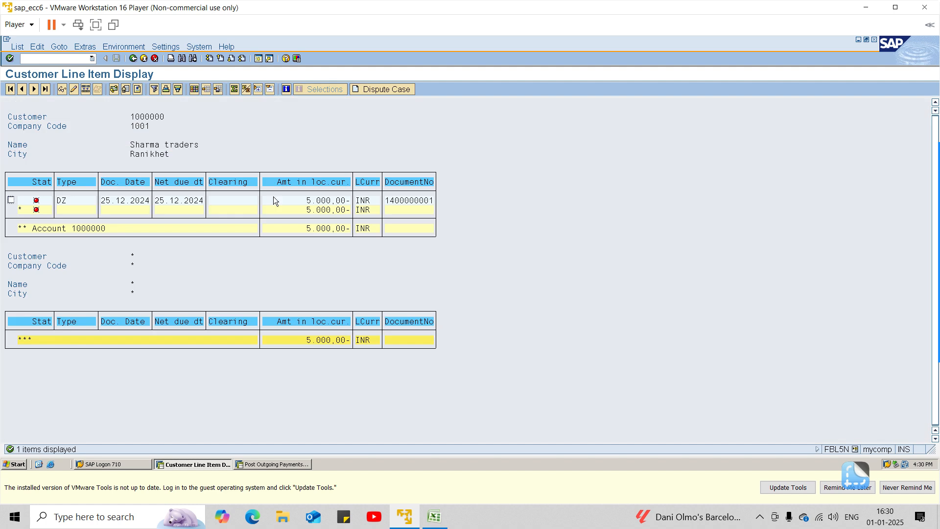
mouse_move(939, 196)
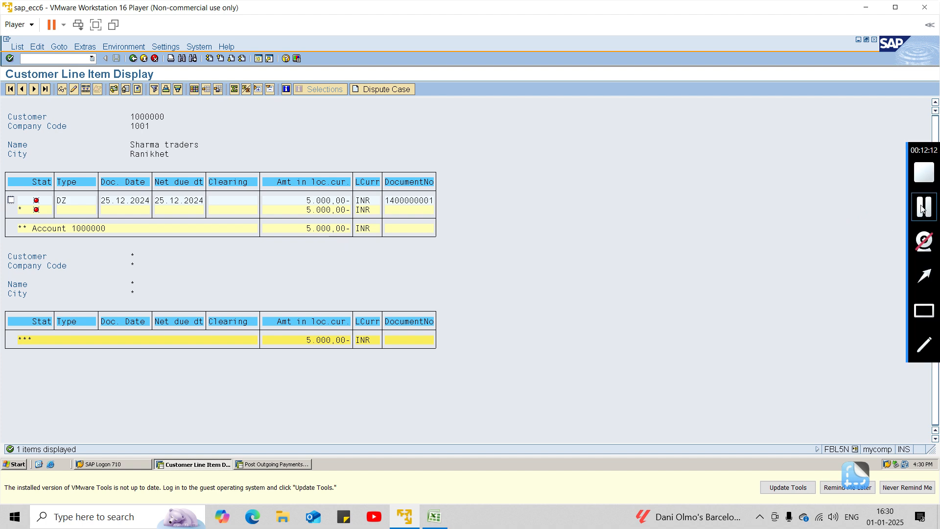
left_click(922, 210)
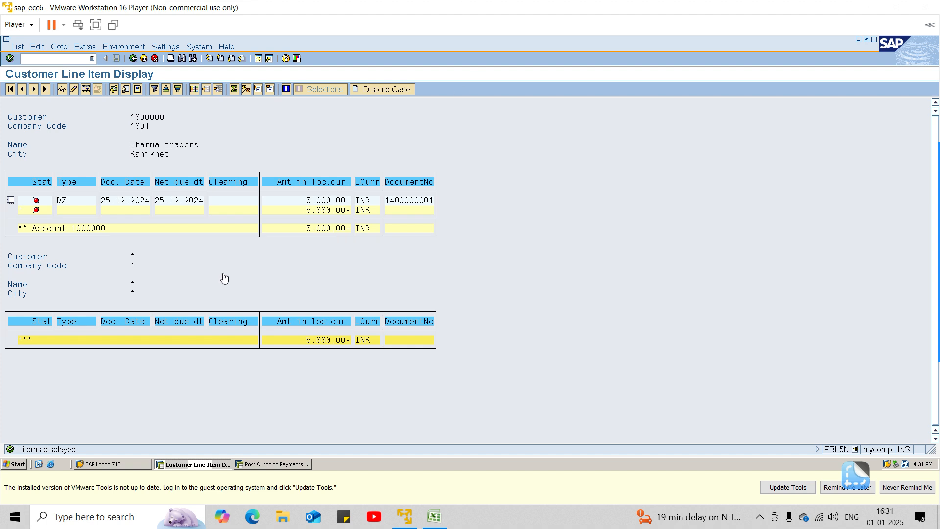
Step: Leave the customer line item display and open FB70 customer invoice entry from the Accounts Receivable document entry functions
left_click(54, 59)
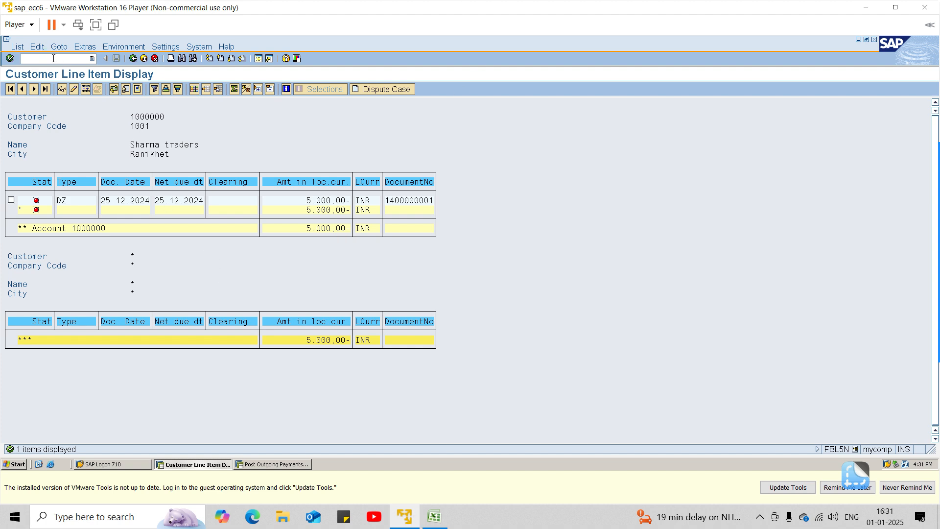
type("/n")
key("Return")
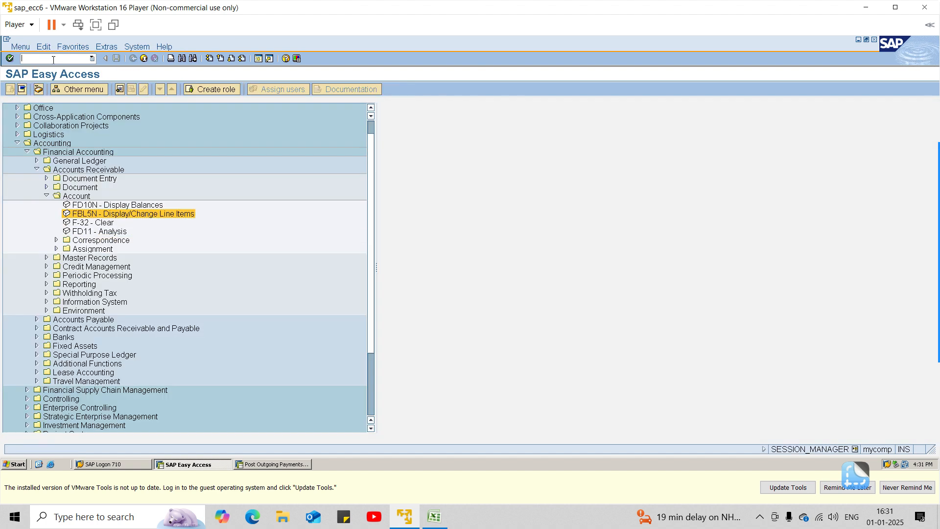
left_click(46, 179)
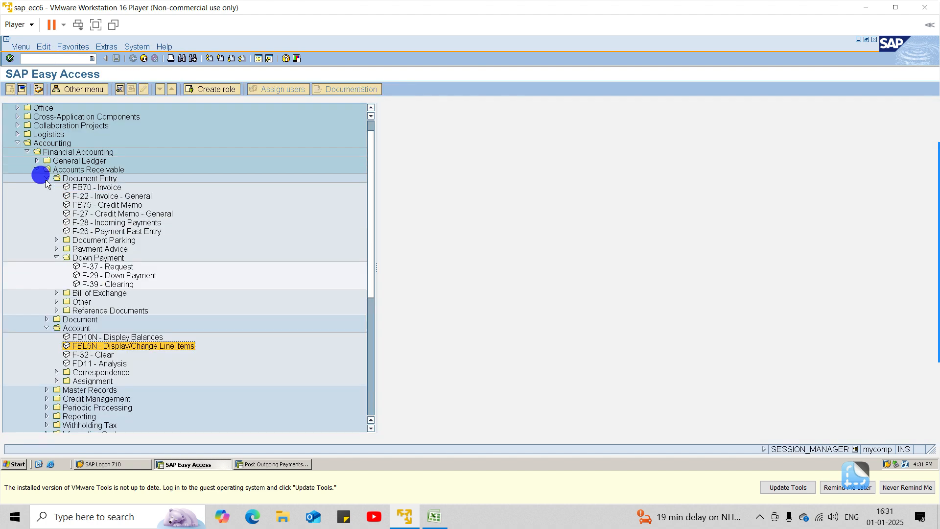
double_click(76, 187)
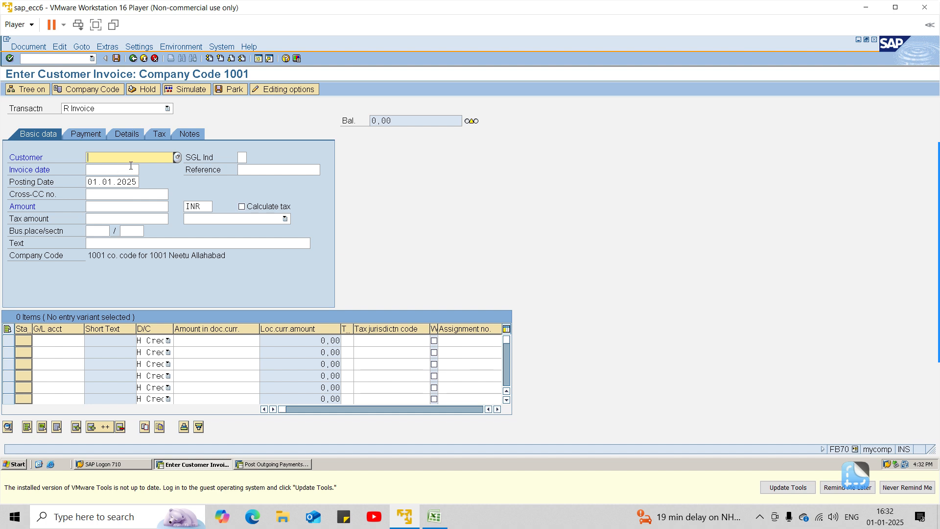
Step: Look up the customers of company code 1001 and choose Sharma Traders for the invoice
left_click(177, 157)
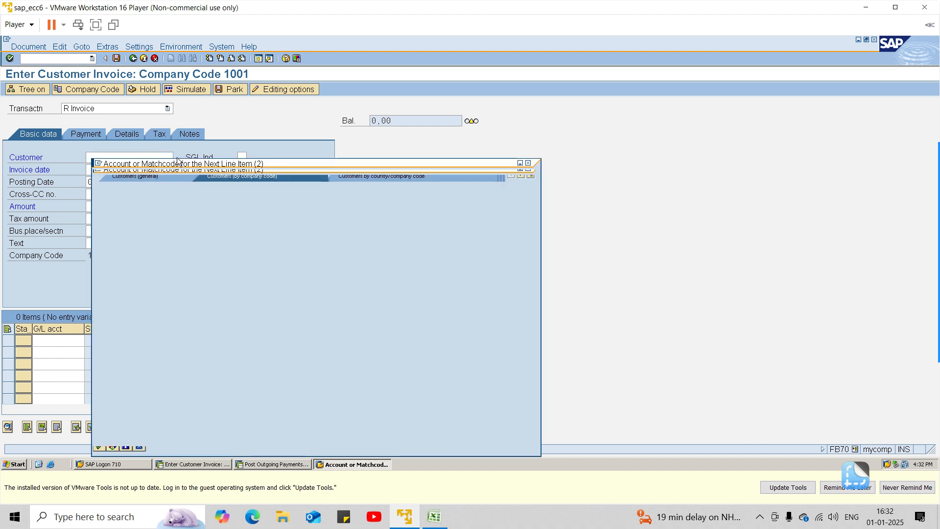
left_click(100, 445)
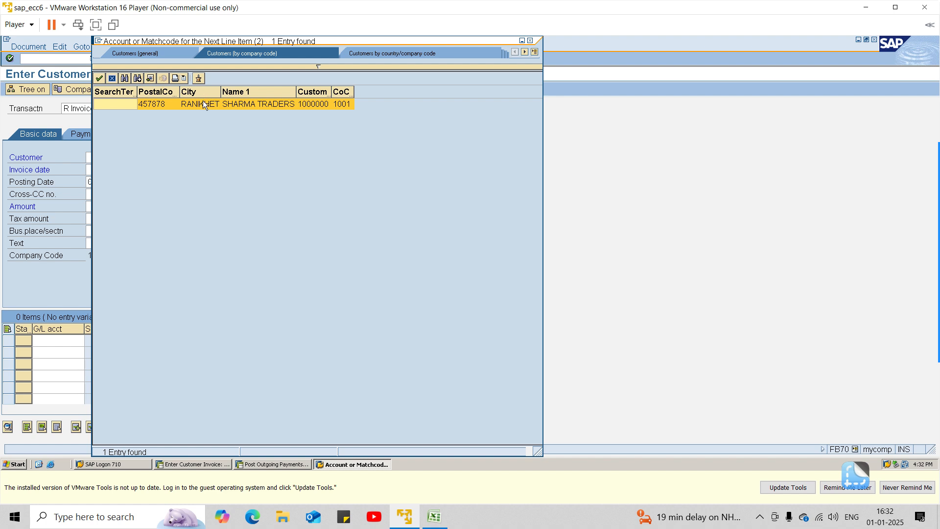
double_click(203, 104)
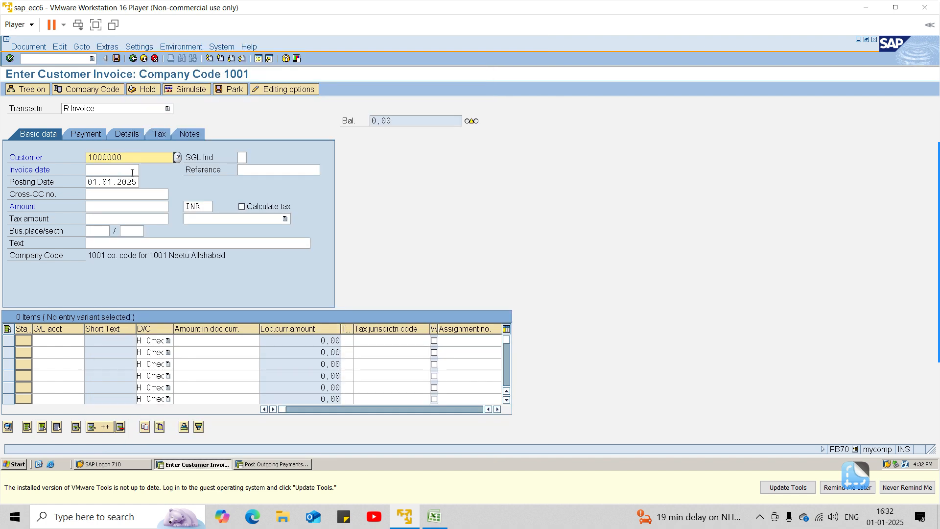
Step: Set the invoice date to 01.01.2025, the amount to 15000 INR and the text to "customer invoice"
left_click(129, 170)
type("0")
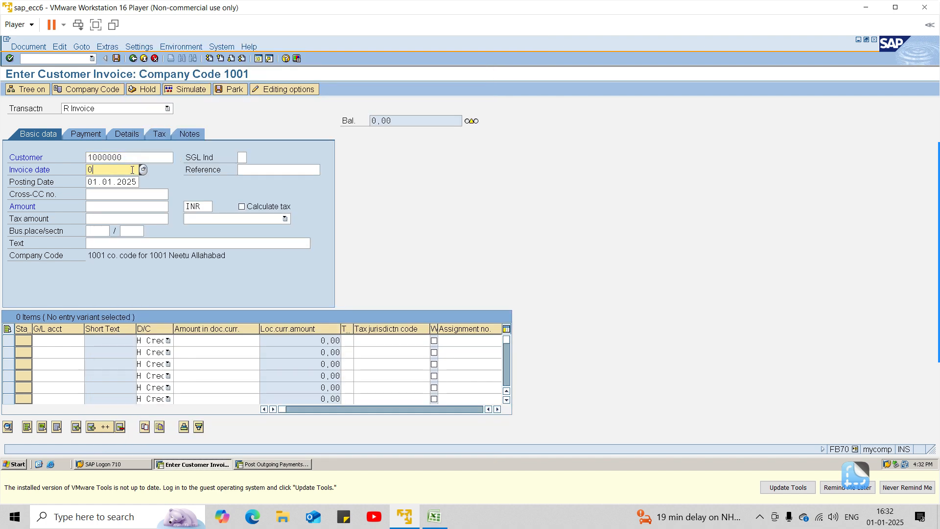
type("1.01.2025")
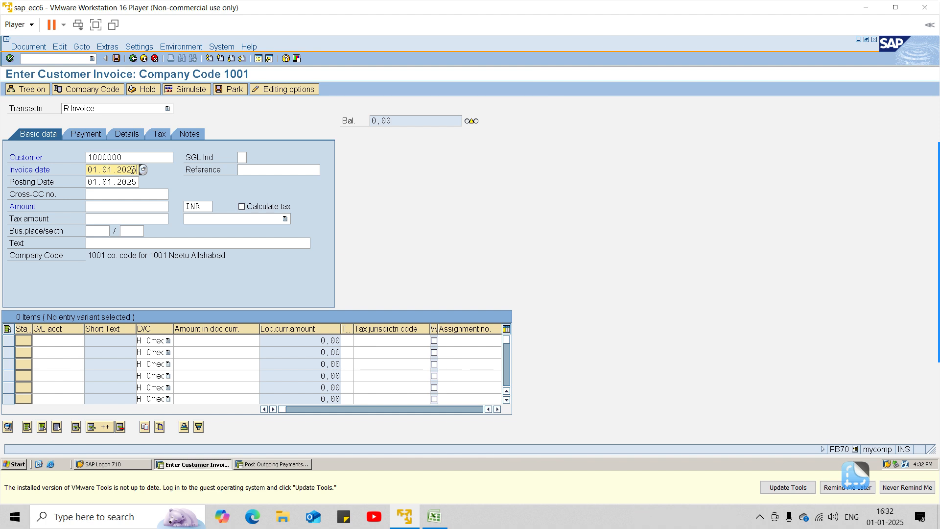
left_click(115, 204)
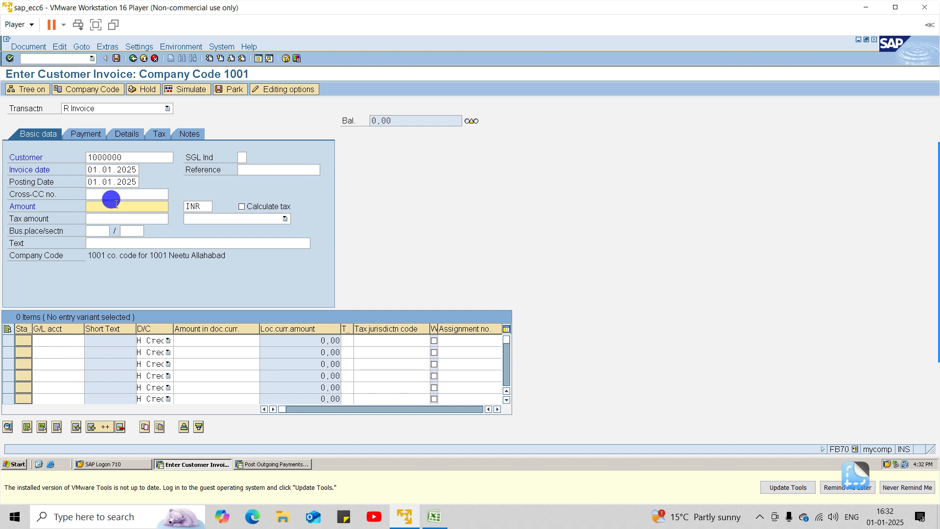
type("15000")
left_click(74, 338)
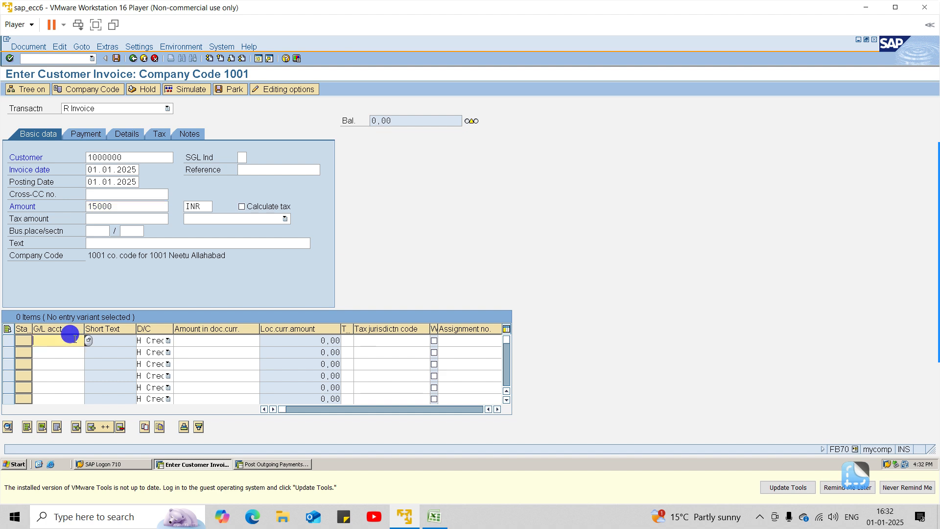
left_click(95, 245)
type("custom")
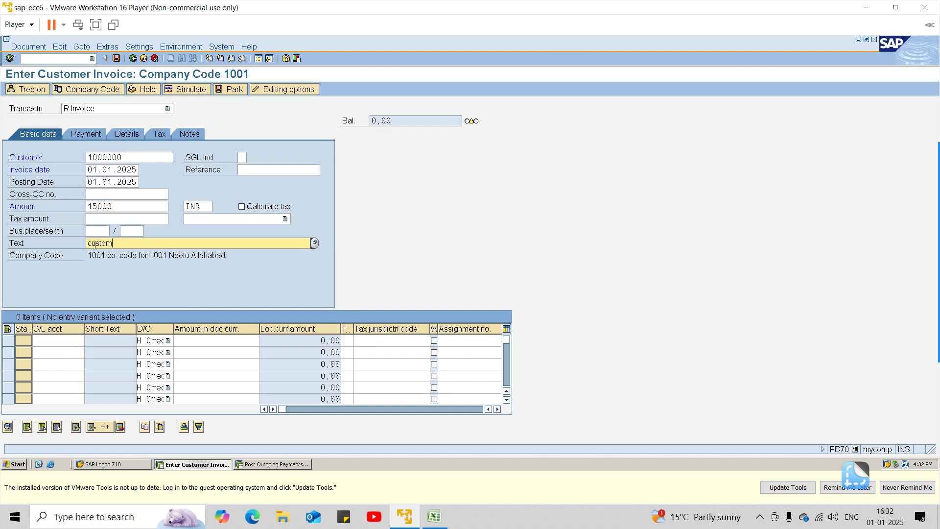
type("er invoice")
Step: Look up the G/L accounts and choose 4000 sales a/c for the first invoice item
left_click(71, 338)
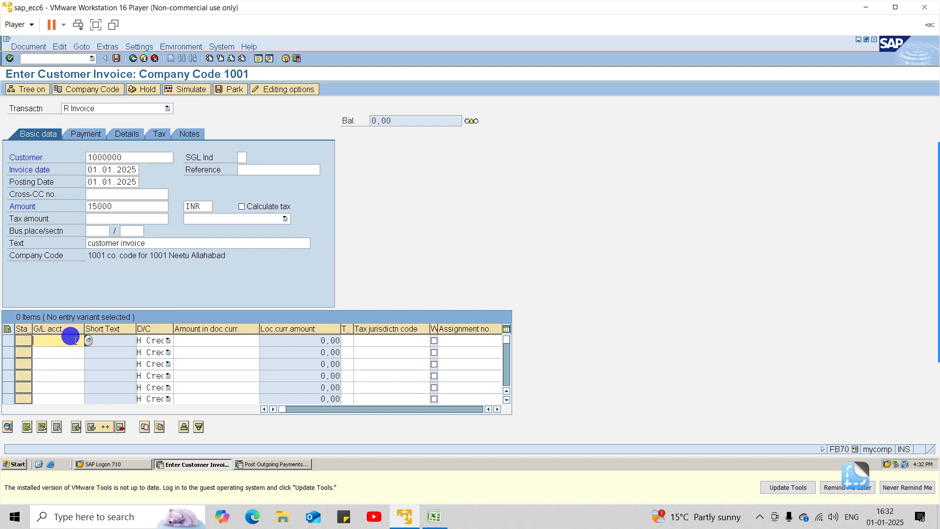
left_click(88, 340)
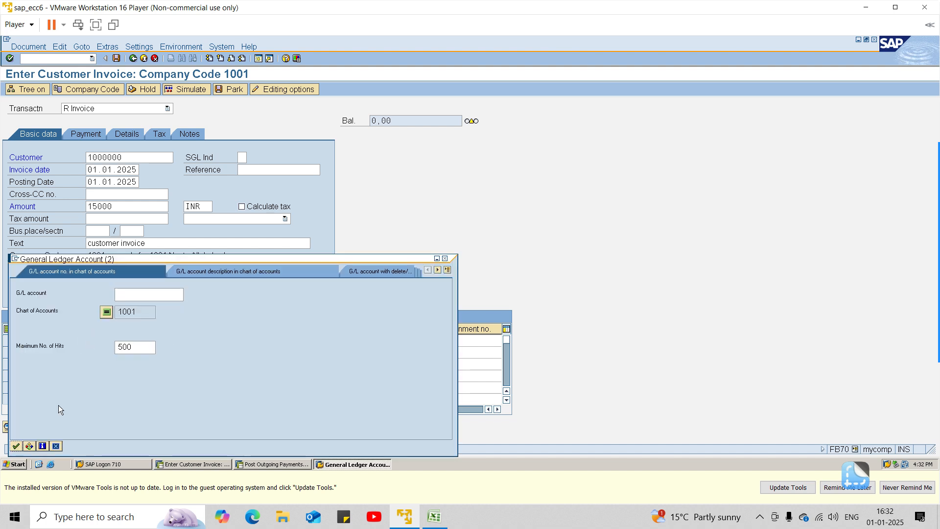
left_click(25, 446)
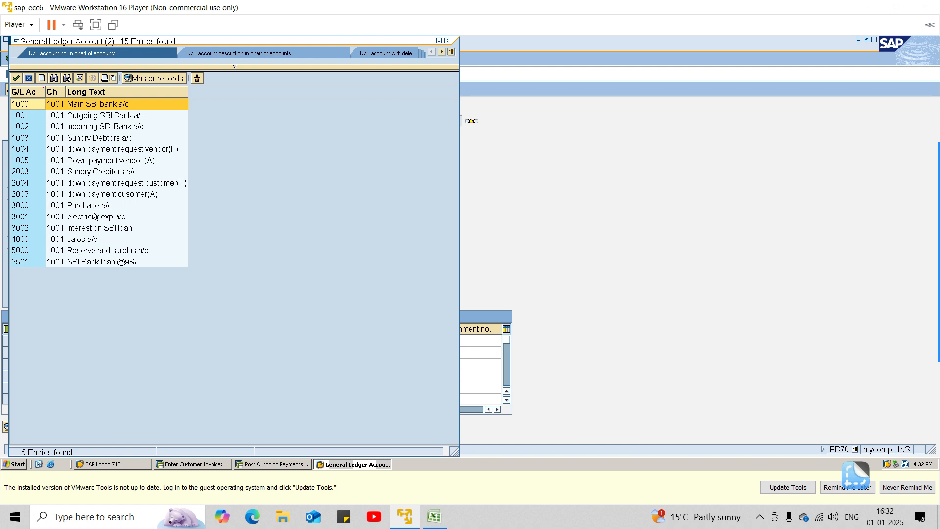
double_click(91, 239)
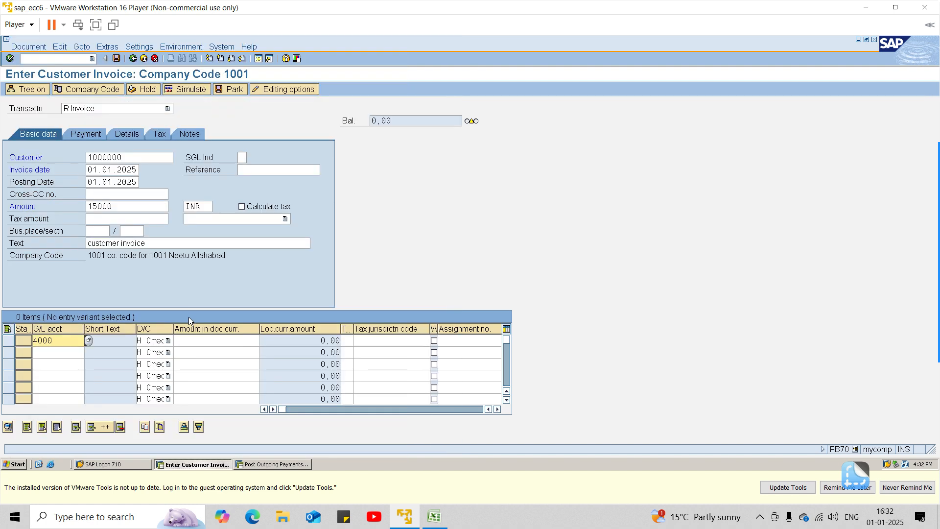
Step: Carry the header amount and text into the sales item using * for the amount and + for the text
left_click(183, 342)
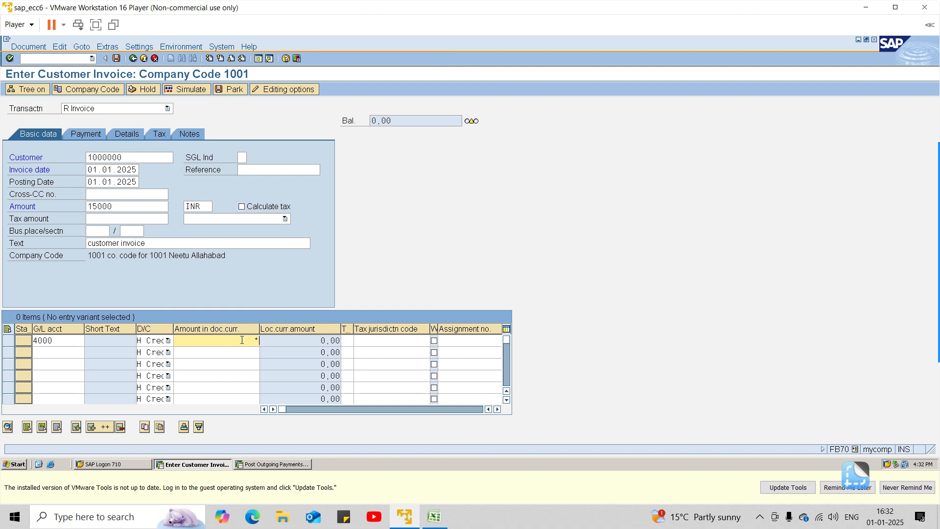
key("Tab")
key("Tab")
key("Tab")
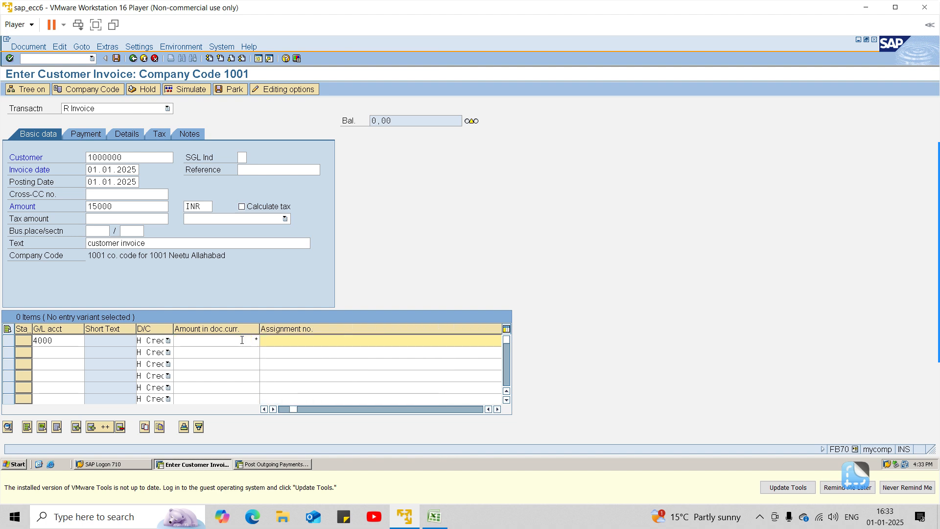
key("Tab")
key("Tab")
key("Tab")
key("shift+Tab")
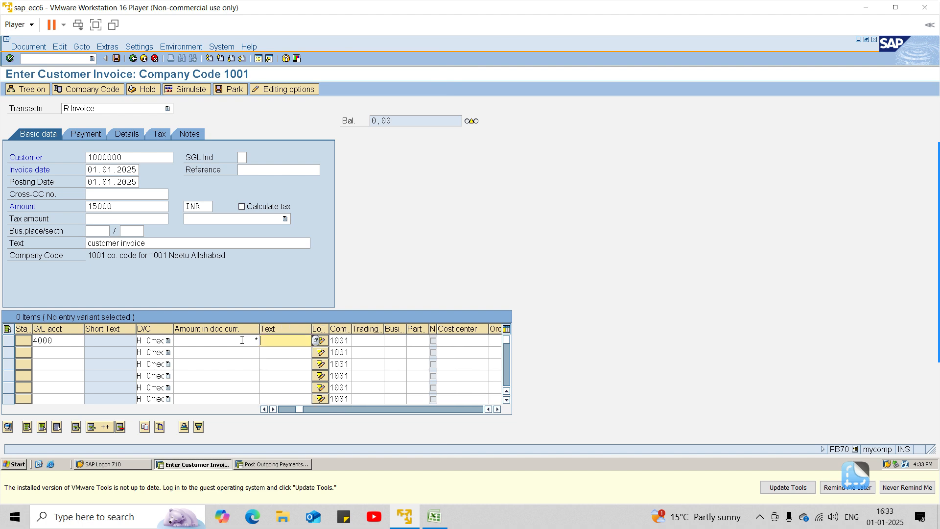
Step: Validate the invoice entries, acknowledge the down payment information and post the customer invoice
key("Return")
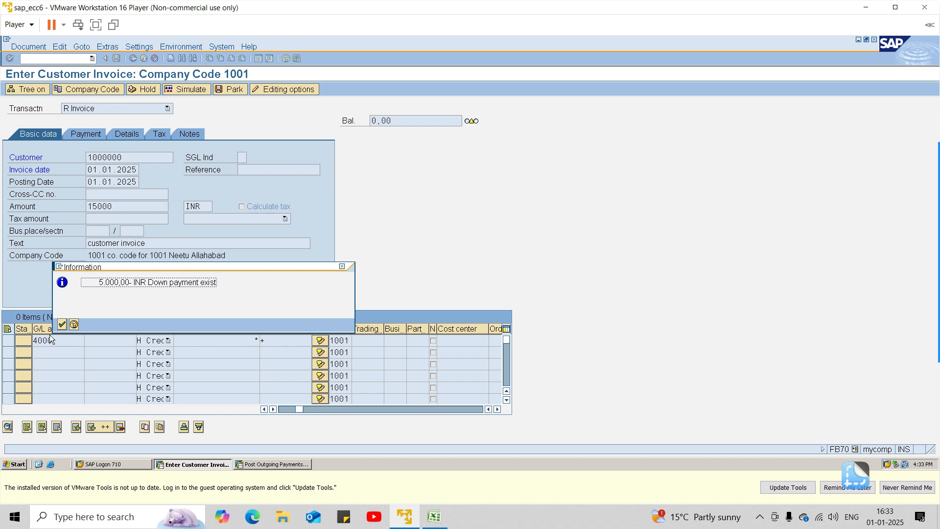
left_click(61, 324)
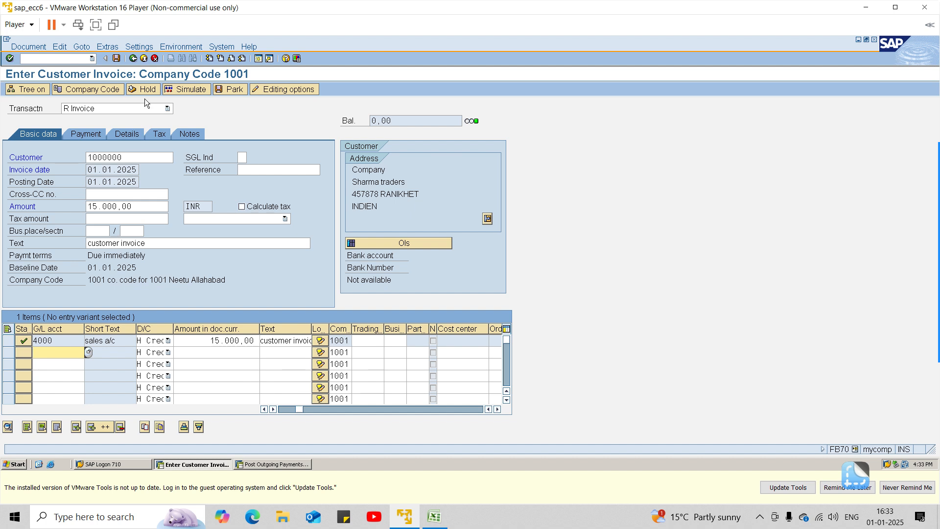
left_click(116, 58)
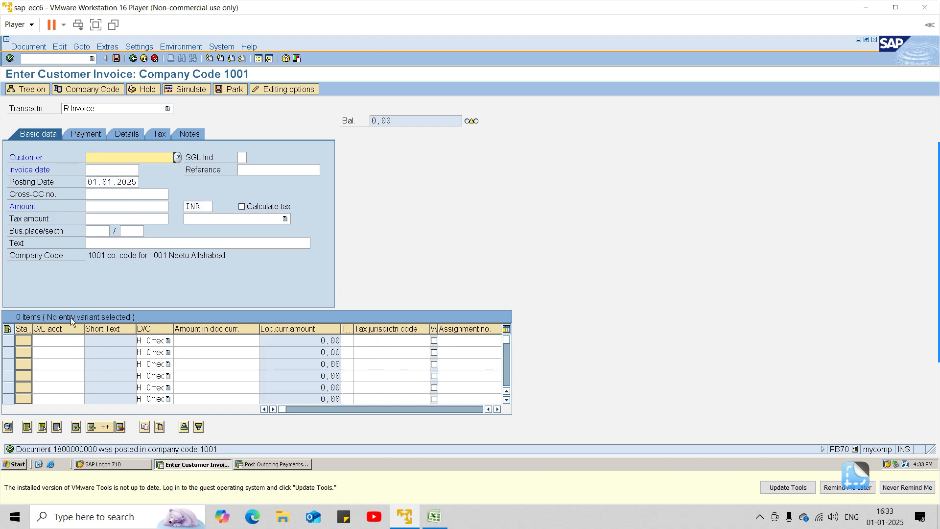
Step: Go to FBL5N and display all line items of the customer in company code 1001
left_click(59, 57)
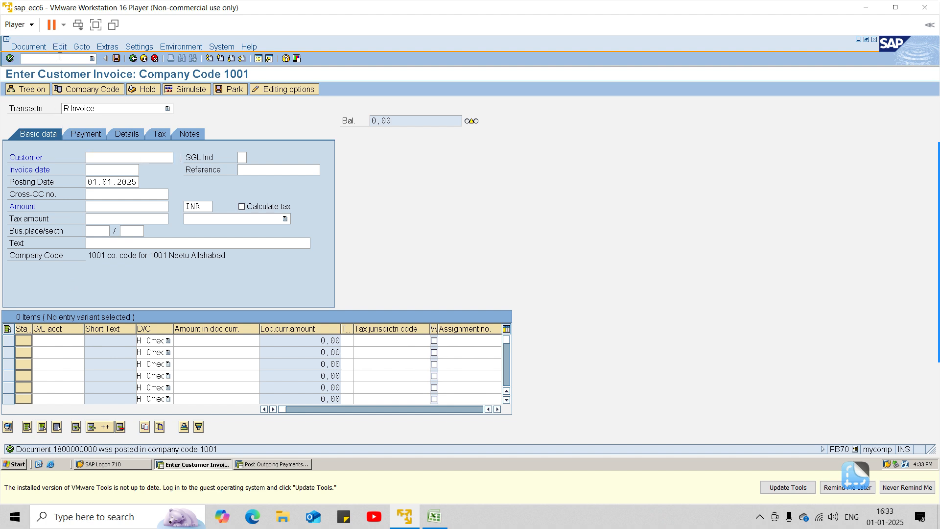
type("/nfbl5")
key("Return")
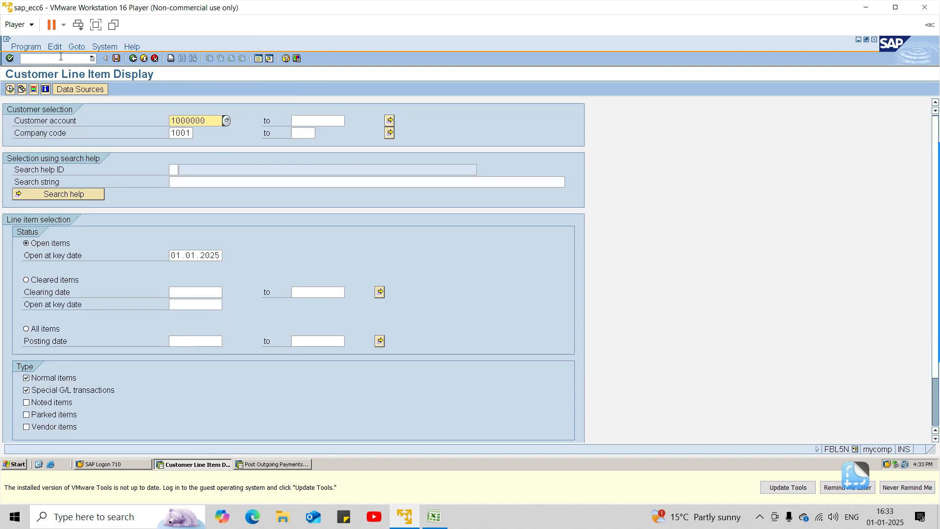
left_click(44, 327)
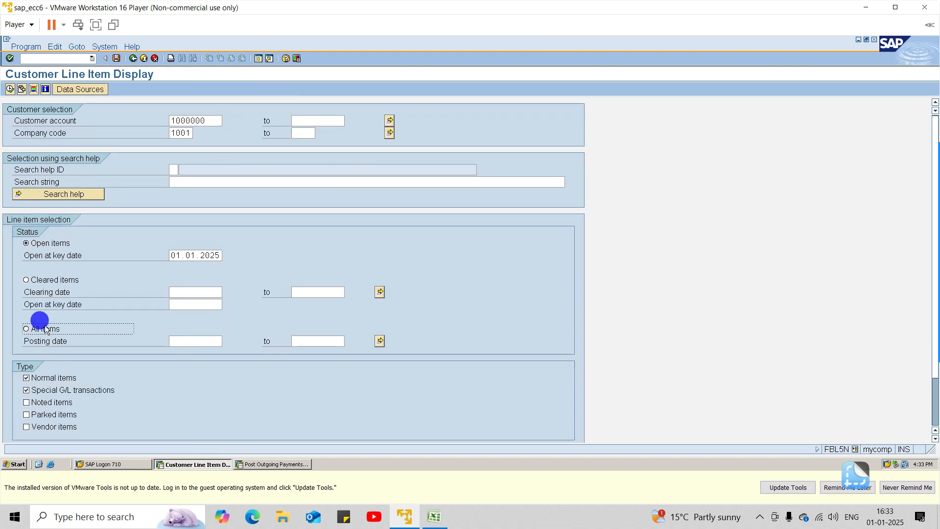
left_click(10, 89)
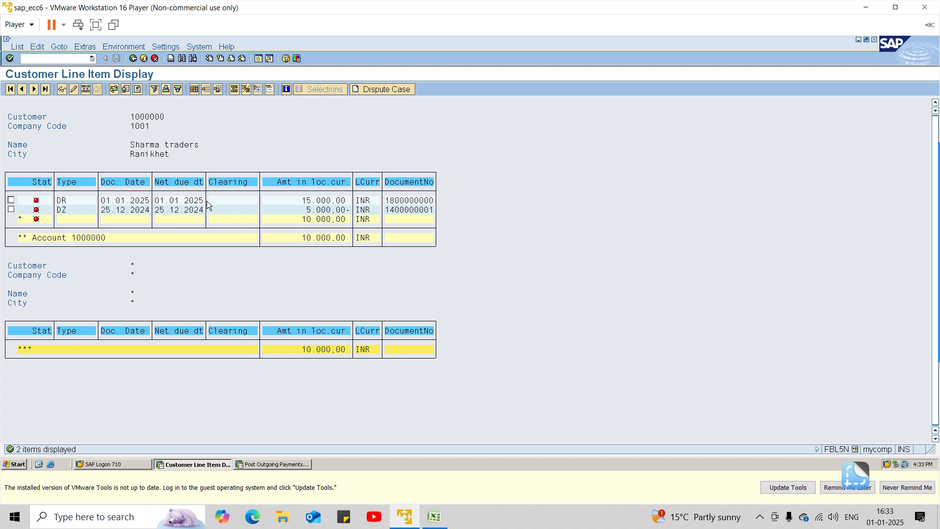
Step: Return from the line item list to SAP Easy Access and open F-39 customer down payment clearing
left_click(71, 199)
left_click(132, 58)
left_click(132, 58)
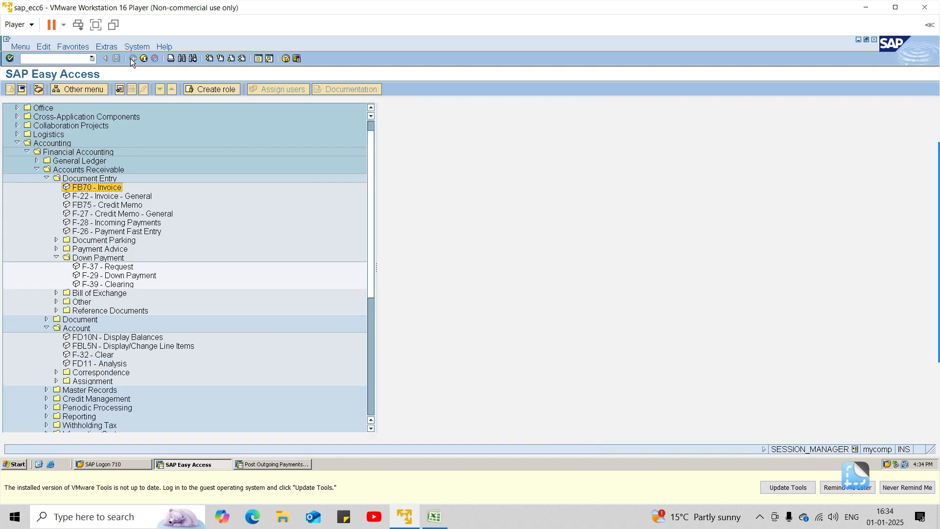
left_click(89, 285)
double_click(89, 285)
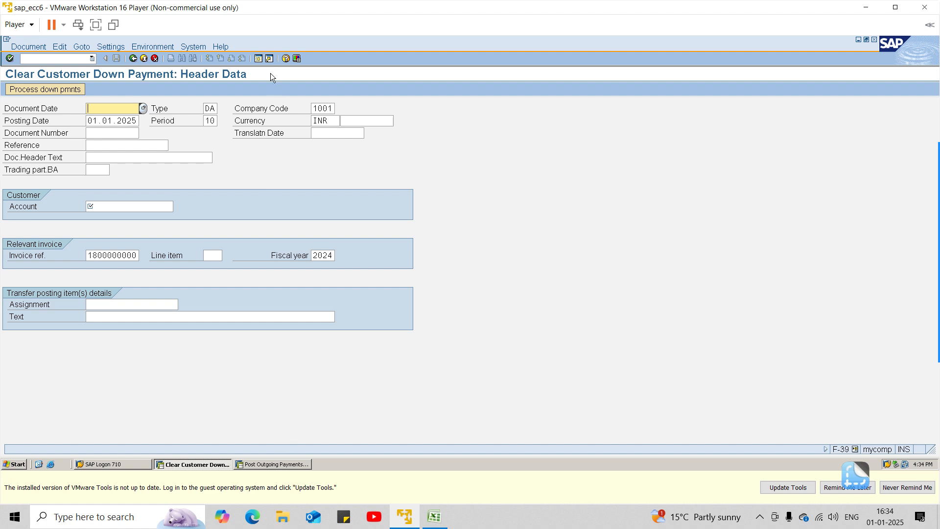
Step: Create a second SAP session and start the FBL5N customer line item display in it
left_click(258, 63)
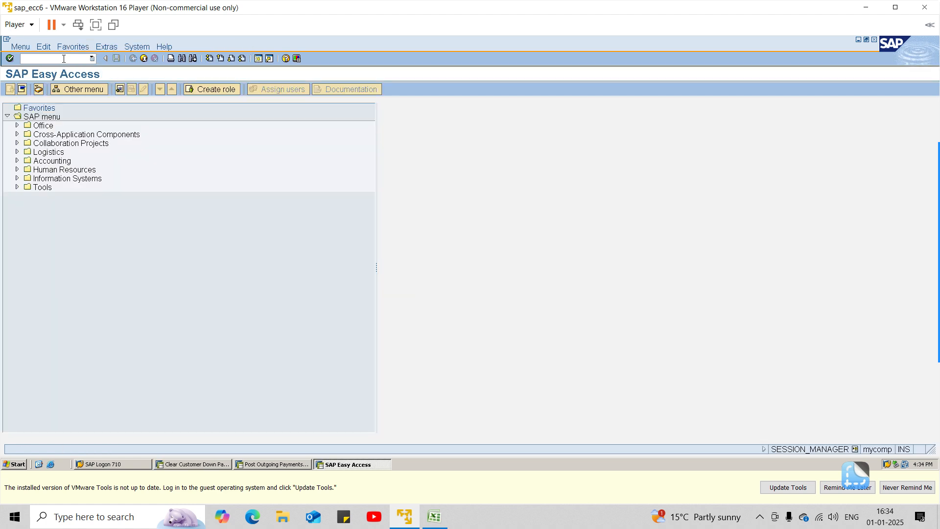
left_click(63, 58)
type("fbl5n")
key("Return")
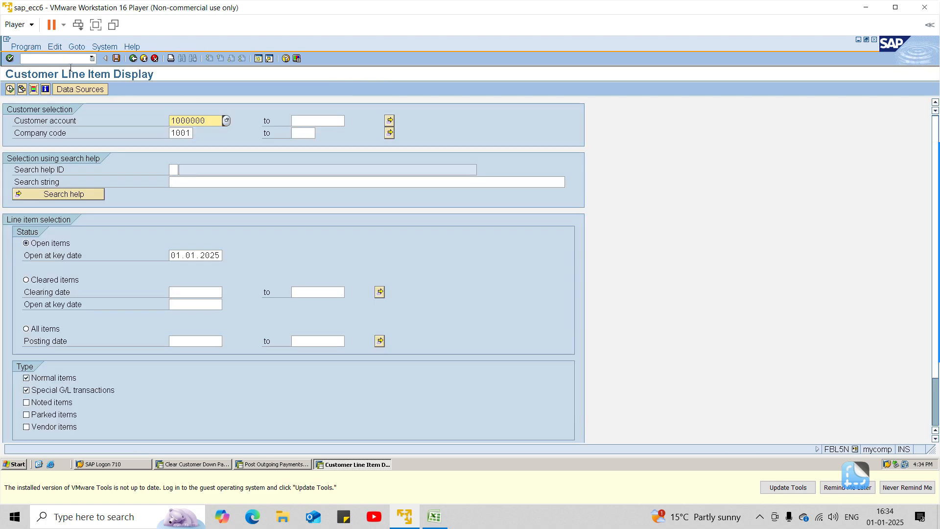
Step: Display all of the customer's line items and open the DZ down payment document to check its details
left_click(49, 327)
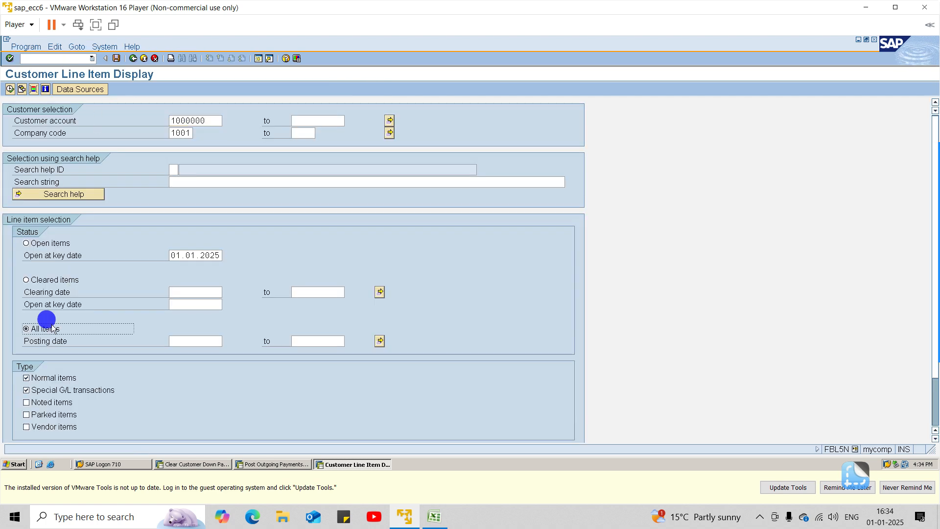
left_click(9, 89)
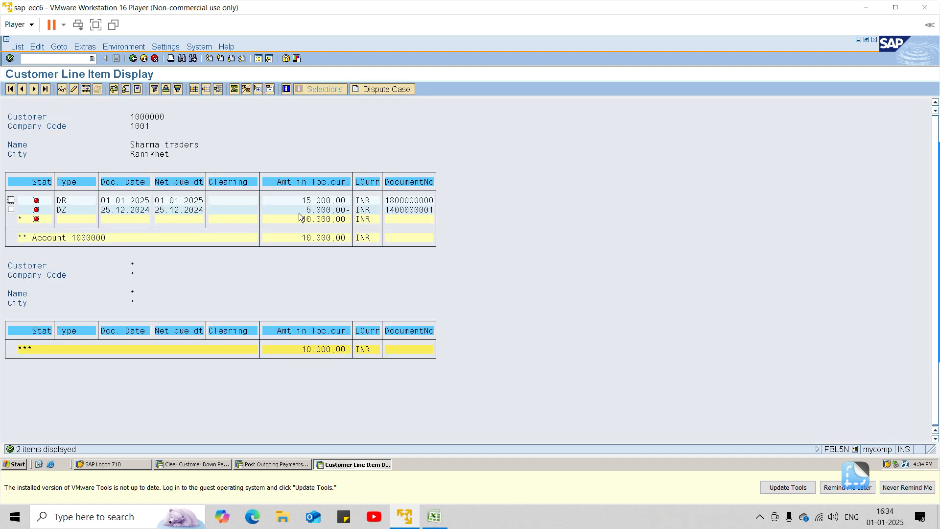
double_click(404, 210)
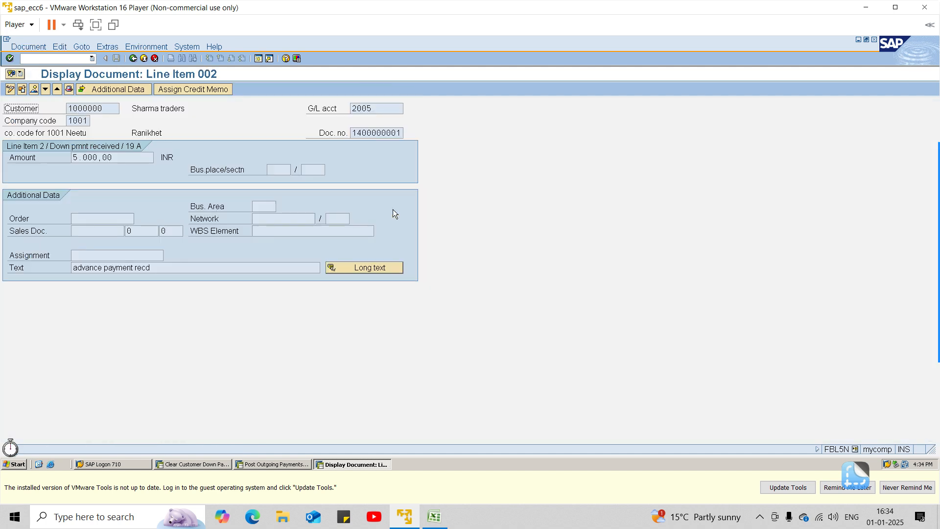
Step: Switch back to the F-39 down payment clearing session and set the document date to 01.1.2025
double_click(399, 133)
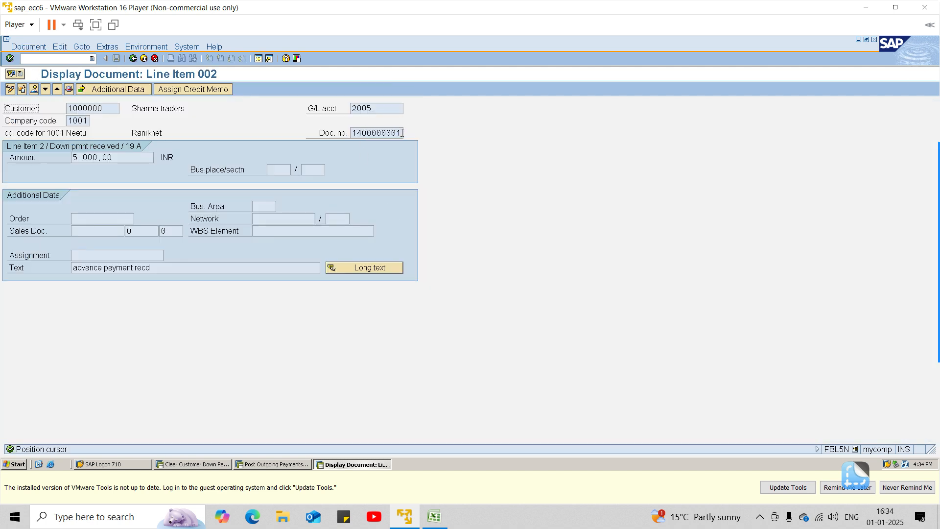
left_click_drag(399, 131, 352, 130)
key("alt+Tab")
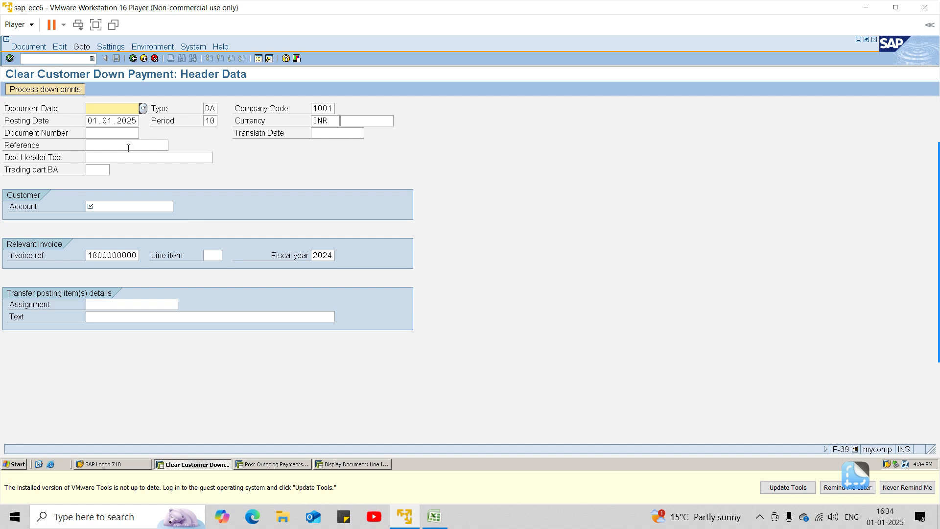
type("01.1.2025")
key("Tab")
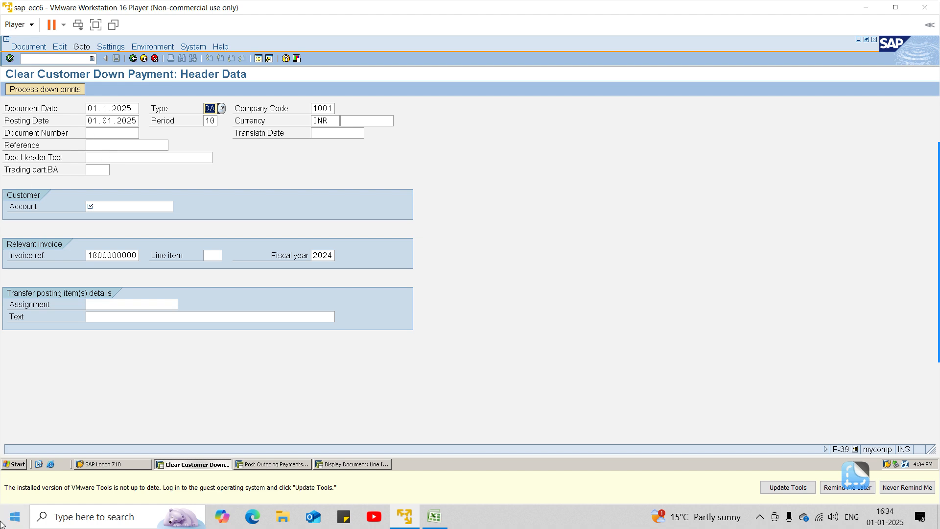
Step: Look up the customers of company code 1001 and choose Sharma Traders as the customer account for the clearing
left_click(135, 206)
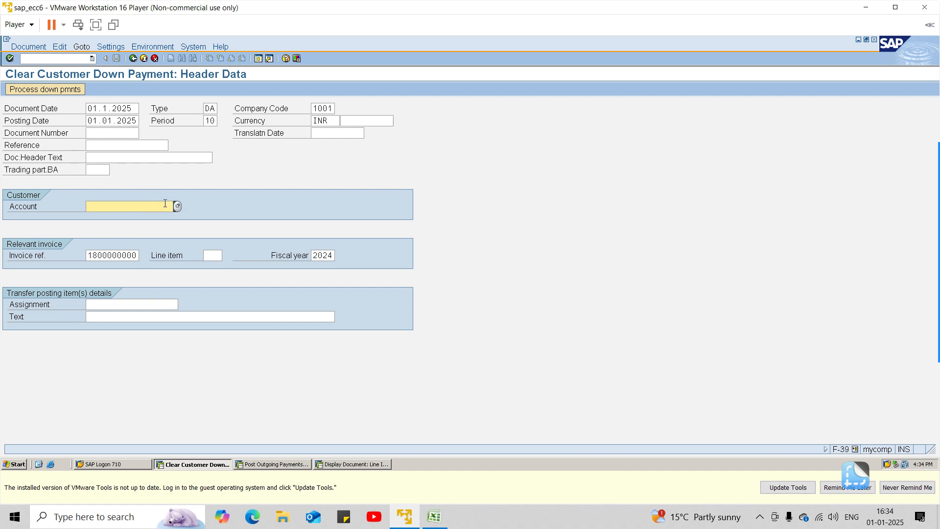
left_click(177, 207)
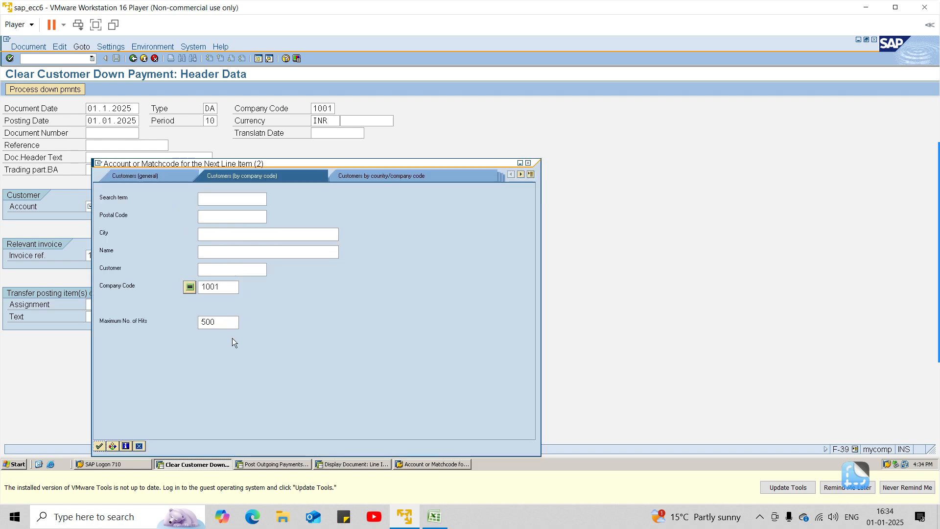
left_click(99, 447)
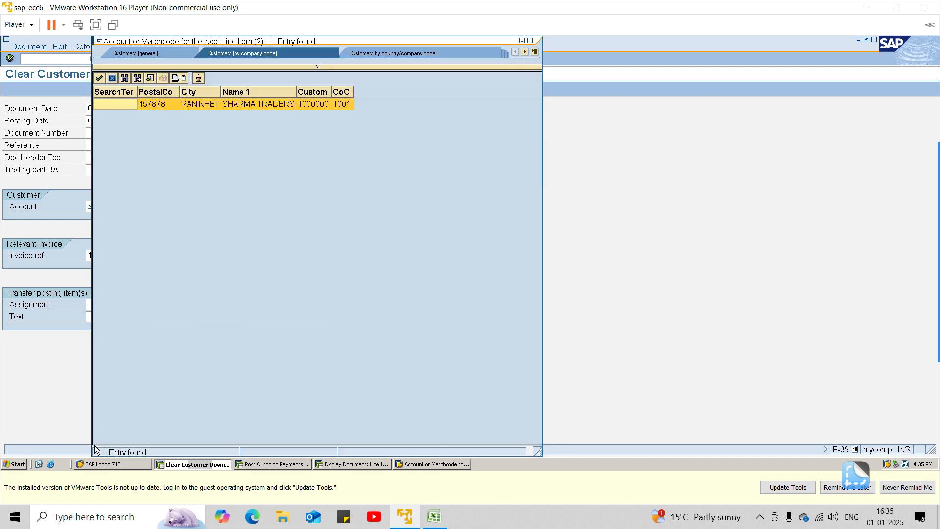
left_click(190, 105)
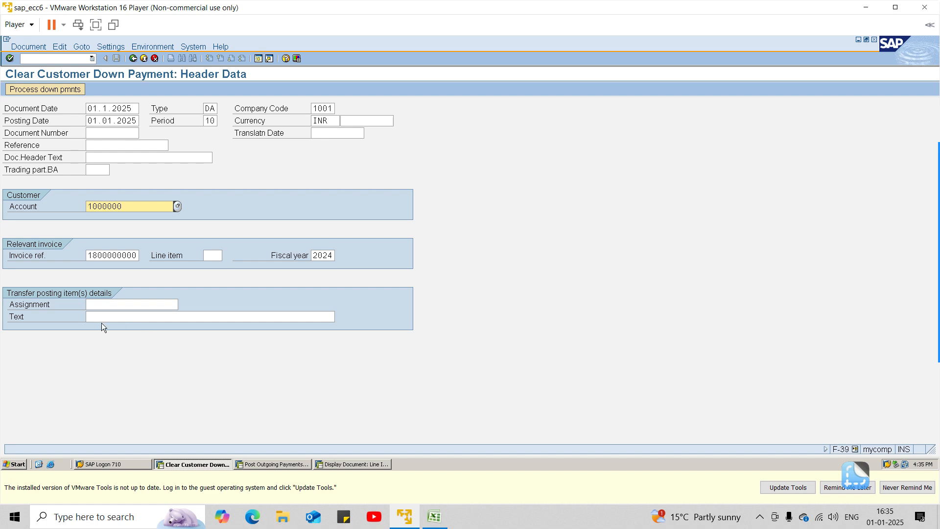
Step: Set the transfer posting text to "advance payment clearing"
left_click(132, 315)
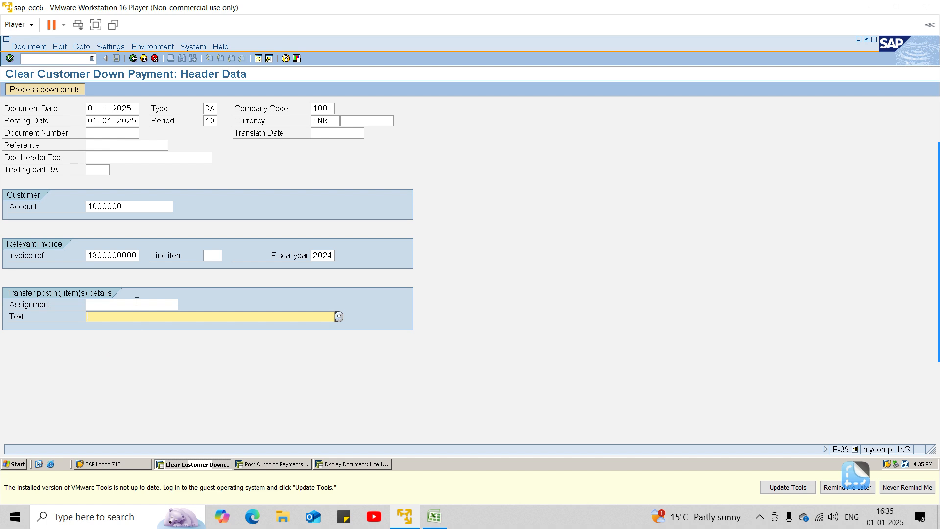
type("adva")
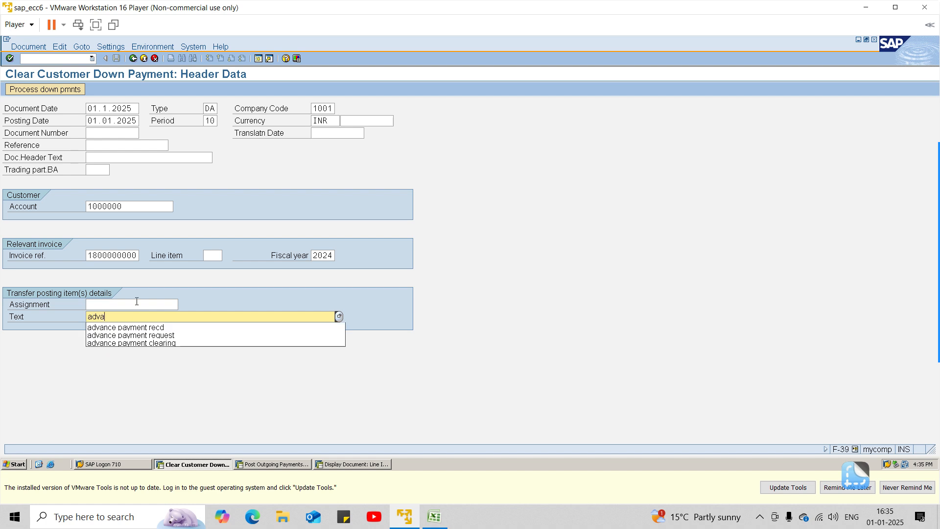
key("Down")
key("Down")
key("Down")
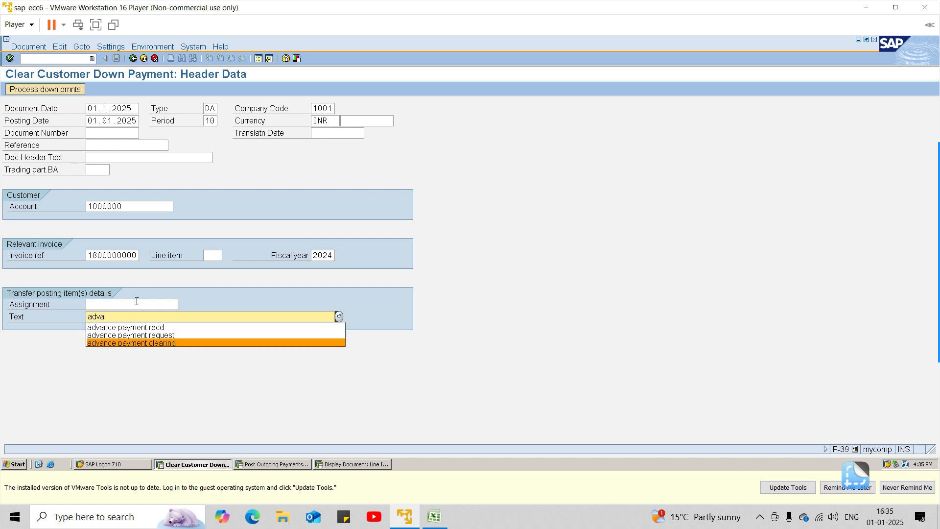
key("Return")
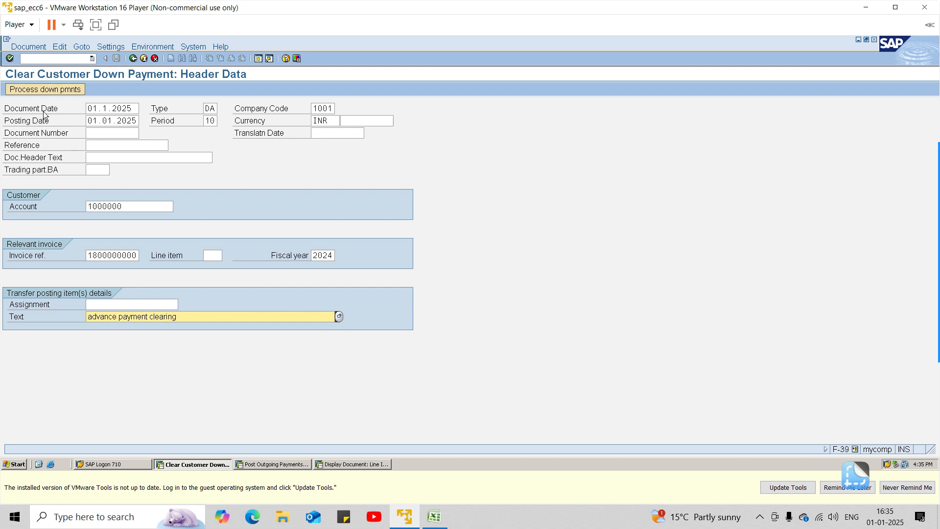
Step: Process the customer's down payments, select the 5.000,00 INR down payment and post the clearing document
left_click(57, 89)
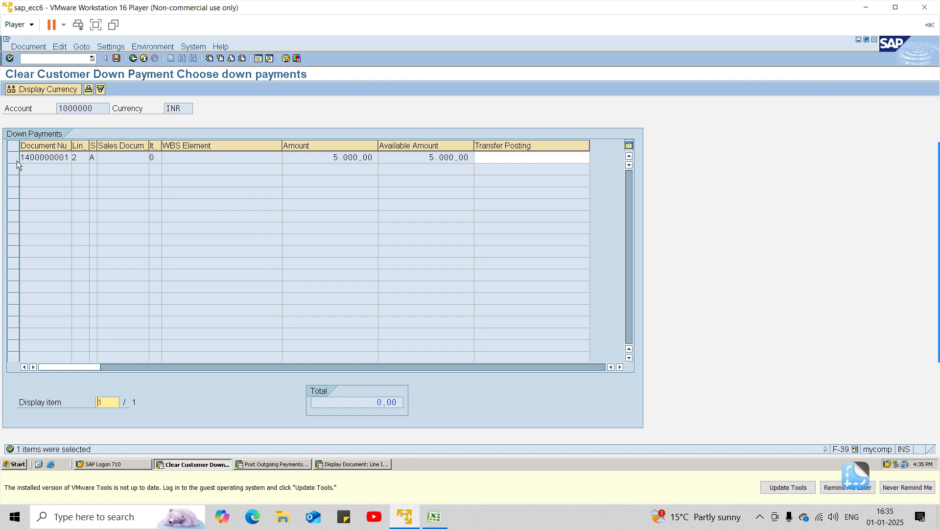
left_click(13, 157)
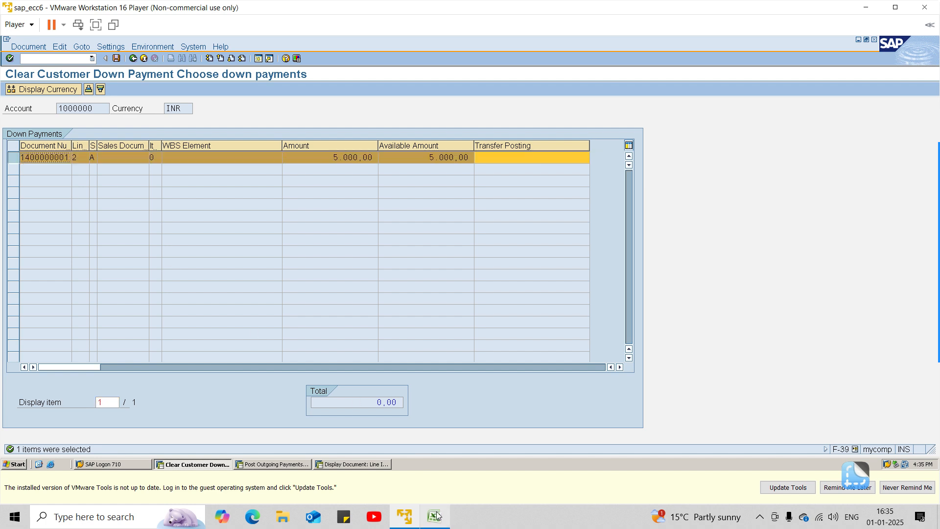
left_click(359, 465)
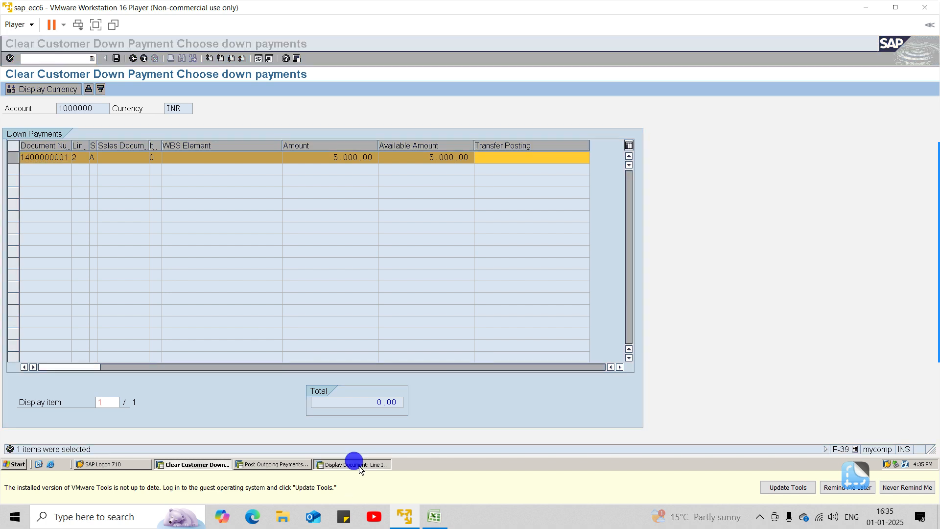
key("alt+Tab")
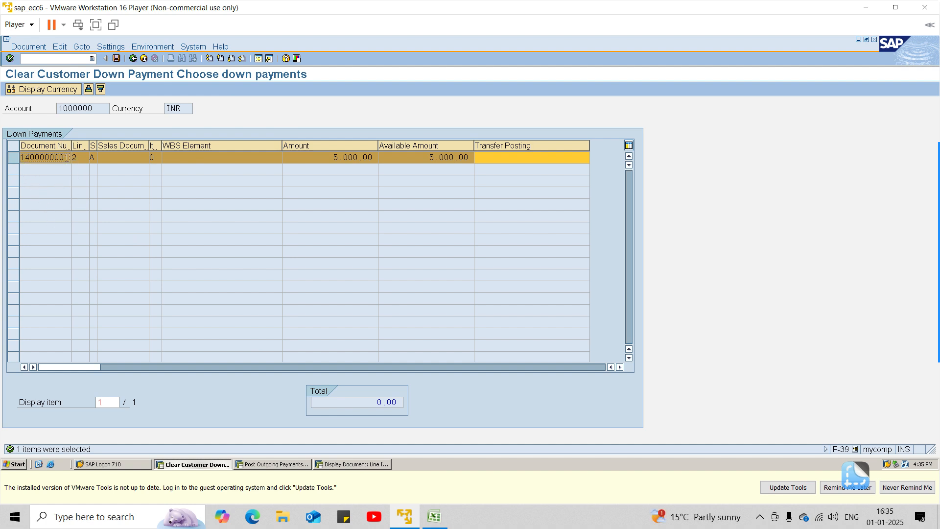
left_click(113, 58)
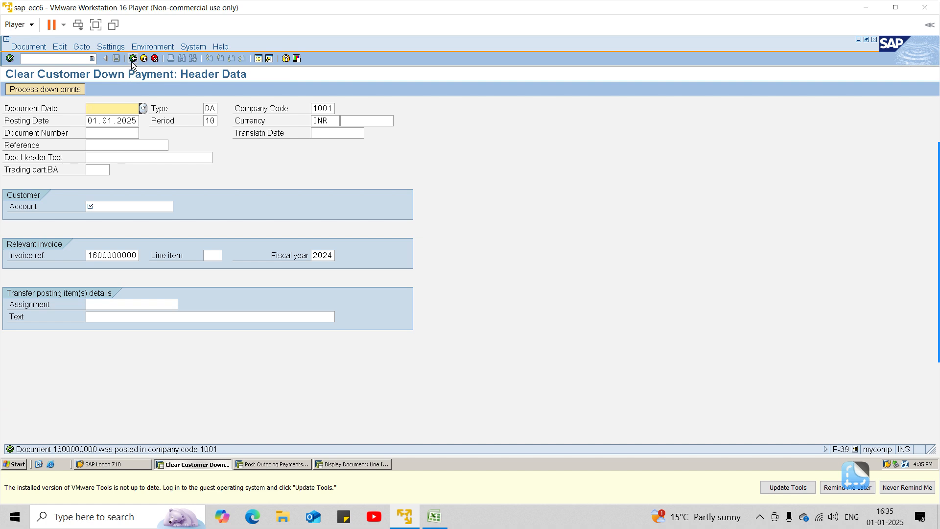
Step: Return to the FBL5N line item list in the other session and refresh it to check the customer's items
left_click(336, 464)
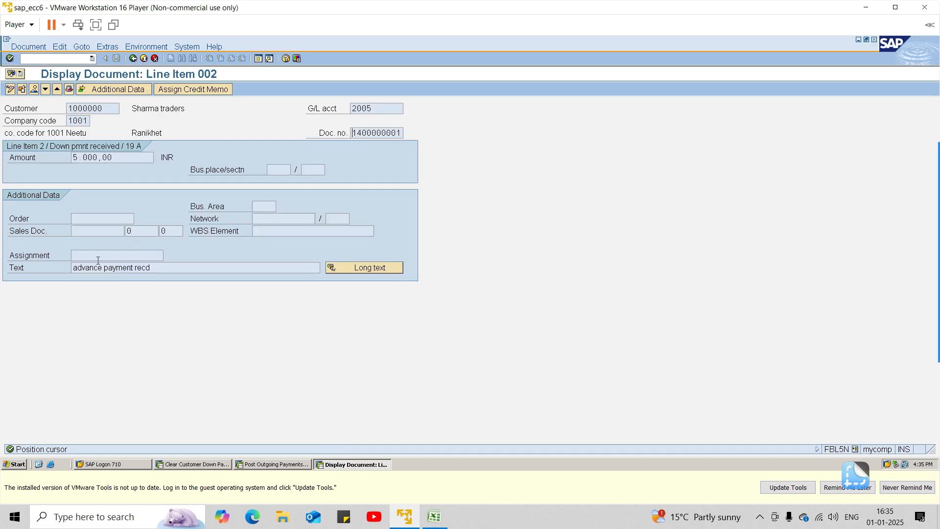
left_click(132, 59)
left_click(20, 46)
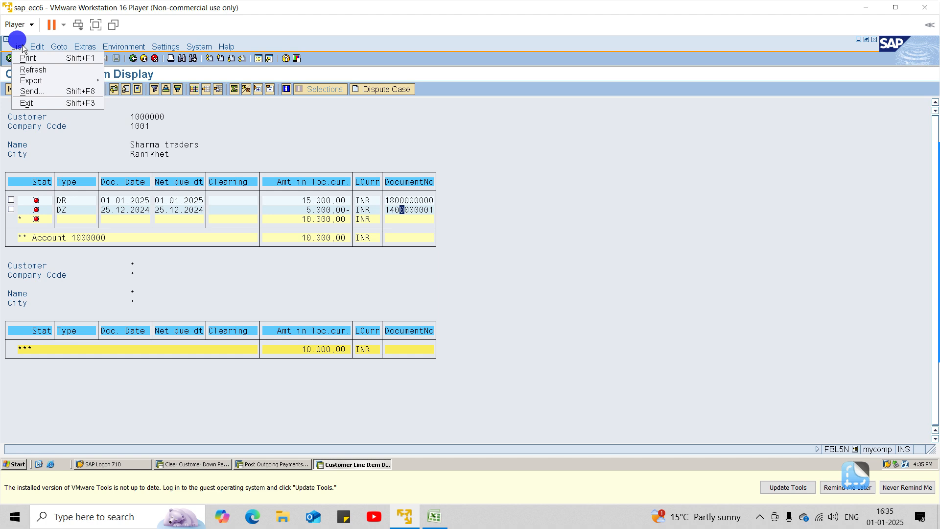
left_click(35, 69)
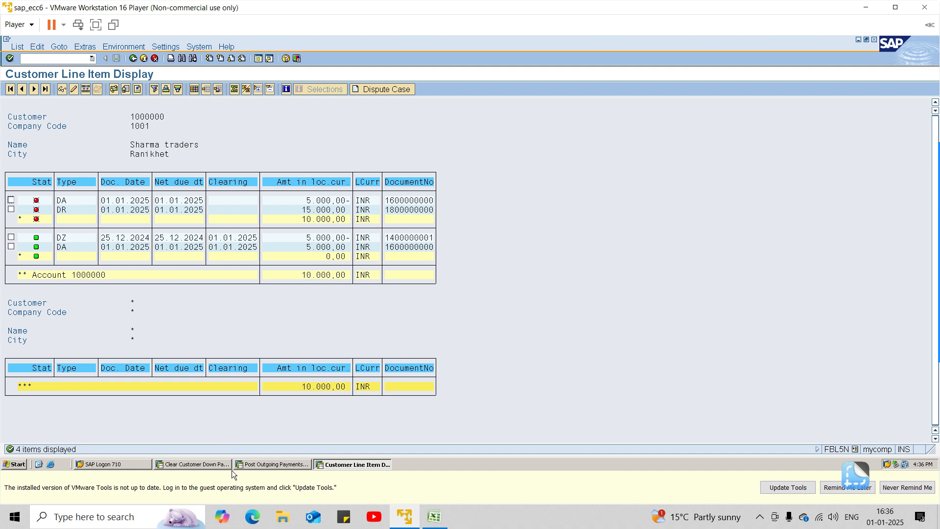
Step: Go back to the F-39 session and exit to SAP Easy Access, discarding the empty entry screen
left_click(208, 463)
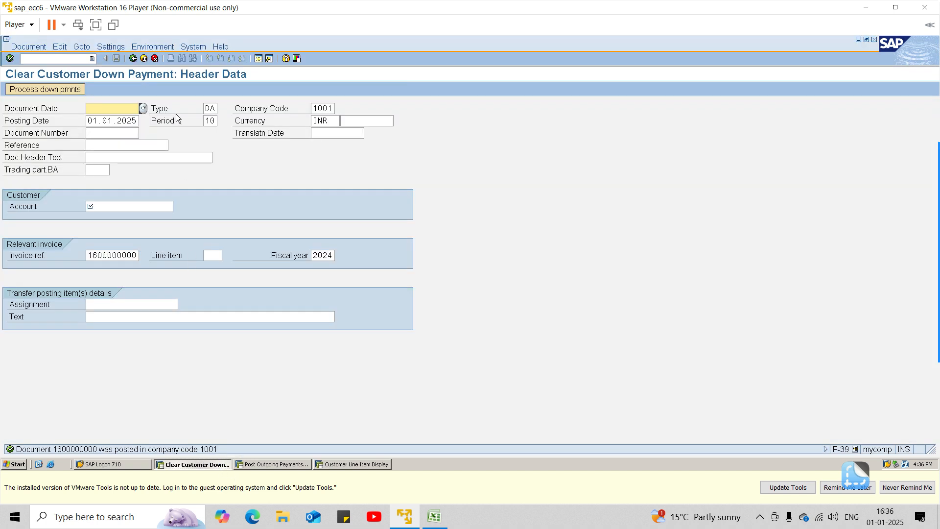
left_click(134, 58)
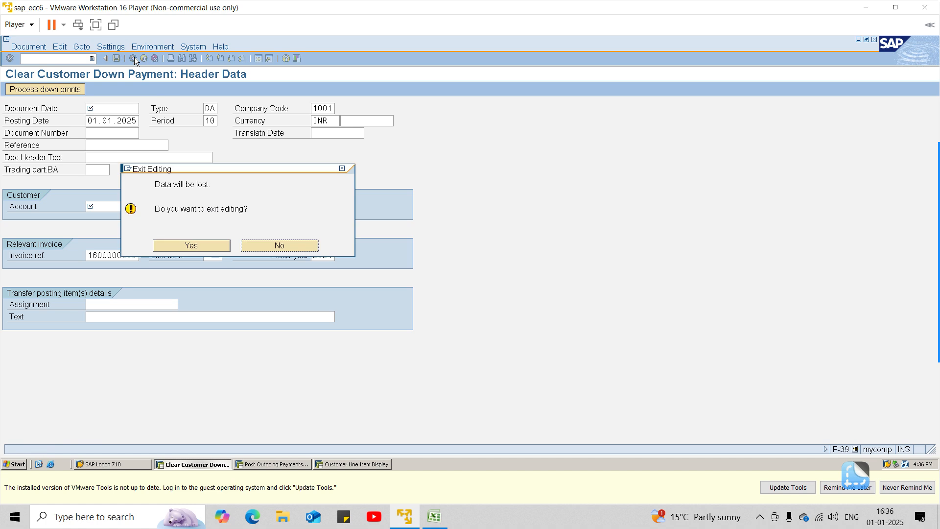
left_click(222, 247)
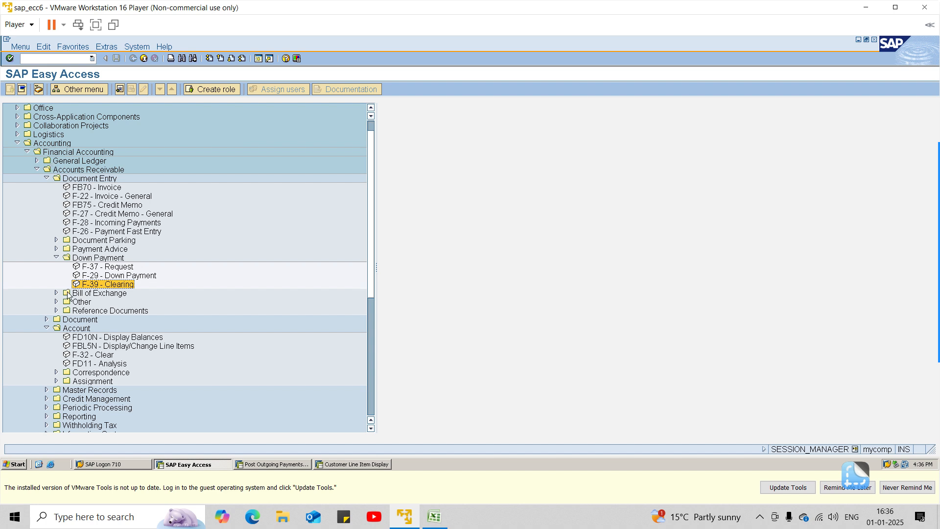
Step: Collapse the Down Payment and Account folders and open F-28 Incoming Payments under Accounts Receivable document entry
left_click(55, 249)
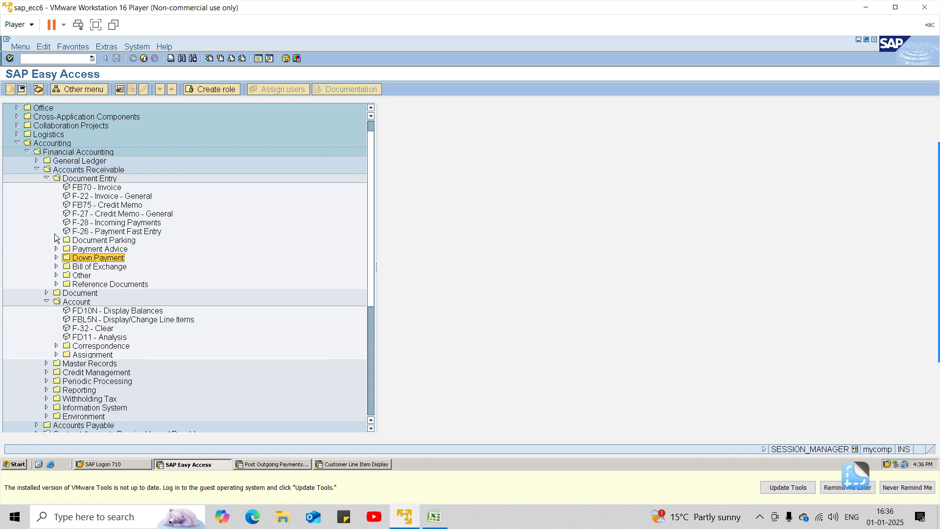
left_click(47, 301)
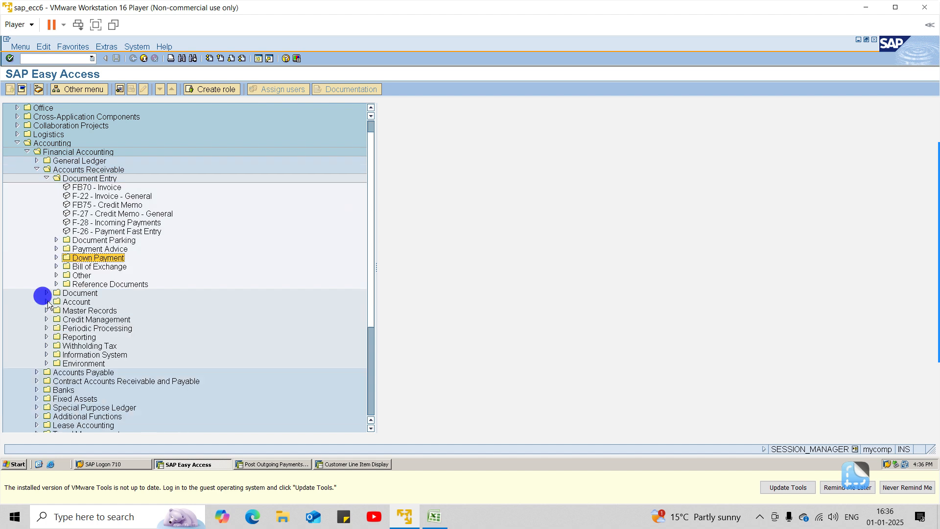
left_click(47, 178)
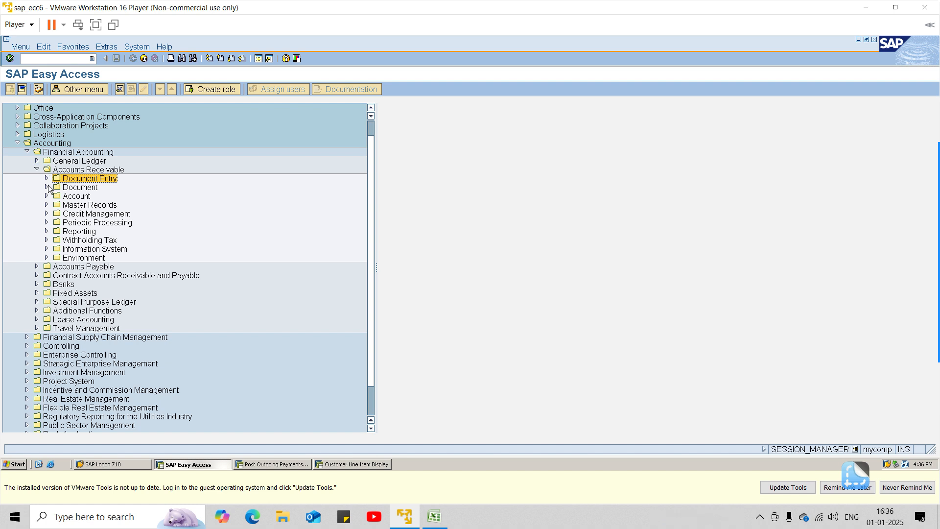
left_click(47, 178)
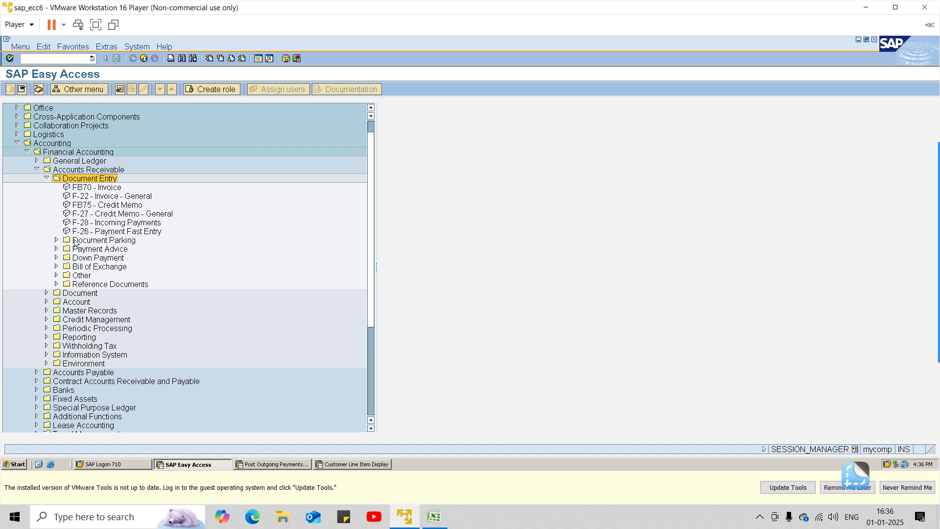
left_click(92, 222)
double_click(91, 222)
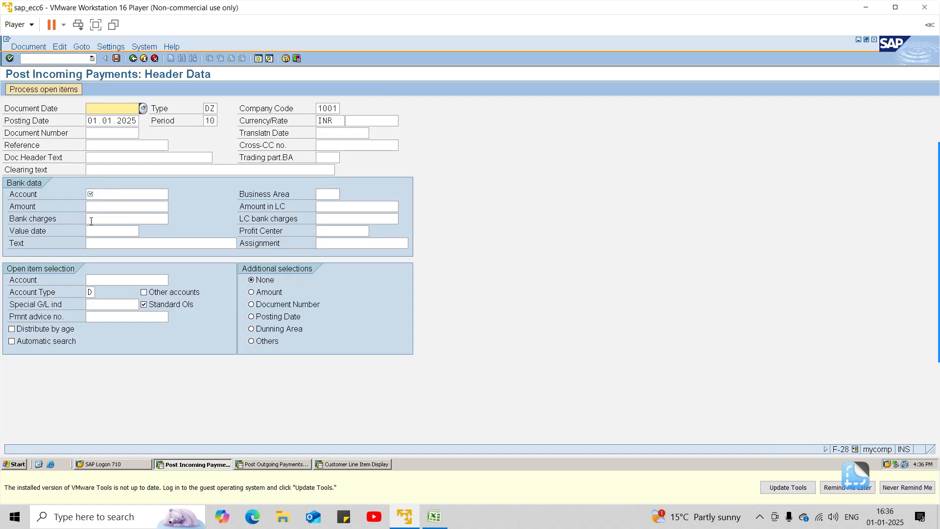
Step: Set the incoming payment's document date to 01.01.2025
type("01.")
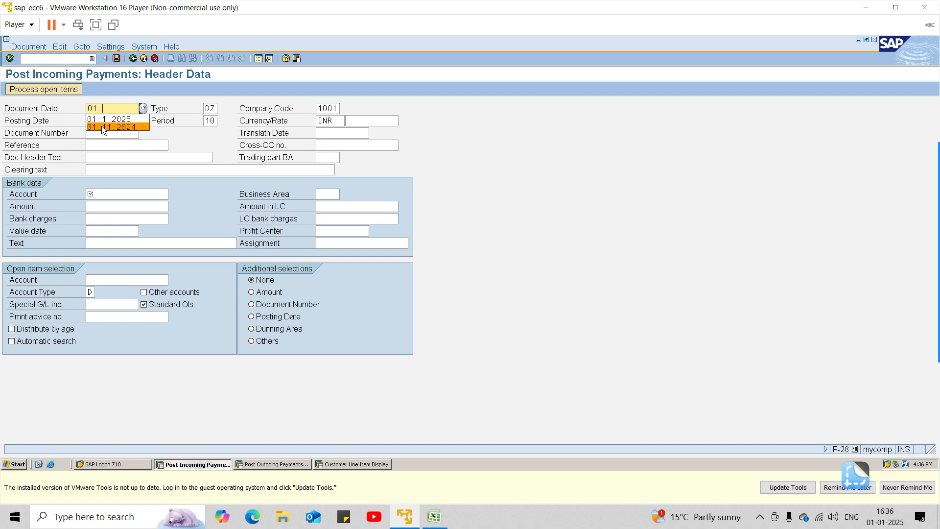
type("01.2025")
key("Tab")
key("Tab")
key("Tab")
key("Tab")
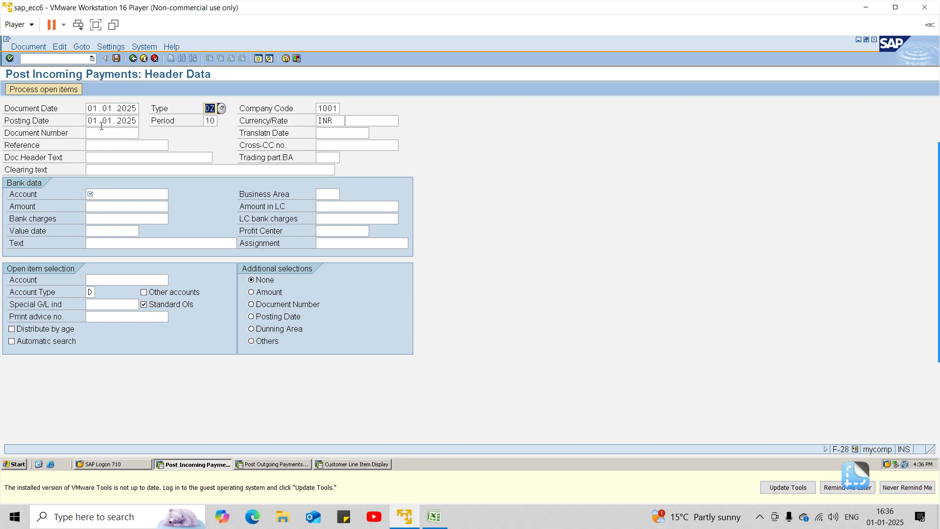
Step: Enter "final payment recd" as the clearing text in the incoming payment header
key("Tab")
key("Tab")
key("Tab")
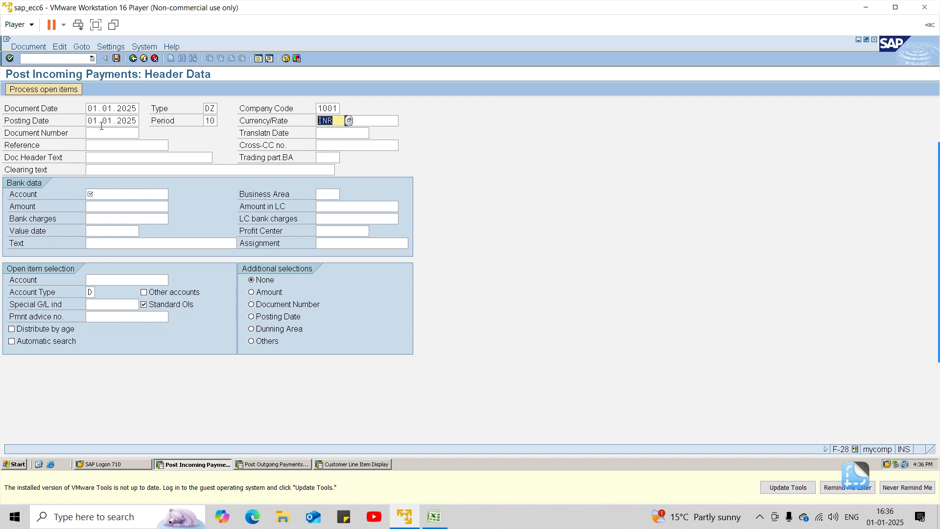
key("Tab")
key("Tab")
key("Tab")
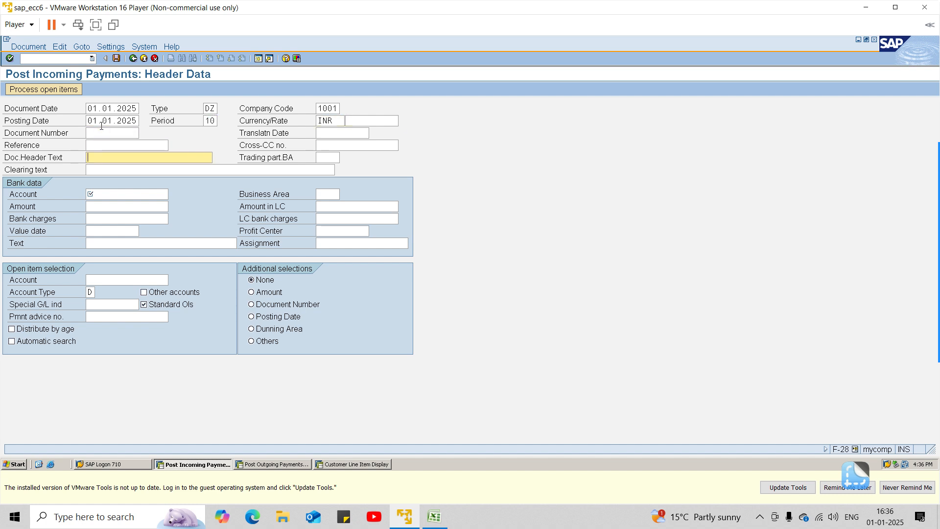
type("f")
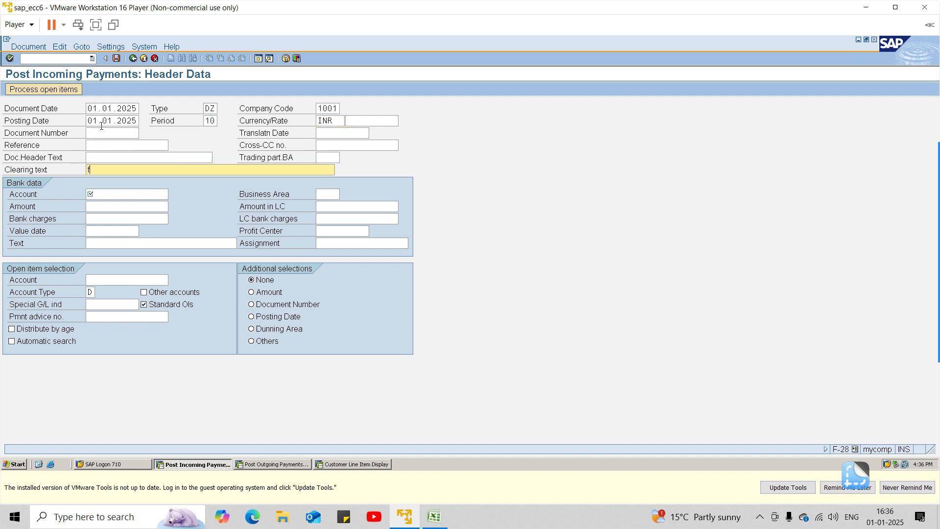
type("inal payment recd")
Step: Choose the Incoming SBI Bank a/c G/L account as the bank data account for the incoming payment
left_click(131, 192)
key("F4")
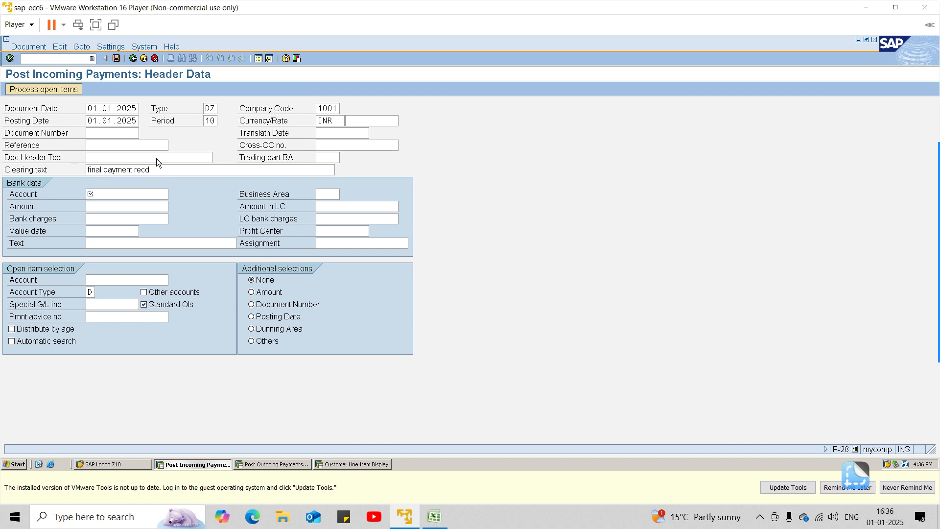
left_click(120, 313)
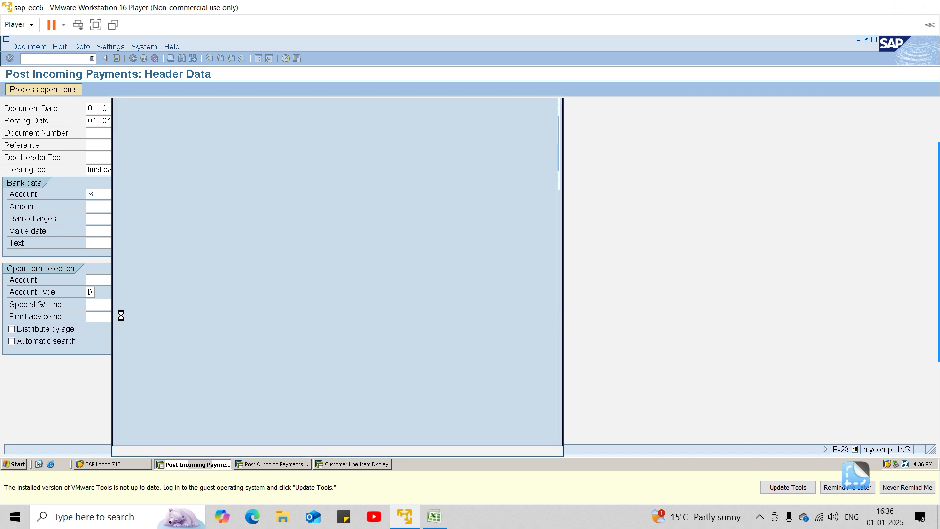
left_click(222, 127)
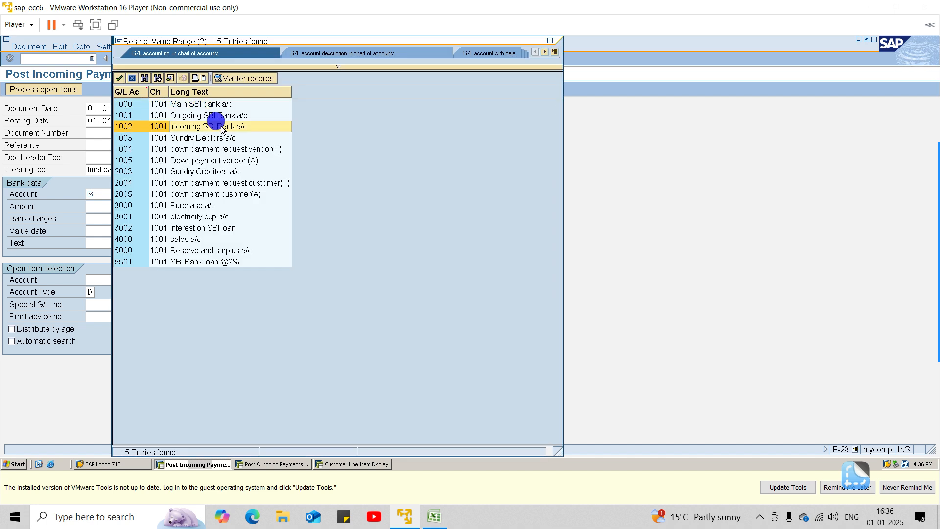
left_click(221, 127)
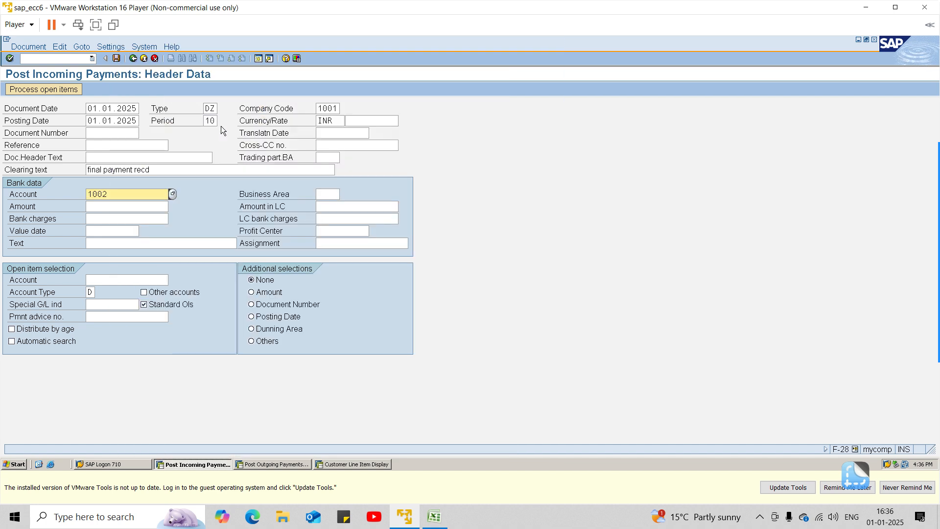
Step: Set the bank data amount to 10000 and the value date to 01.01.2025
left_click(126, 211)
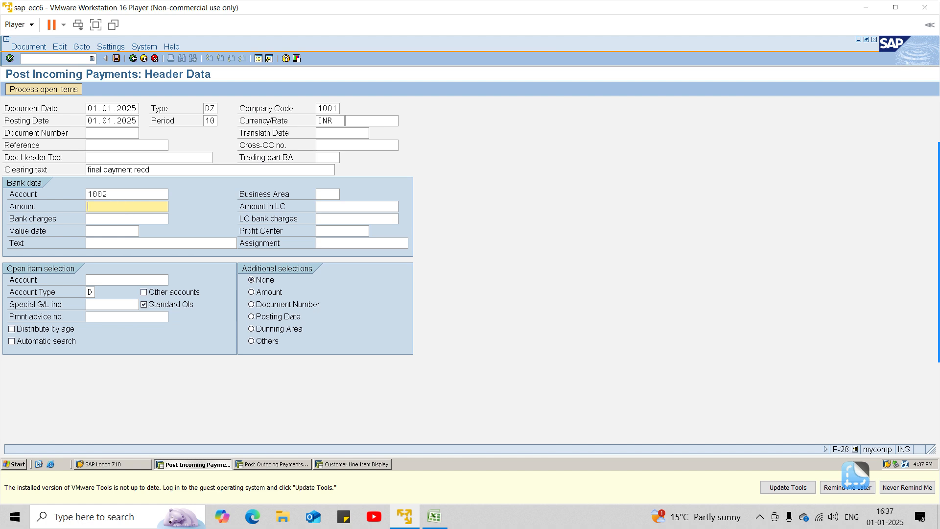
type("10000")
left_click(122, 227)
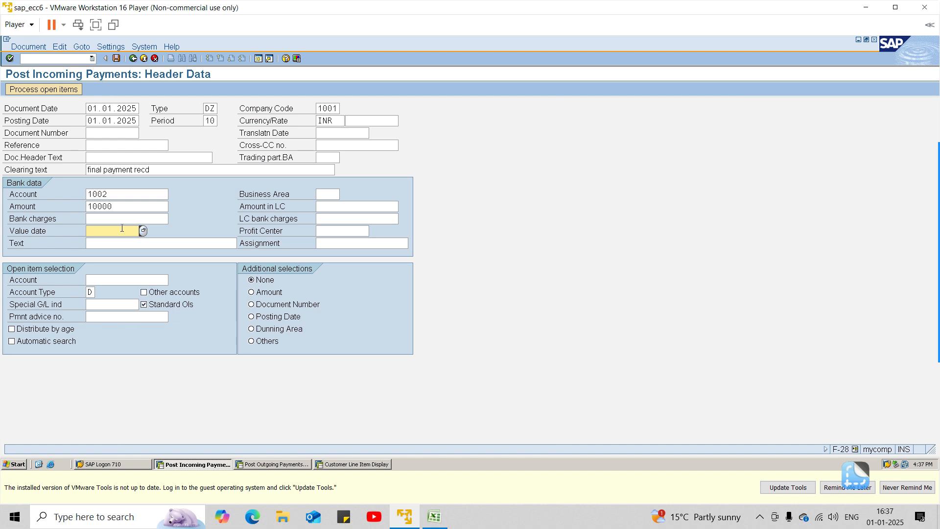
type("01.01.2025")
key("Tab")
key("Tab")
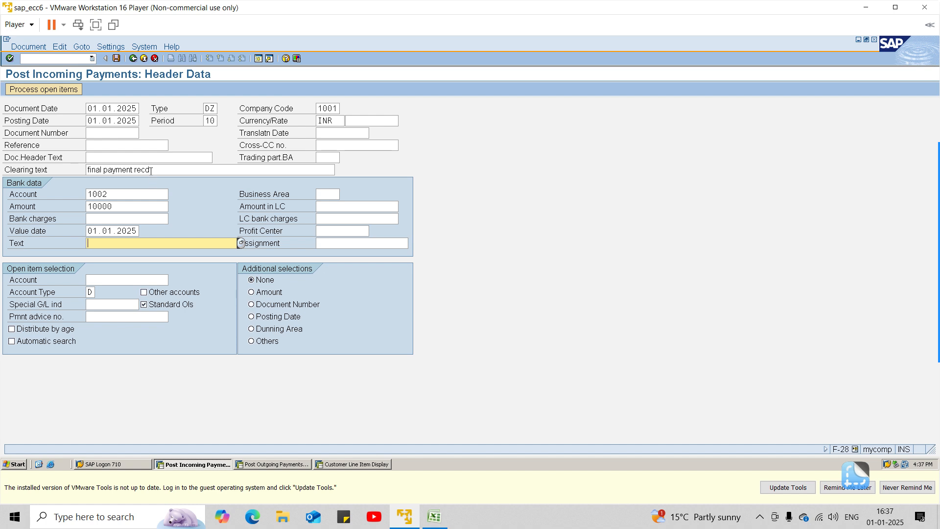
Step: Look up customers in company code 1001 and choose Sharma Traders as the open item selection account
left_click(128, 277)
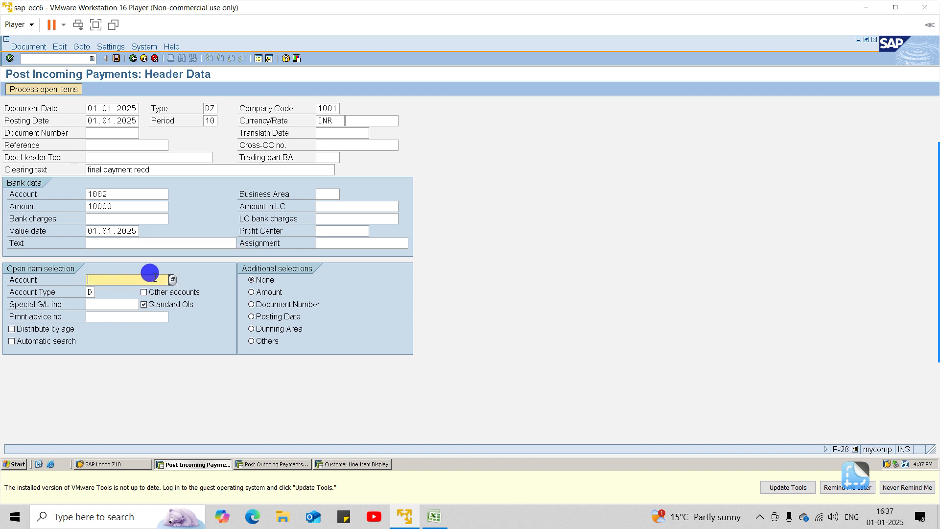
left_click(171, 279)
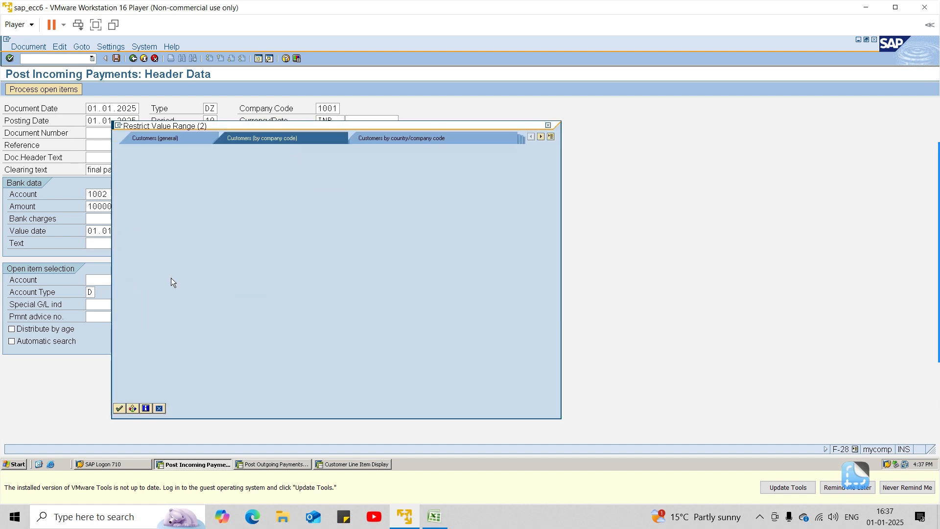
left_click(119, 410)
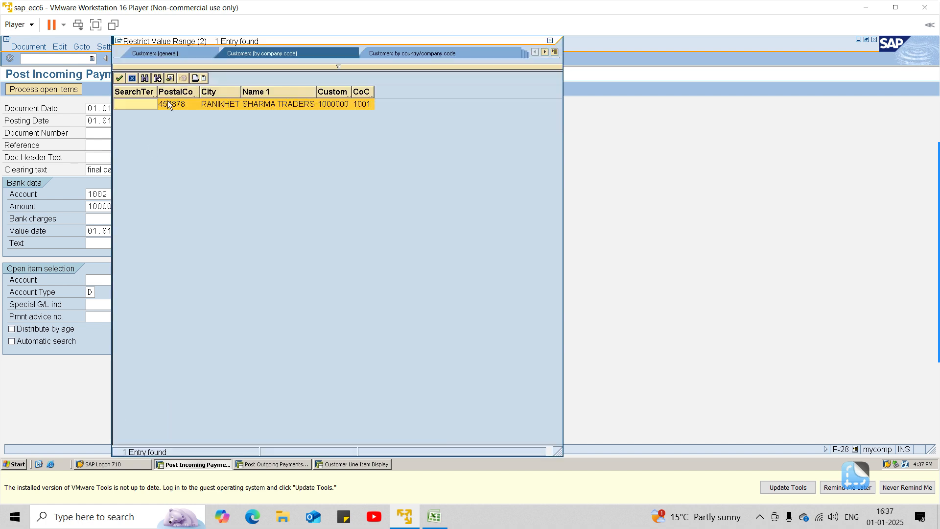
double_click(169, 104)
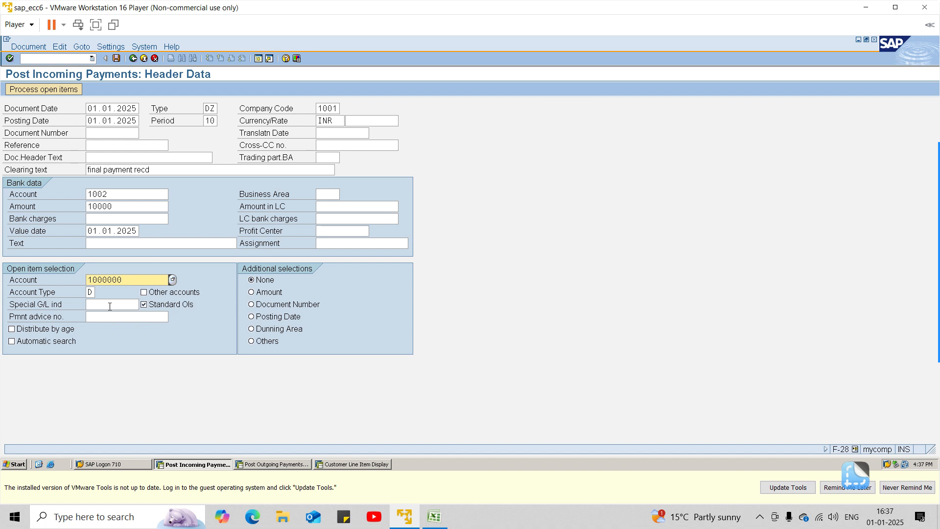
Step: Process the customer's open items and post the incoming payment against them
key("Return")
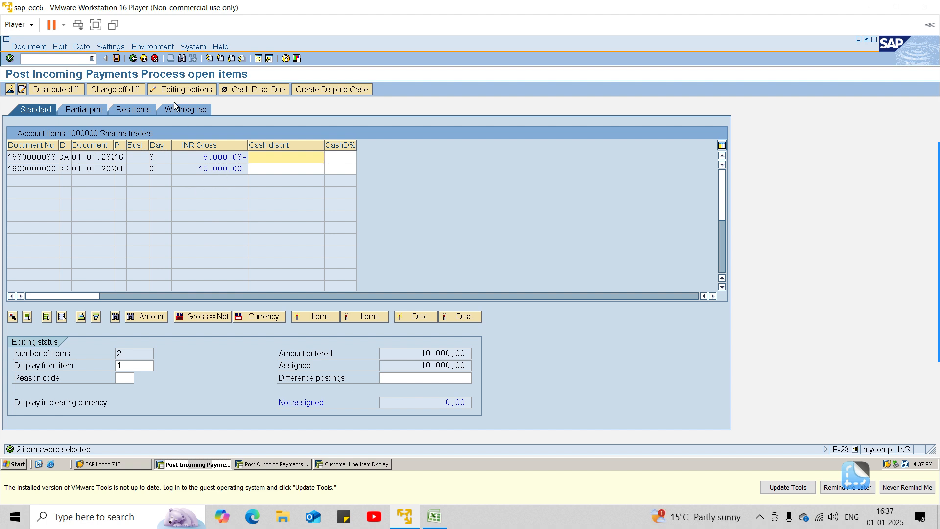
left_click(116, 61)
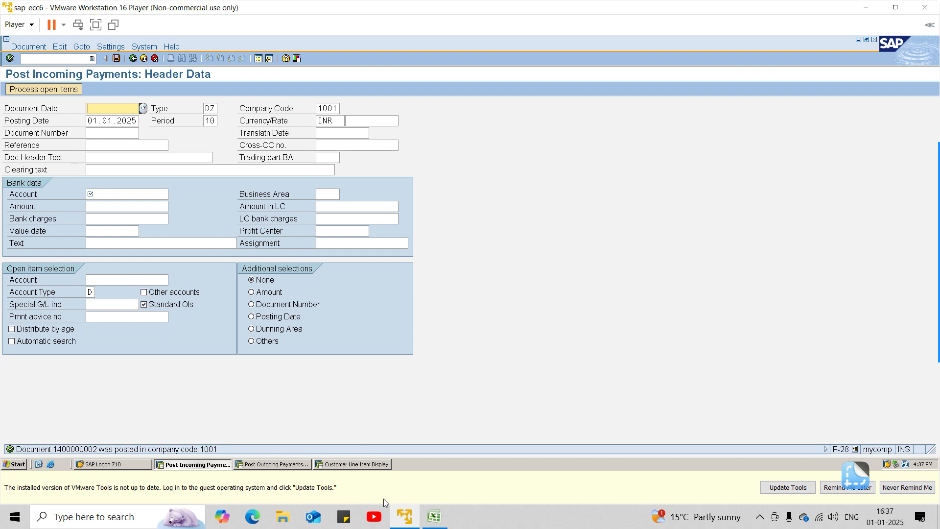
Step: Switch to the Customer Line Item Display session and refresh the list to check the customer's items
left_click(359, 466)
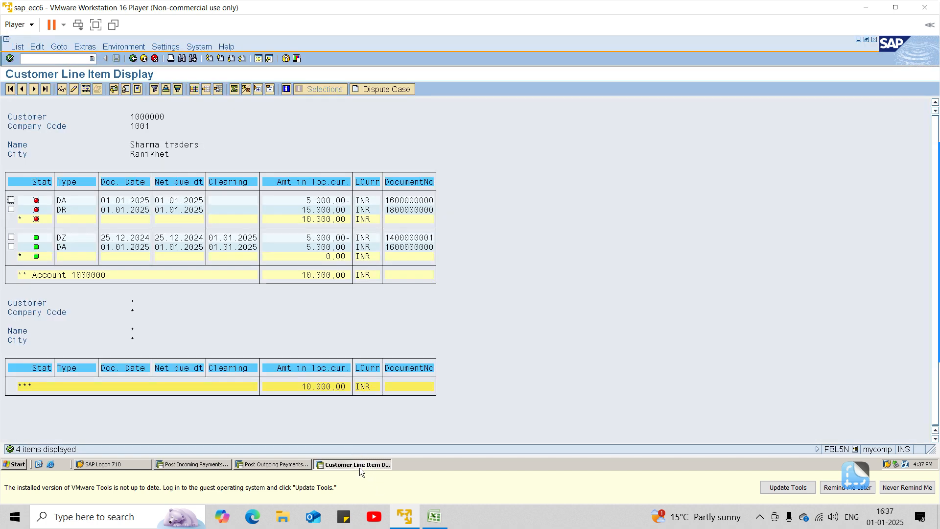
left_click(11, 49)
left_click(24, 64)
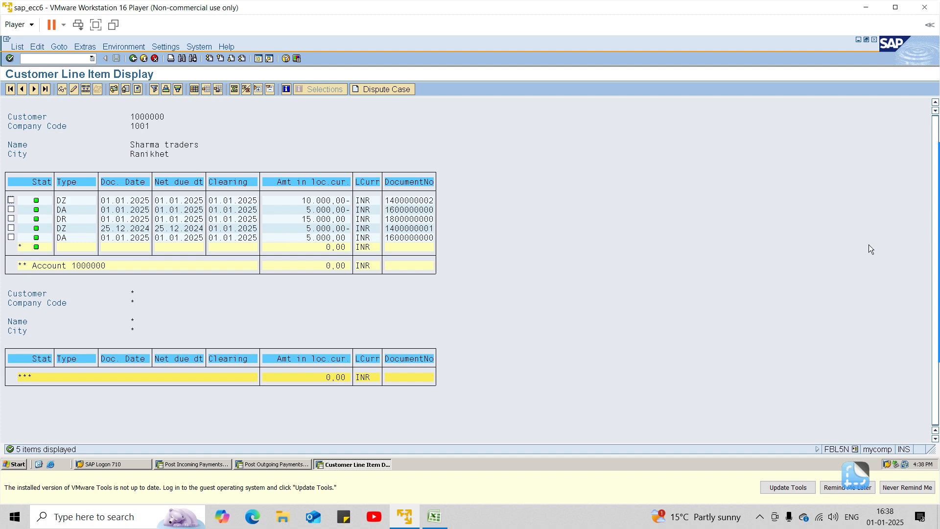
mouse_move(933, 164)
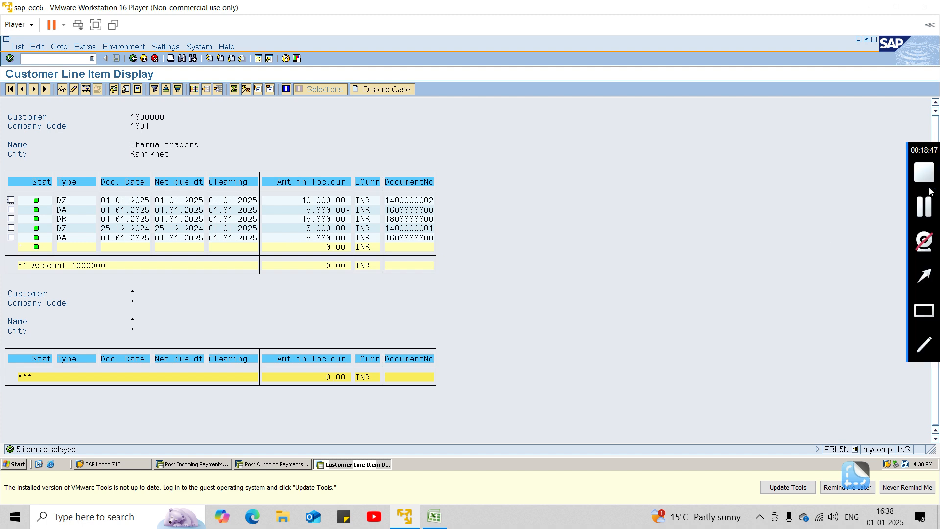